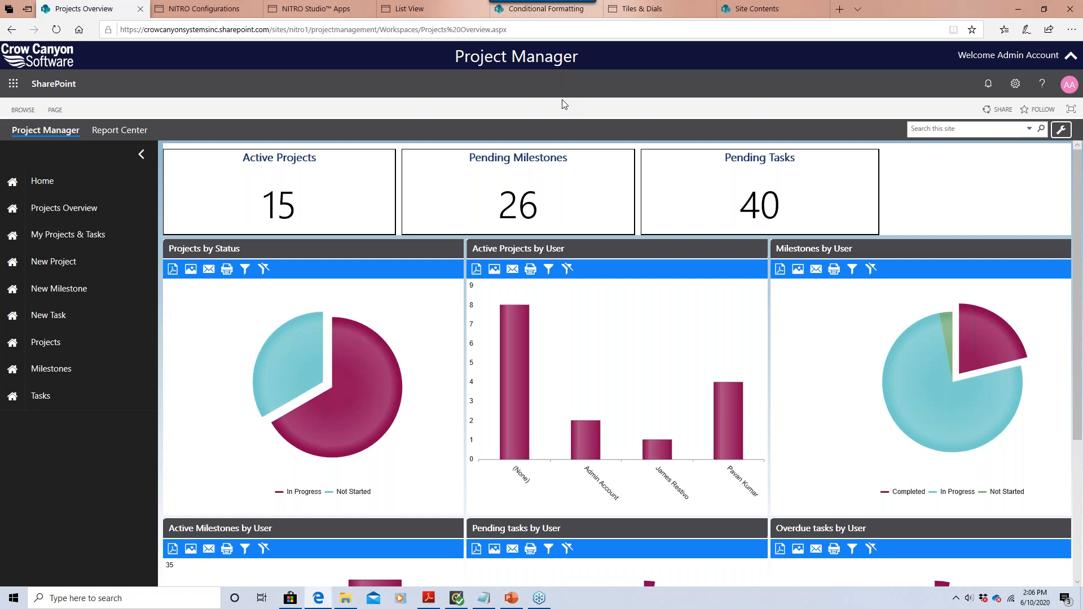
Show the configured list view definitions (Open Tasks, All Milestones, All Projects, My Tasks) in NITRO Studio List View.
left_click(332, 11)
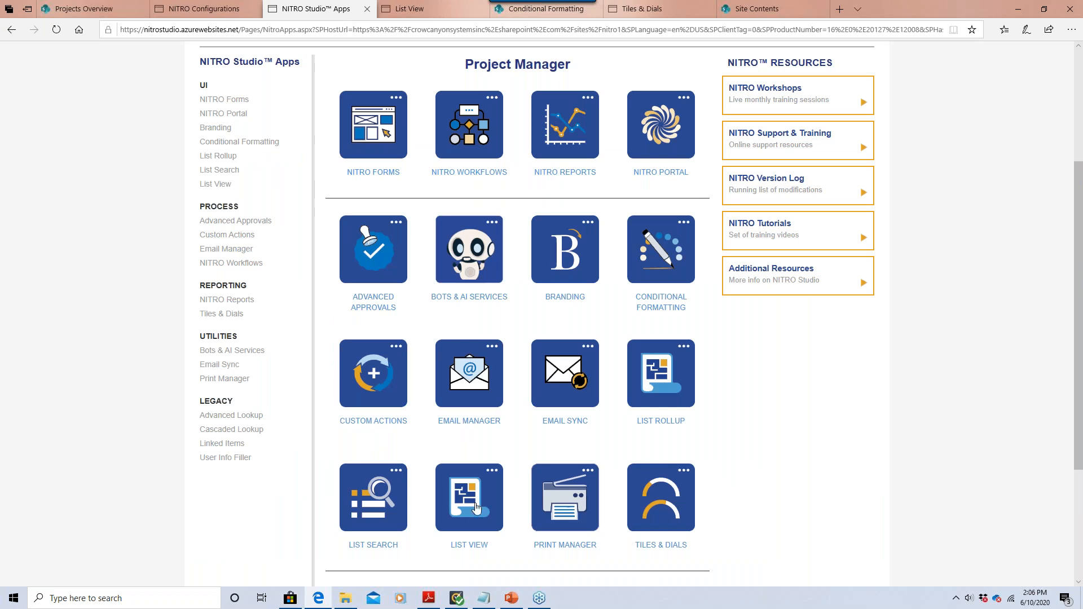
left_click(420, 11)
left_click(164, 206)
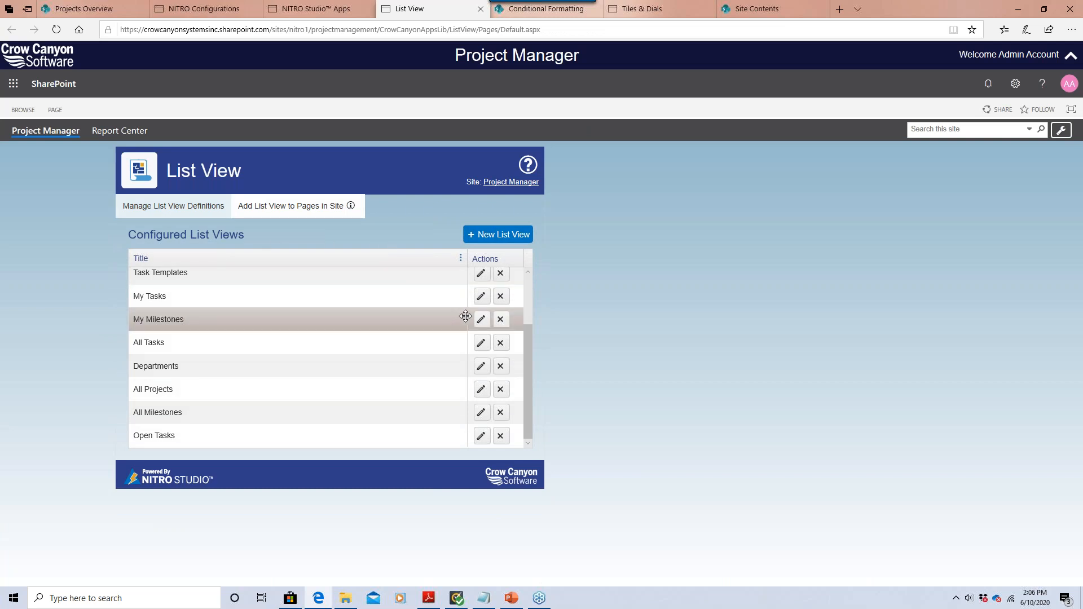
left_click_drag(526, 346, 537, 372)
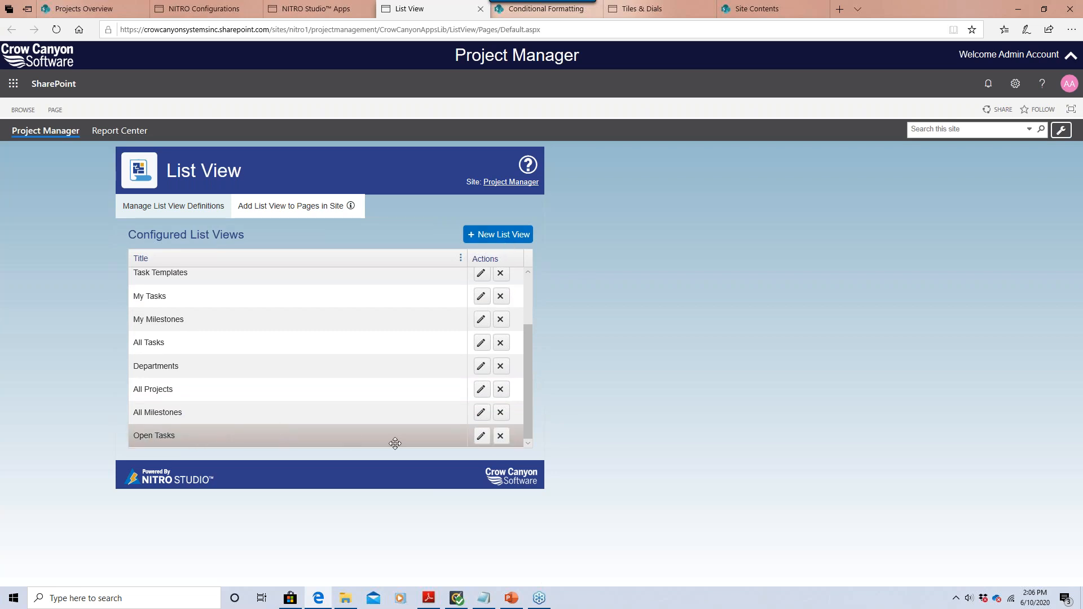
Edit the Open Tasks definition to use the Project Manager site's Tasks list.
left_click(481, 437)
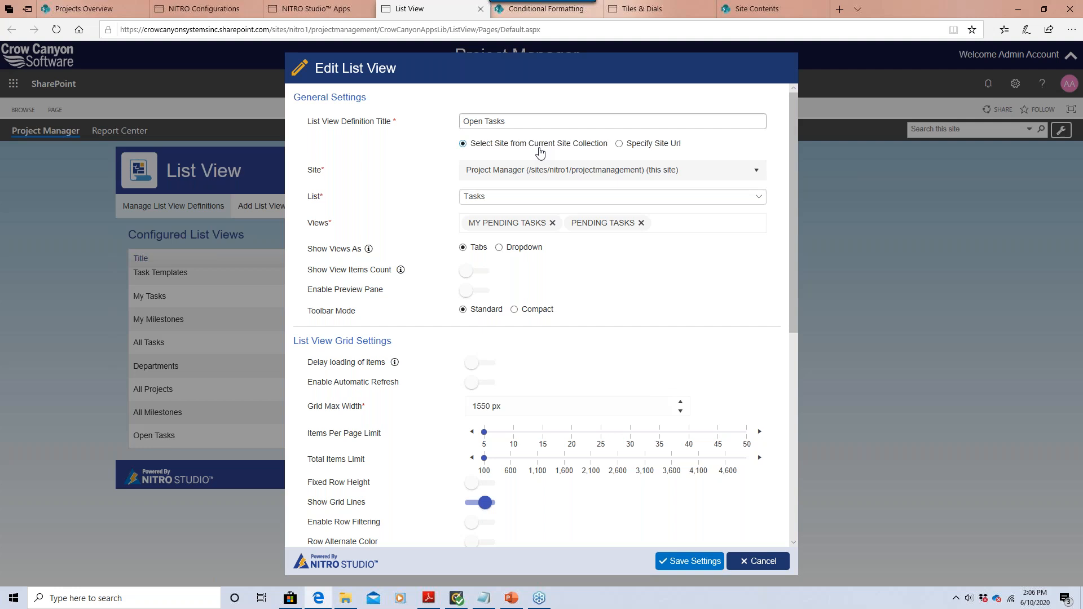
left_click(574, 172)
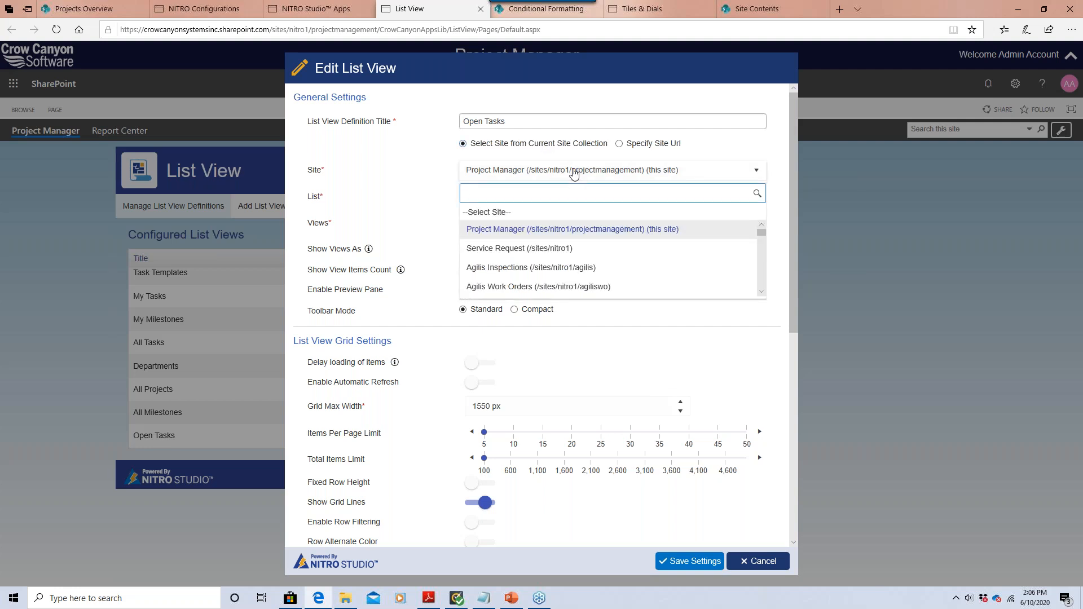
left_click(619, 144)
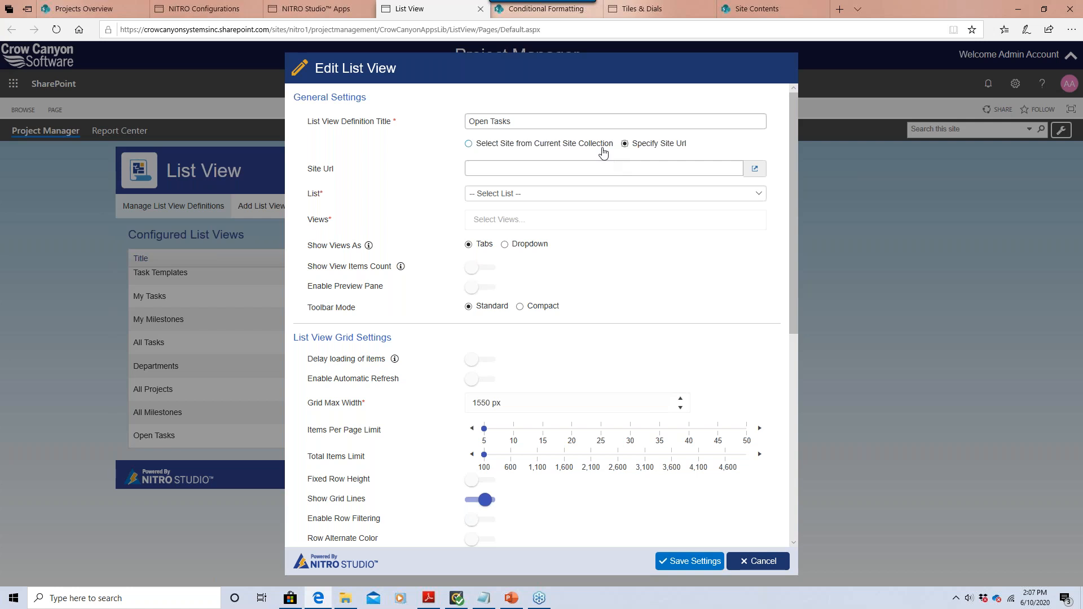
left_click(602, 149)
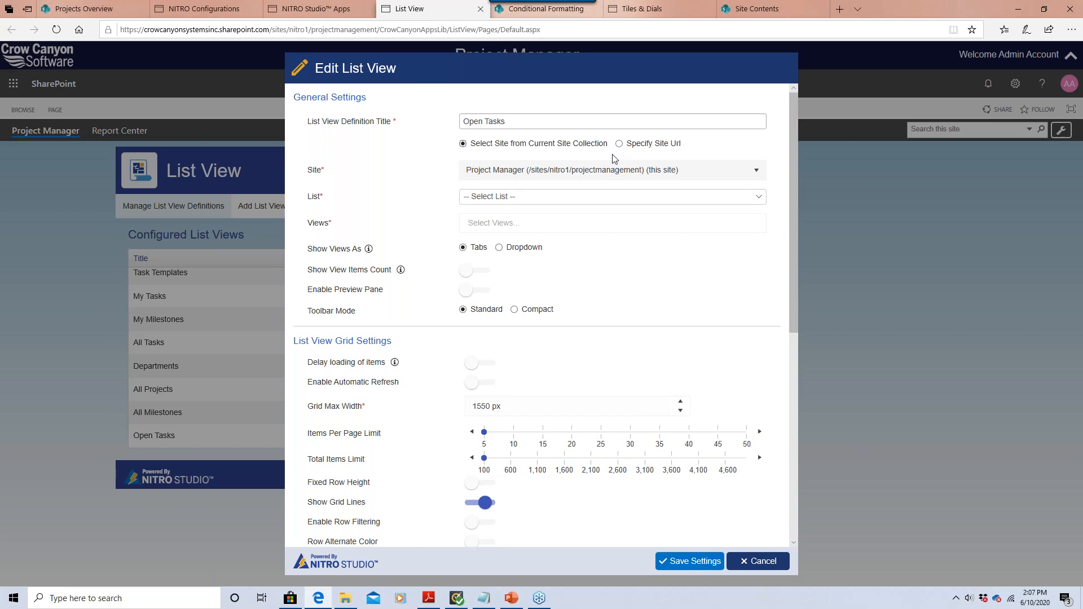
left_click(609, 170)
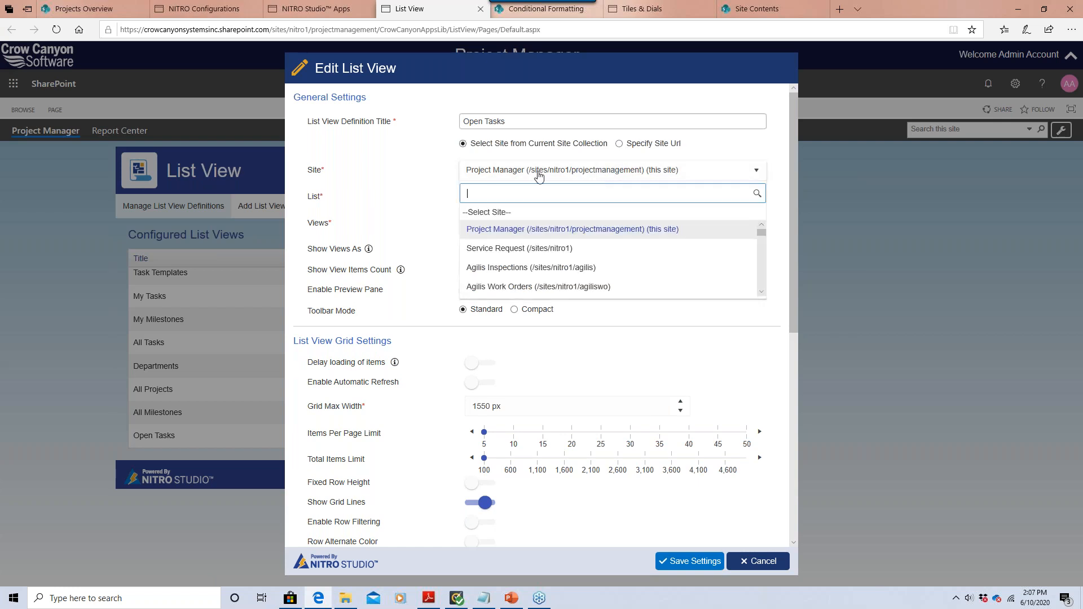
left_click(540, 229)
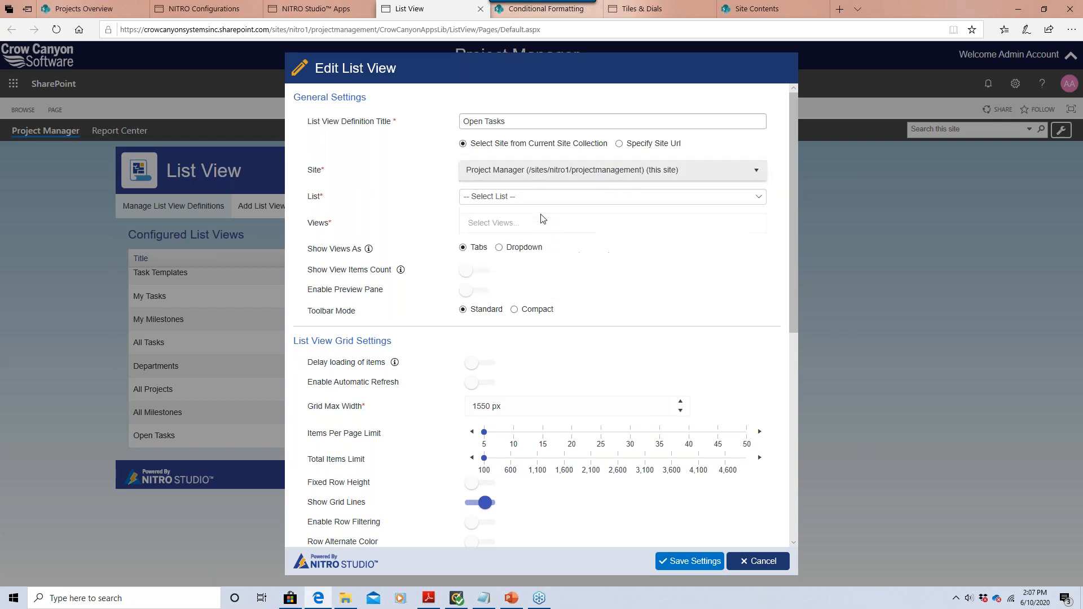
left_click(537, 195)
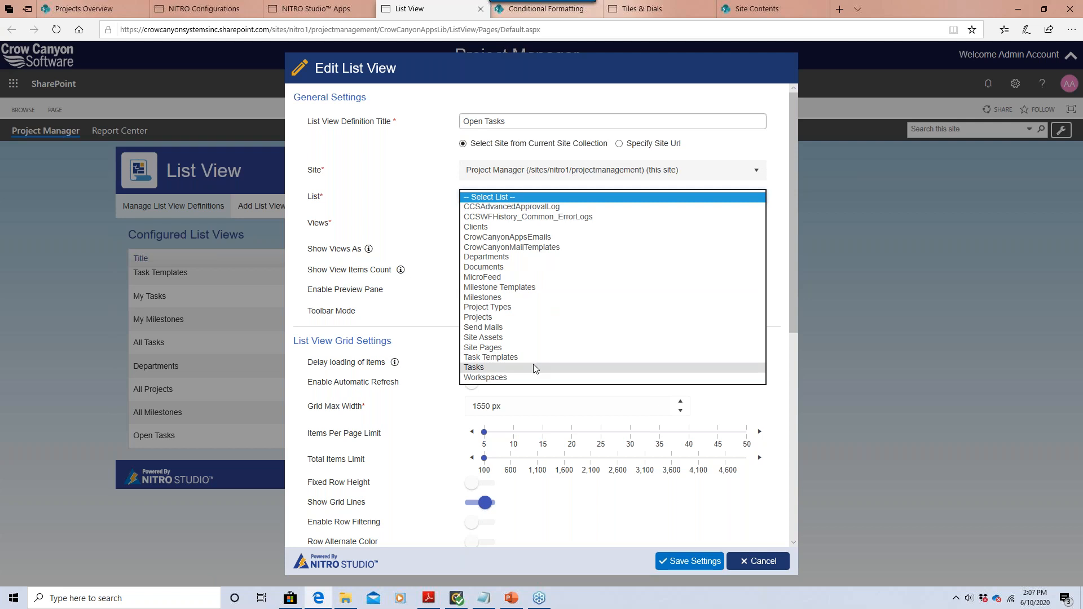
left_click(533, 366)
Select the Pending Tasks and My Pending Tasks views for Open Tasks.
left_click(525, 227)
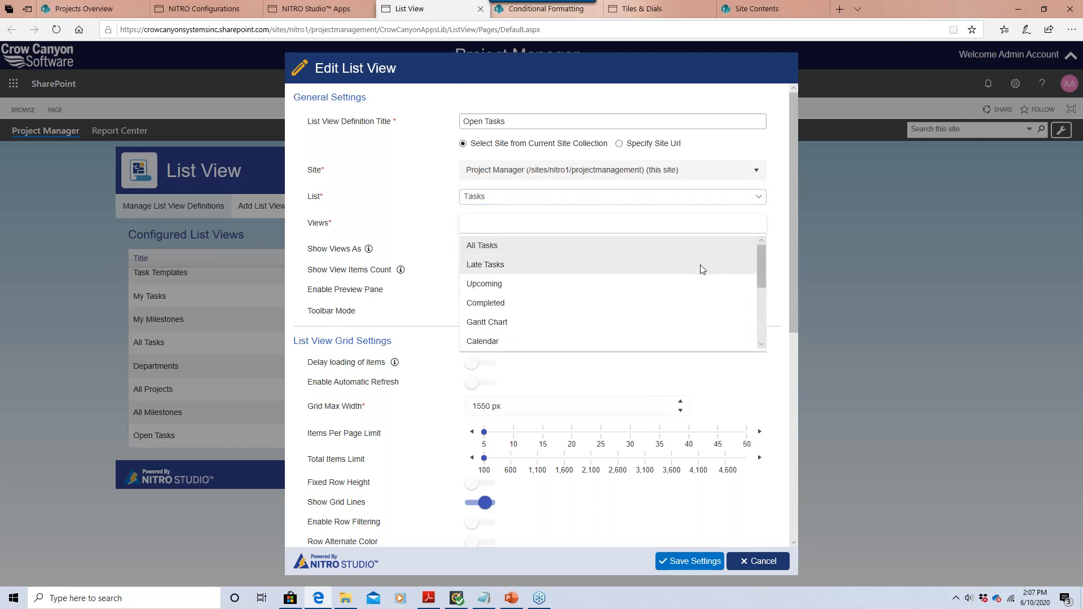
left_click_drag(761, 264, 775, 297)
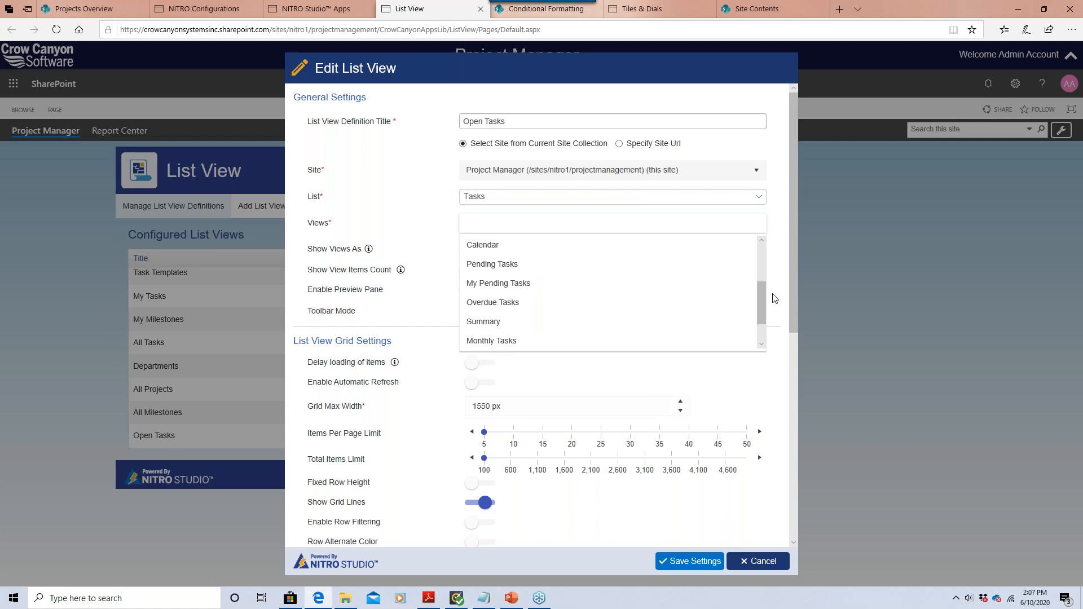
left_click(585, 272)
left_click(516, 283)
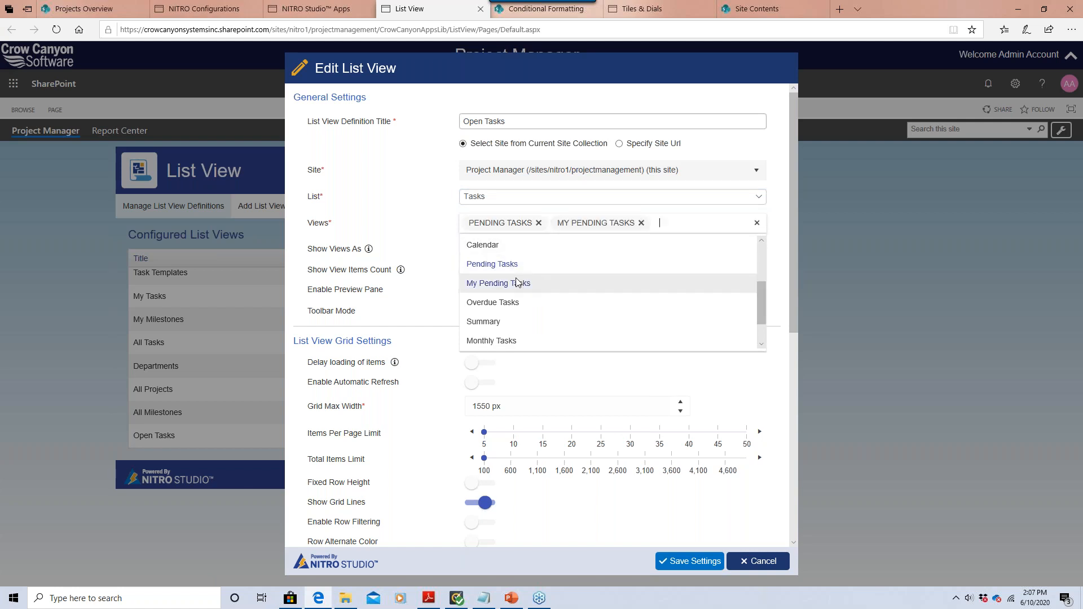
left_click(416, 240)
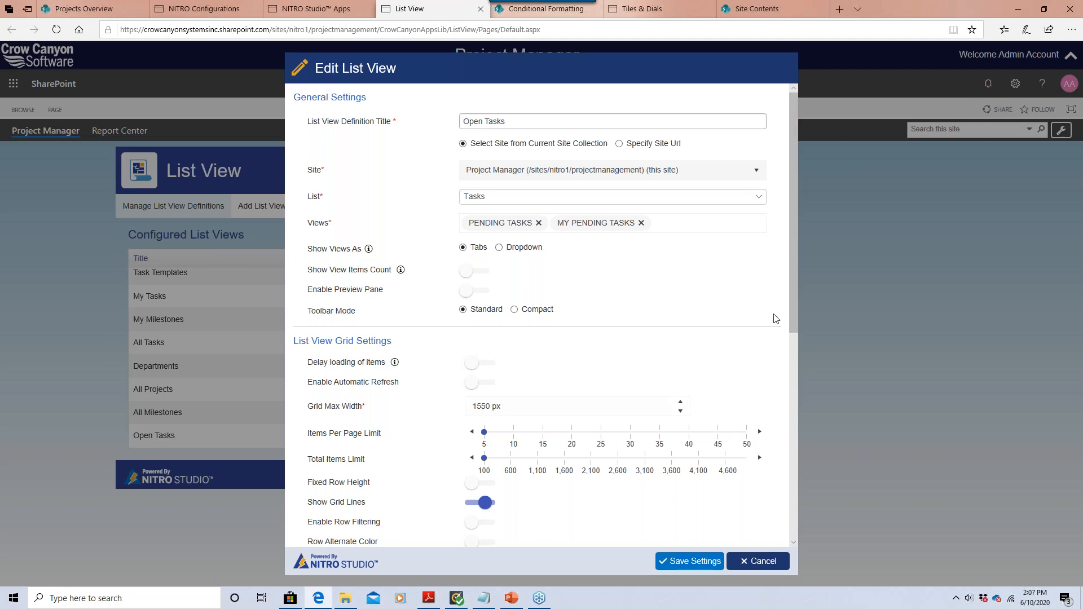
Scroll to the Open Tasks Advanced Settings, then cancel the Edit List View dialog.
left_click_drag(791, 287, 800, 407)
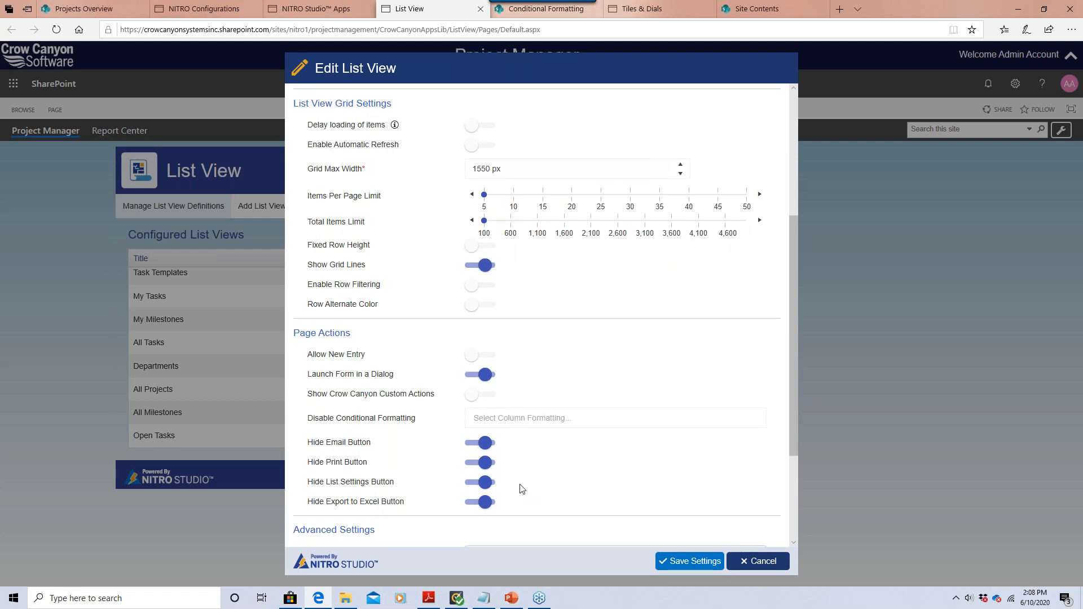
left_click_drag(790, 414, 788, 500)
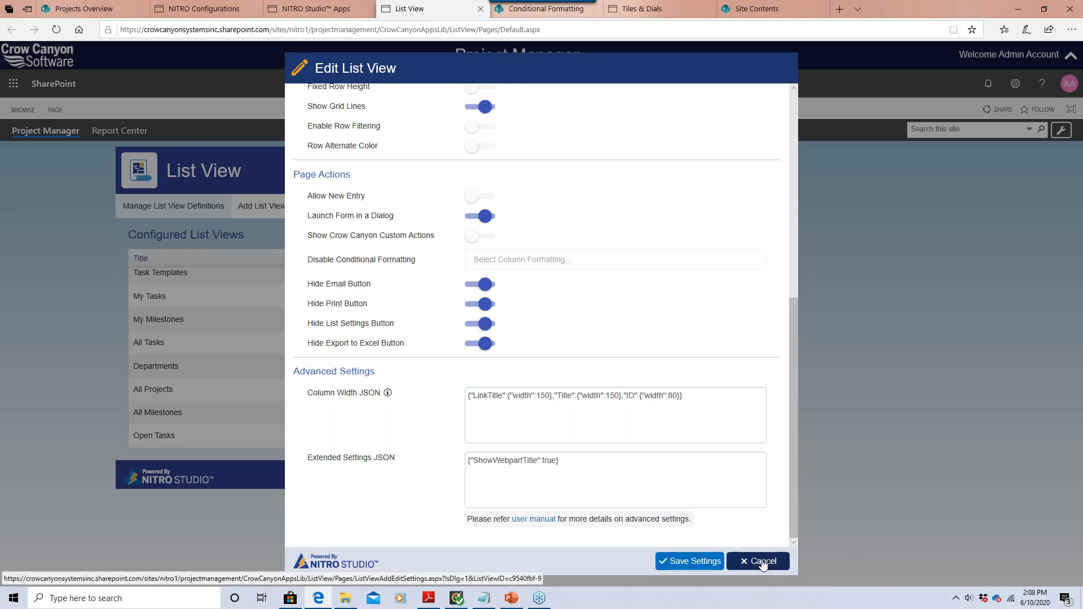
left_click(691, 561)
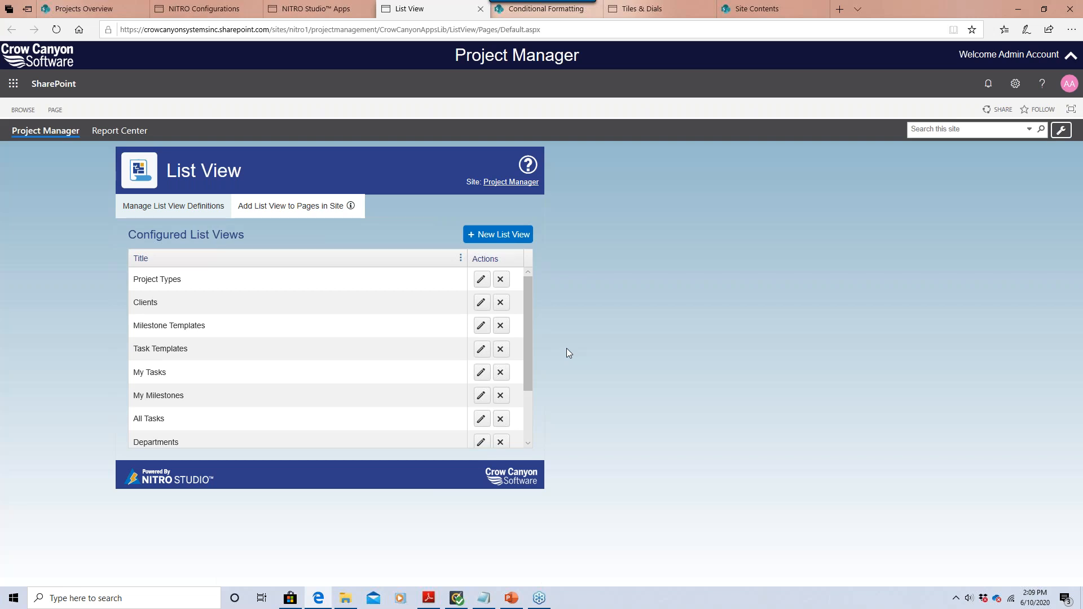
Review the Add List View to Pages in Site form, then go back to the Projects Overview dashboard.
mouse_move(246, 217)
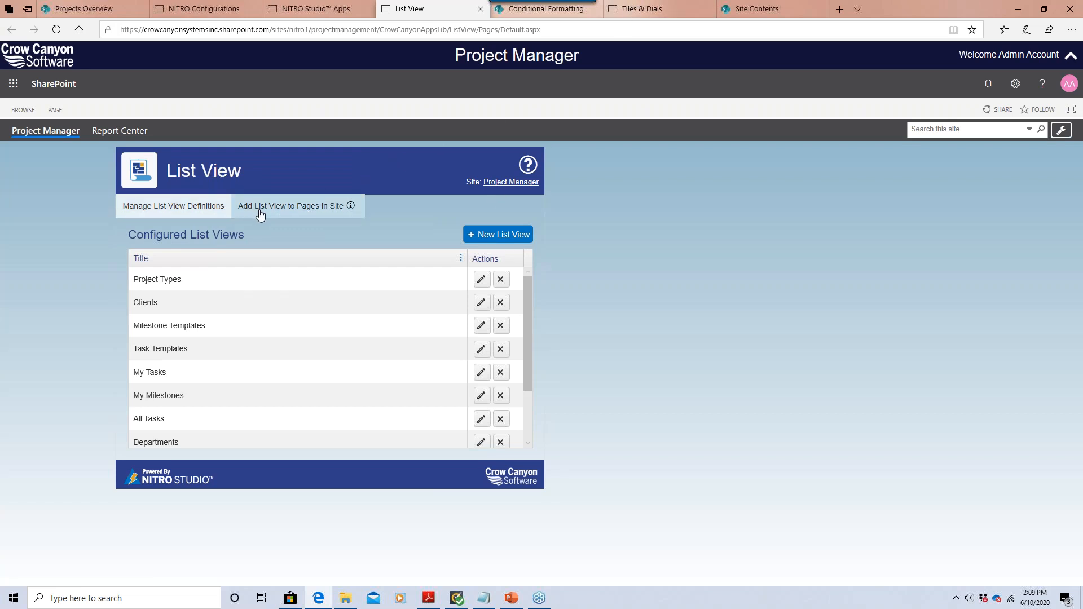
left_click(313, 210)
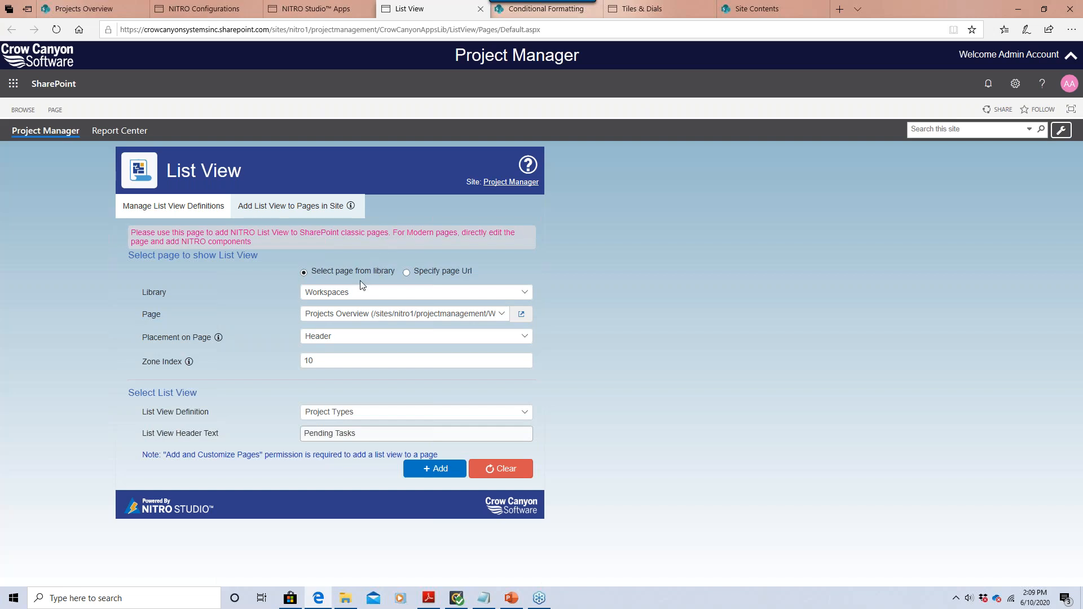
left_click(112, 5)
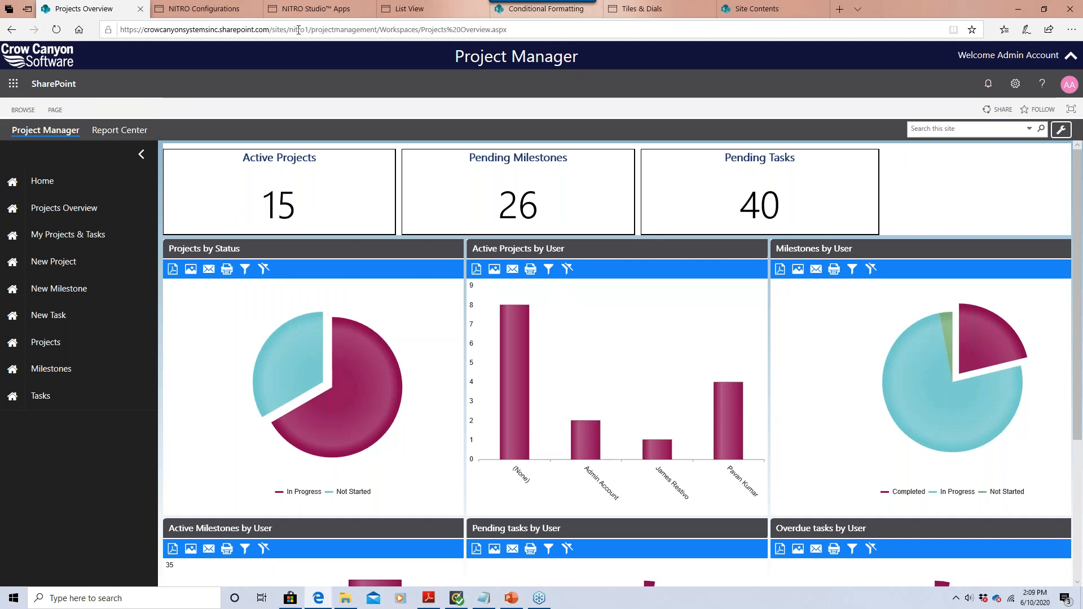
Check the page address ending in Projects%20Overview.aspx, then return to the add-to-pages form.
left_click_drag(311, 29, 371, 28)
left_click(374, 28)
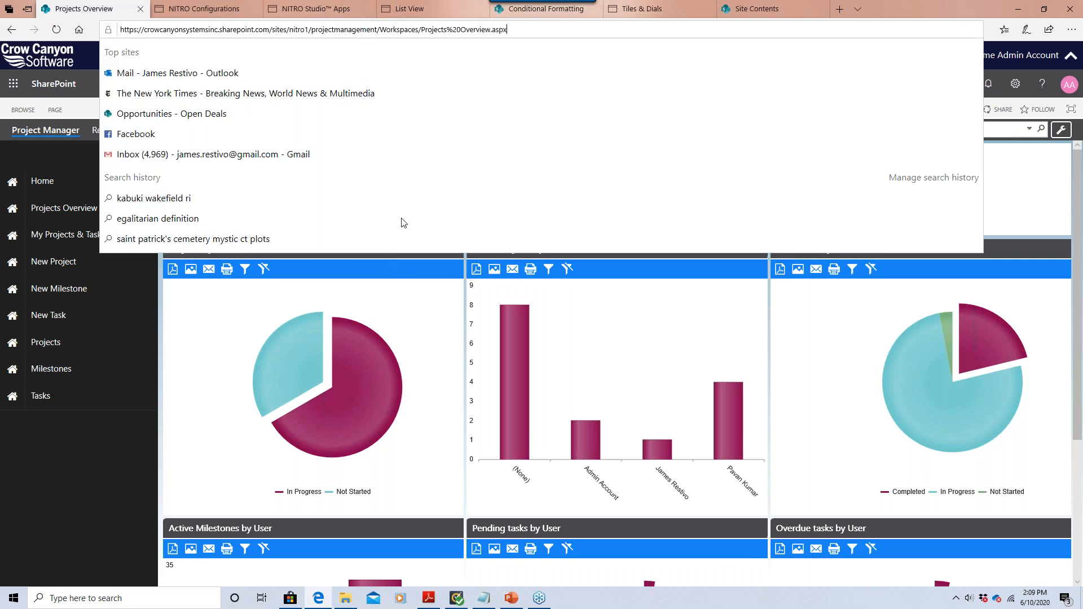
left_click_drag(518, 29, 421, 27)
left_click(410, 269)
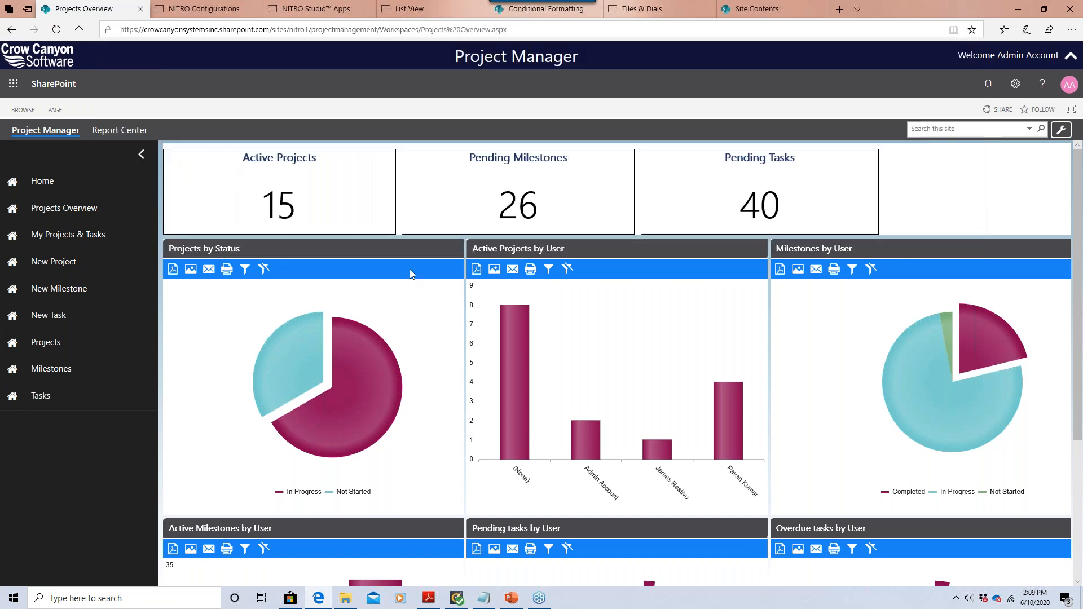
left_click(426, 15)
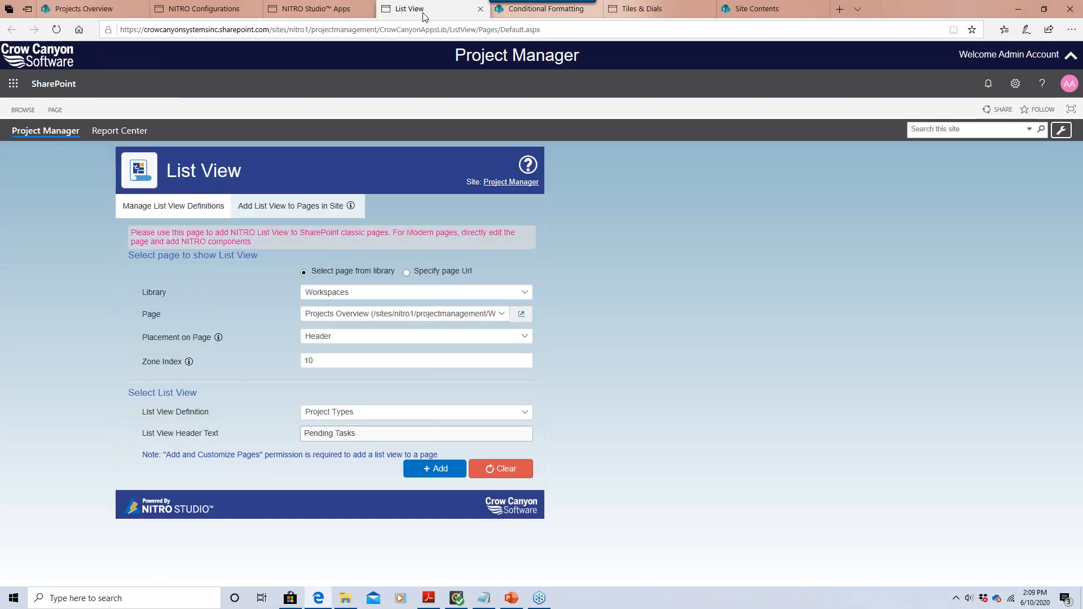
Keep Projects Overview as the target page, review its placement zones, and return to the dashboard.
left_click(334, 318)
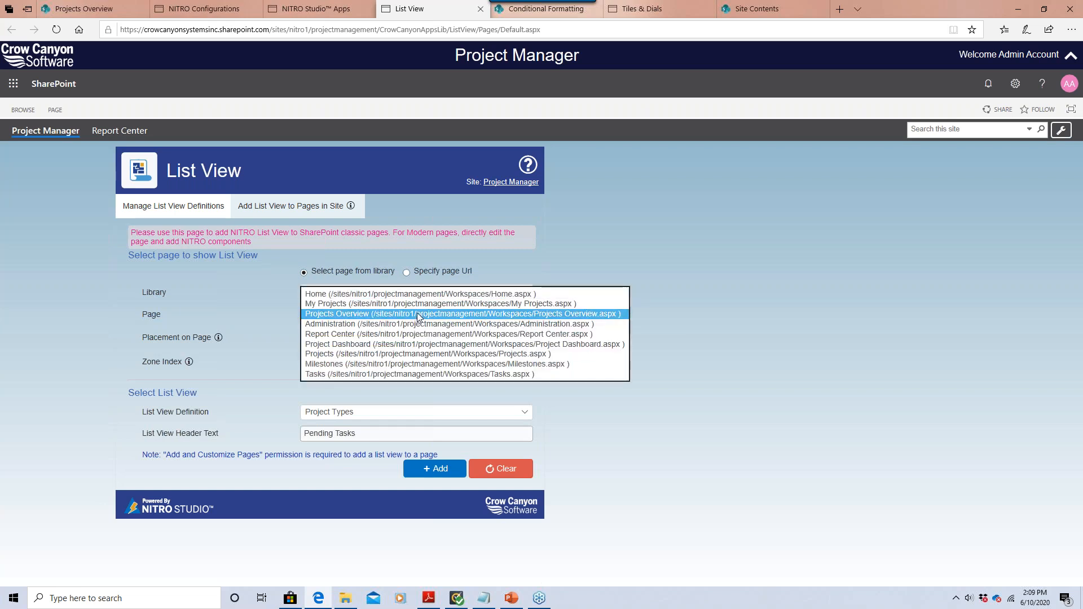
left_click(286, 330)
left_click(315, 339)
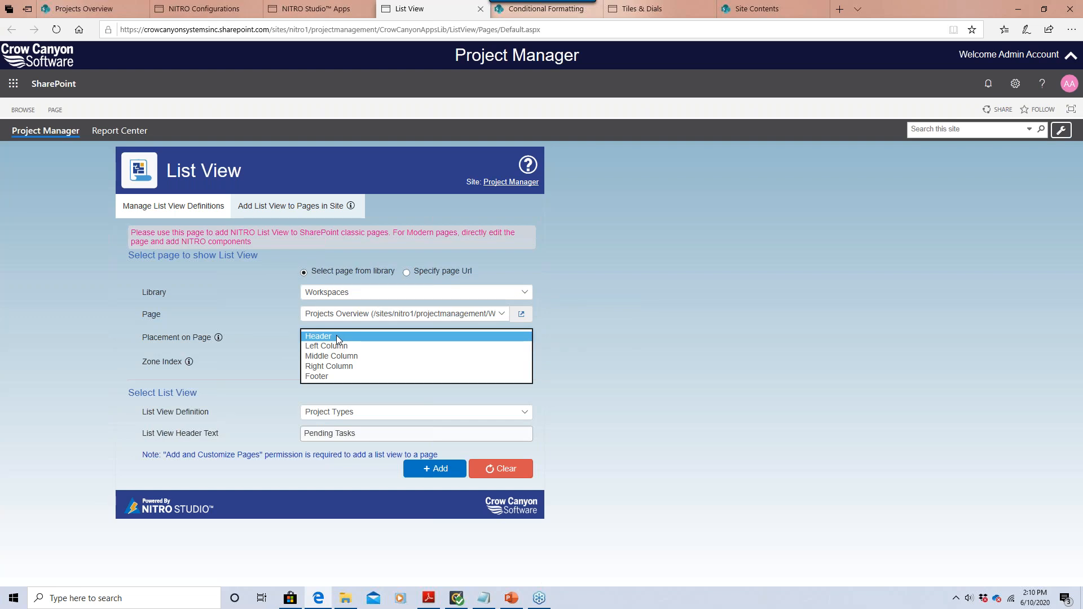
left_click(83, 9)
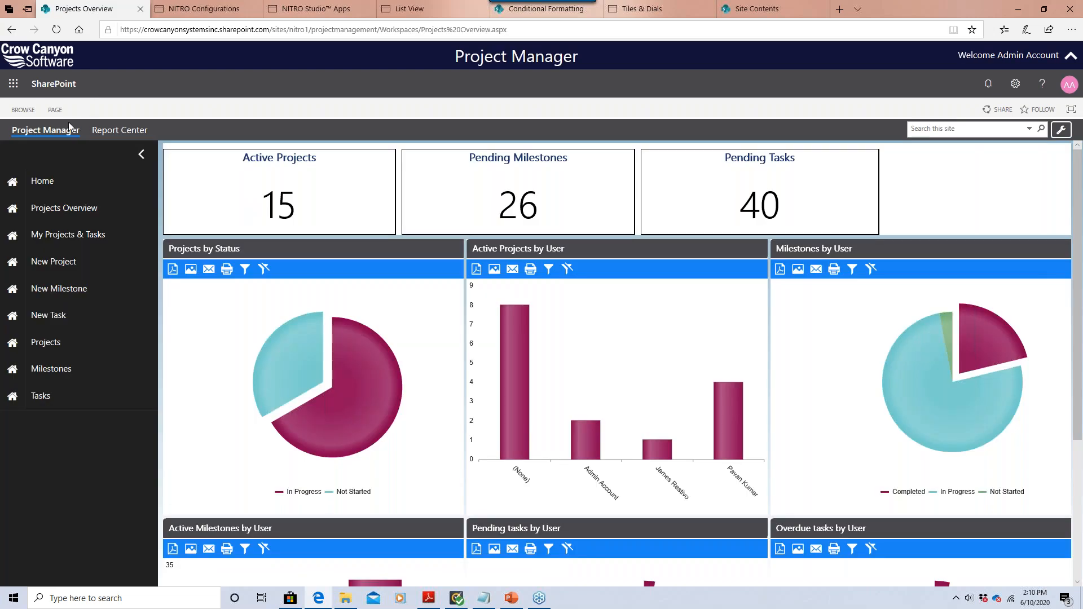
Put Projects Overview in edit mode and inspect its Header, column and Footer zones.
left_click(55, 111)
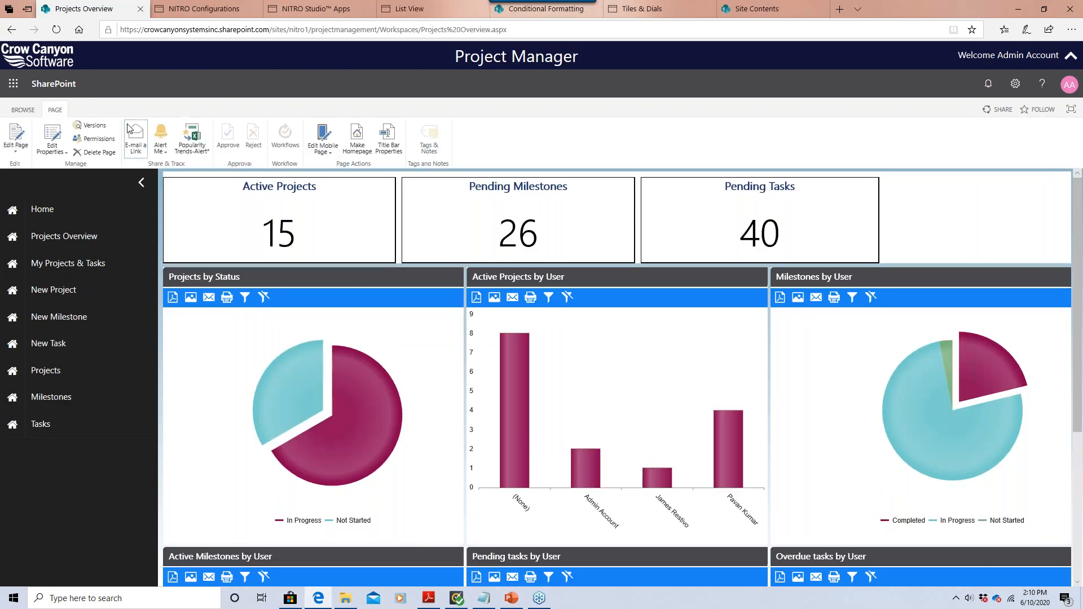
left_click(18, 147)
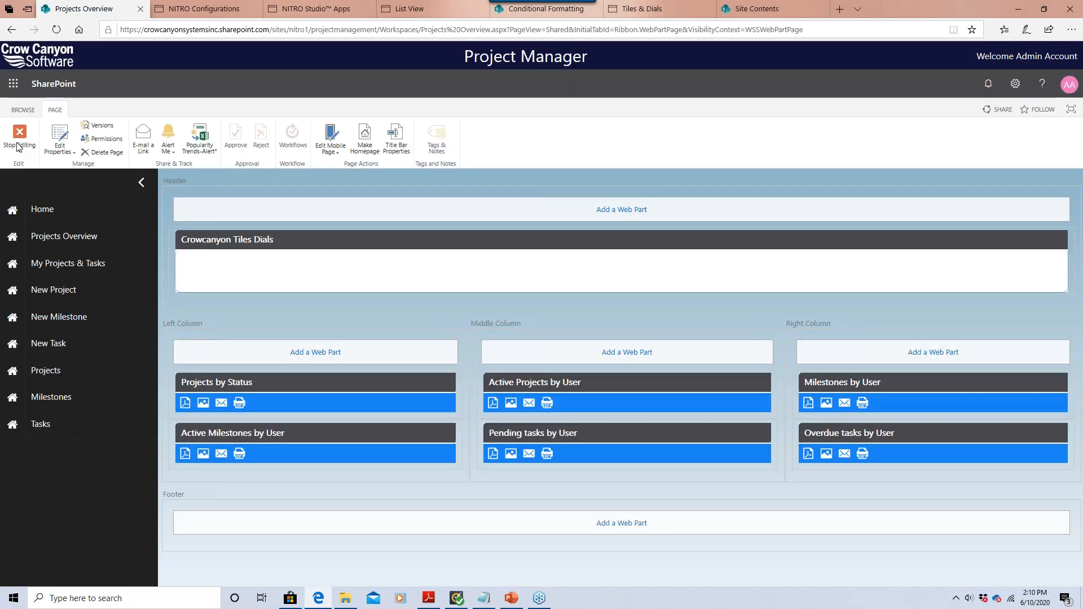
left_click_drag(164, 181, 187, 181)
left_click_drag(163, 323, 650, 325)
left_click_drag(790, 323, 822, 322)
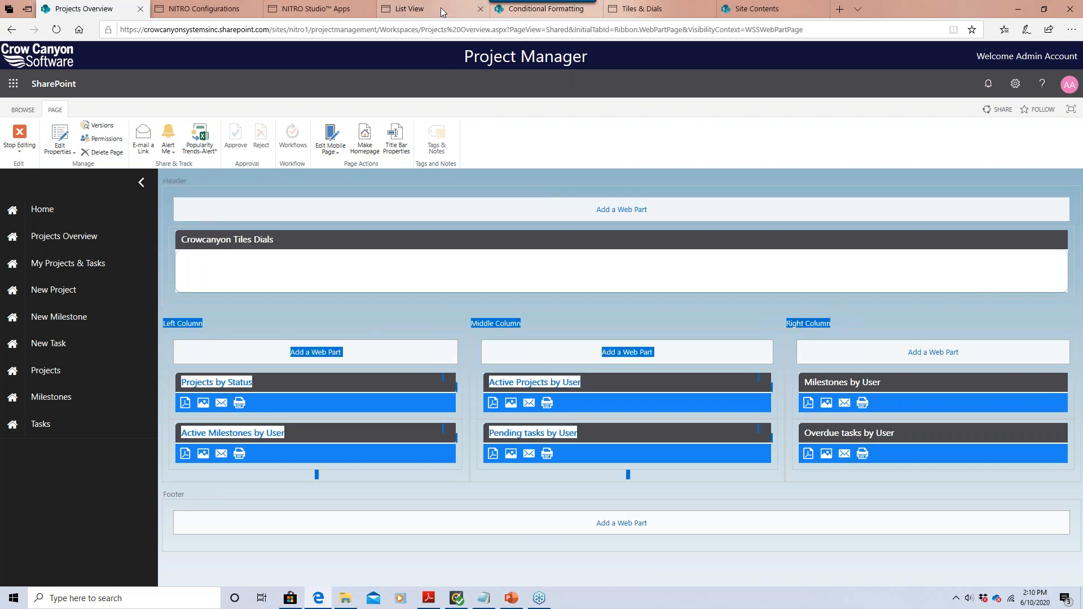
left_click_drag(167, 494, 204, 493)
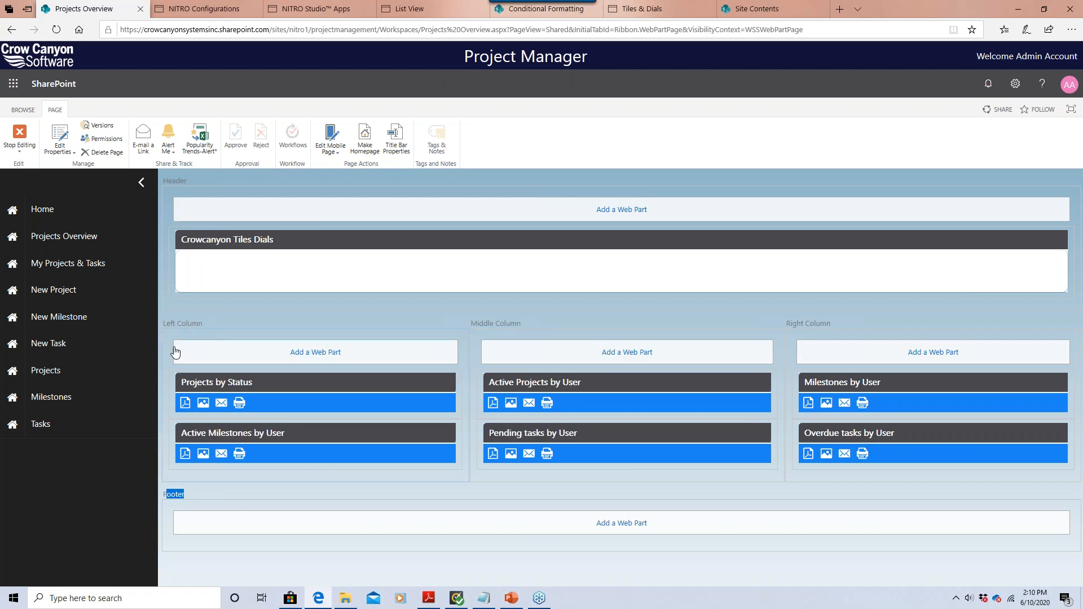
left_click(165, 309)
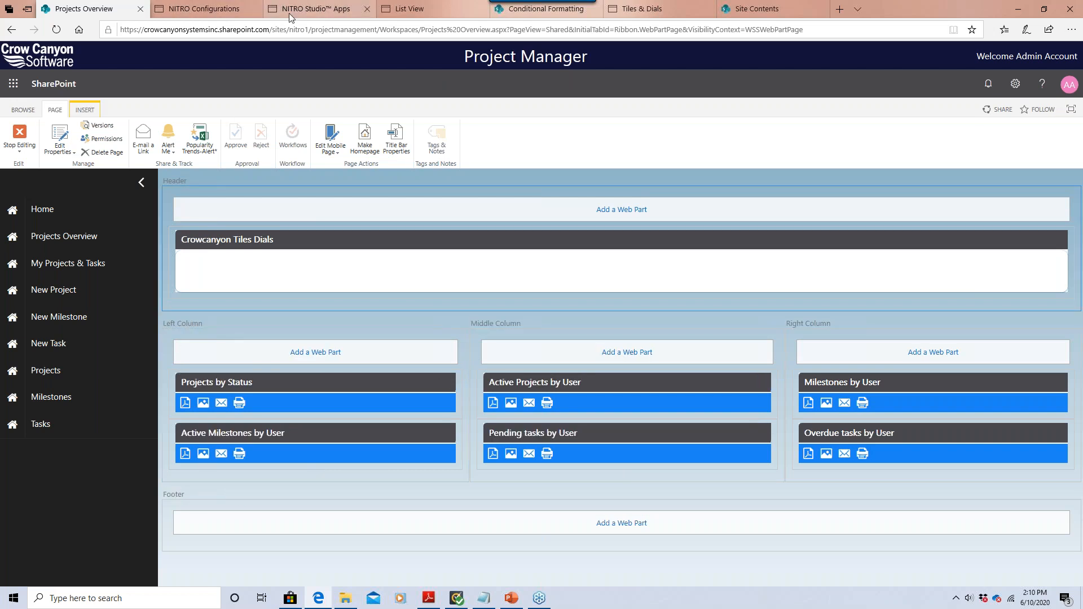
left_click(291, 321)
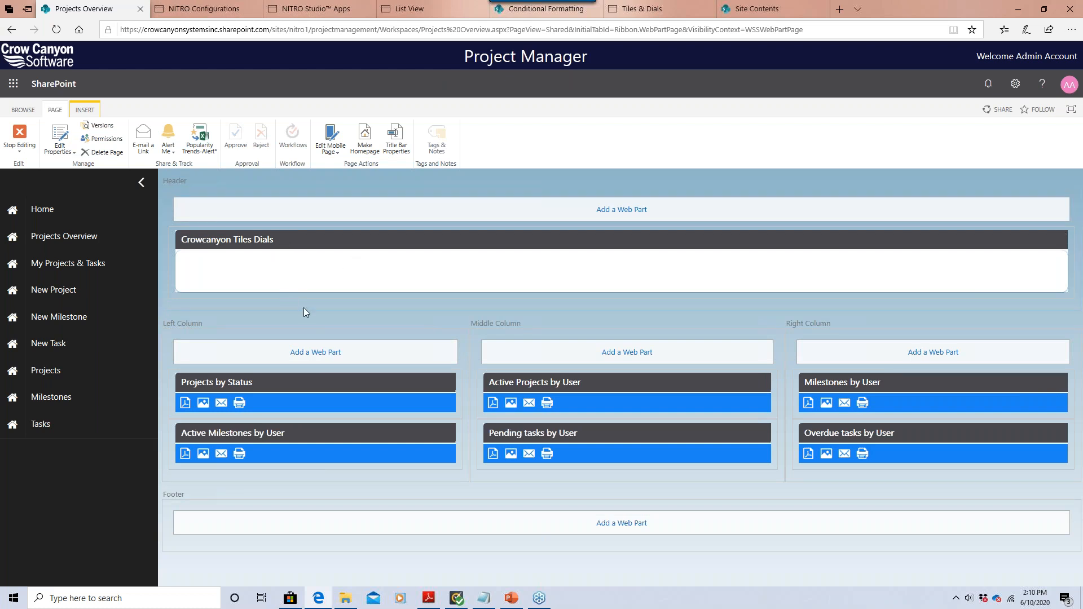
left_click(405, 9)
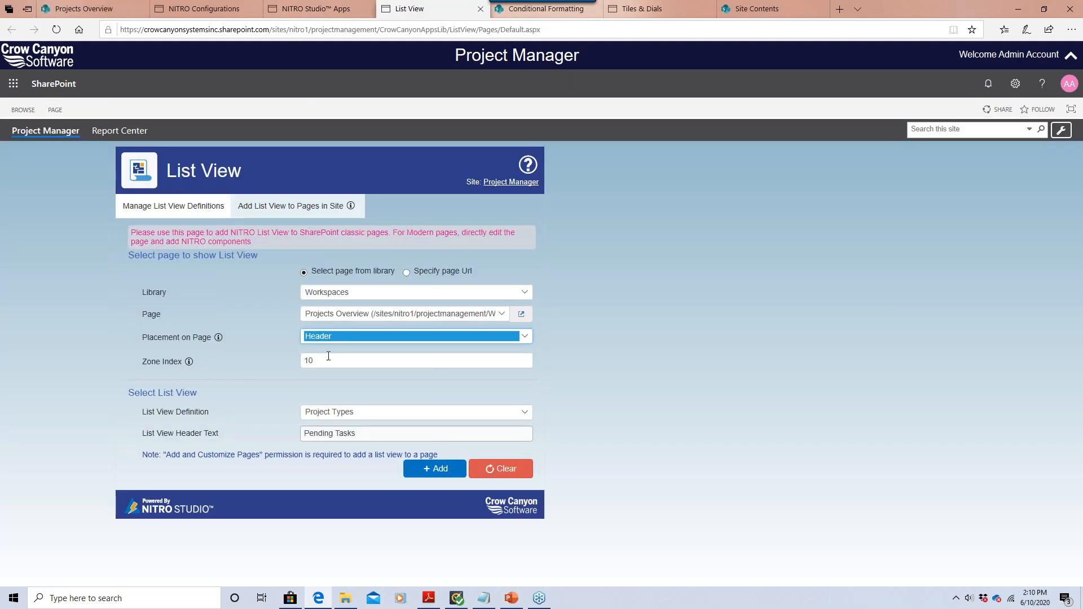
Add the Open Tasks definition to the Projects Overview header at zone index 99, headed 'Open Tasks'.
key("Tab")
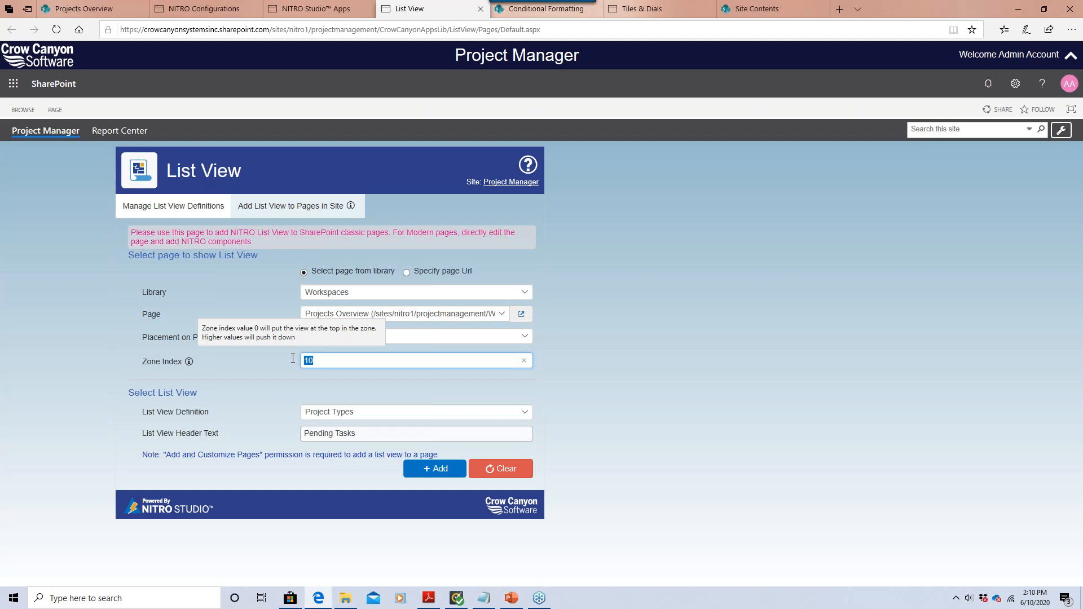
type("99")
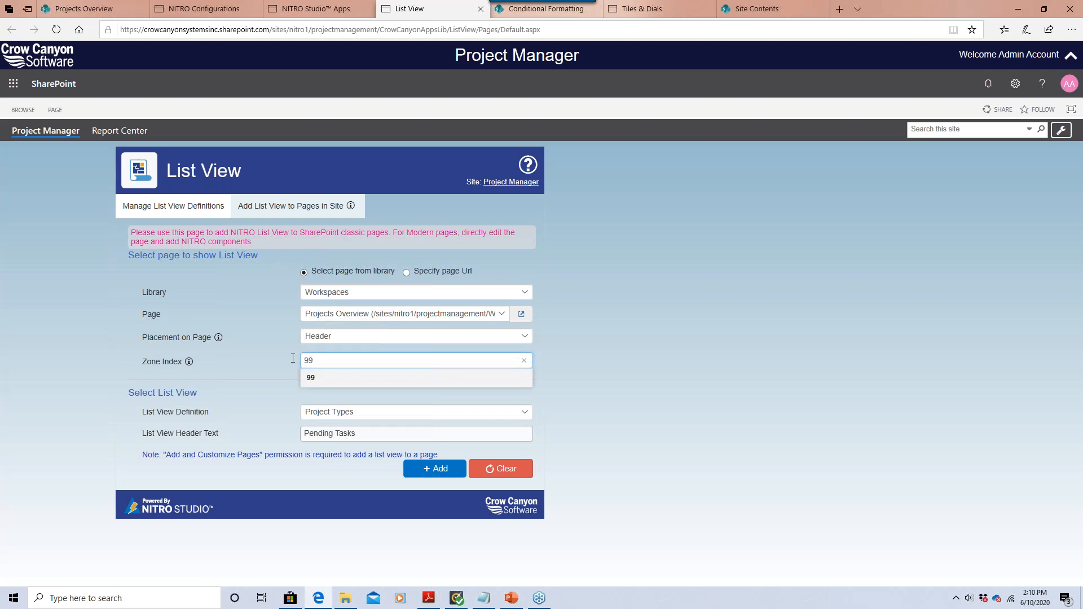
left_click(327, 373)
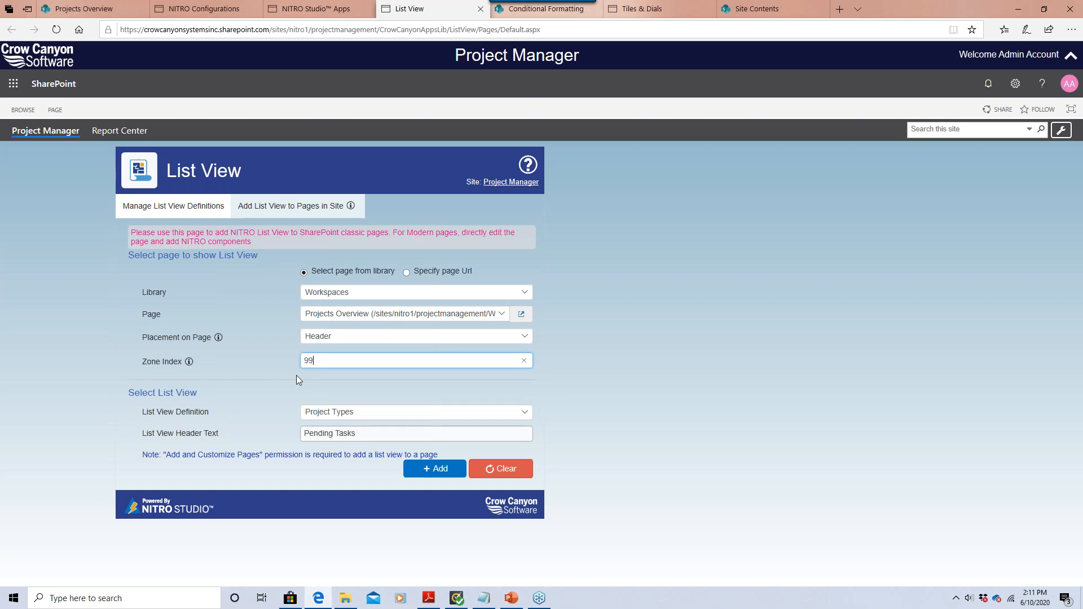
left_click(330, 412)
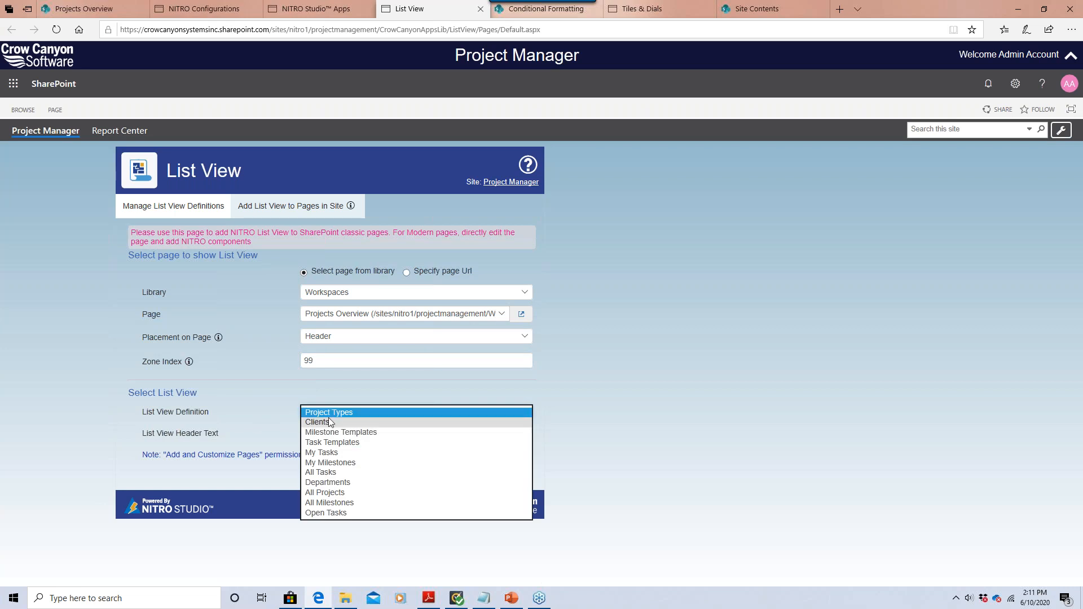
left_click(334, 514)
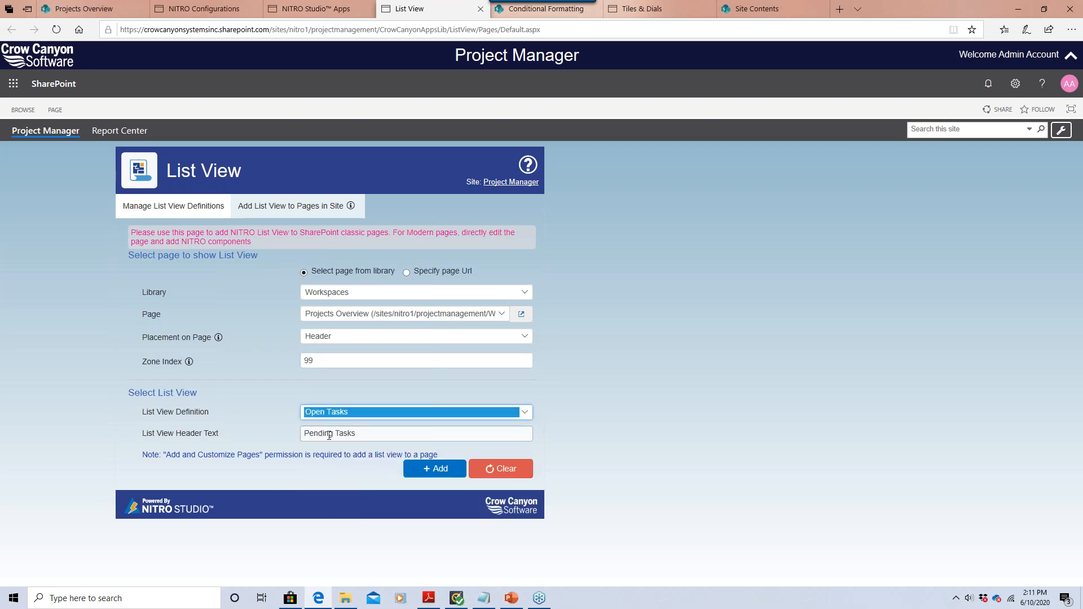
left_click(329, 433)
left_click_drag(335, 433, 295, 432)
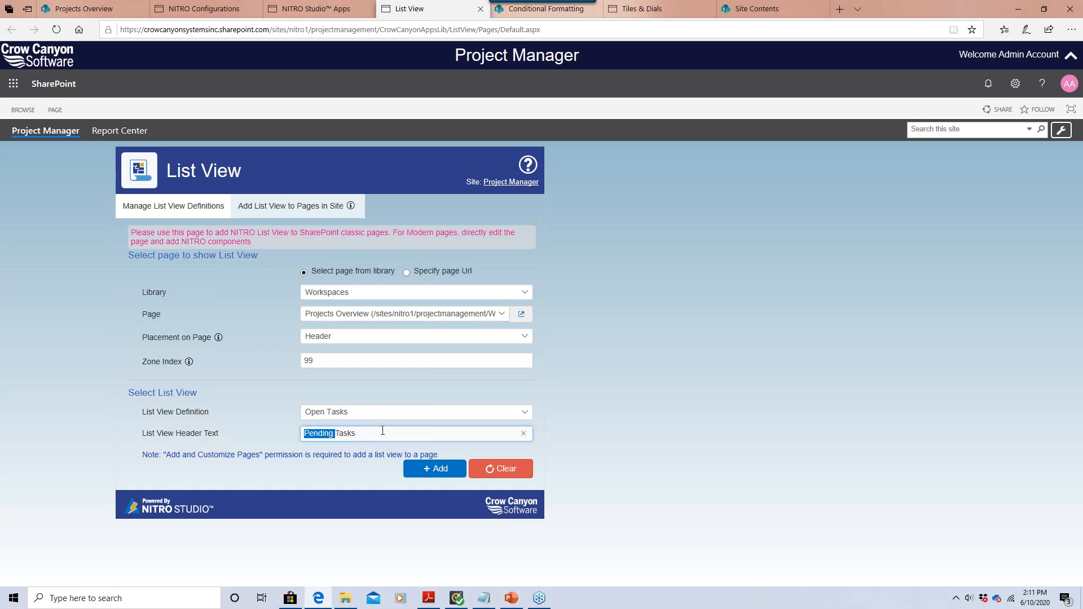
type("Open")
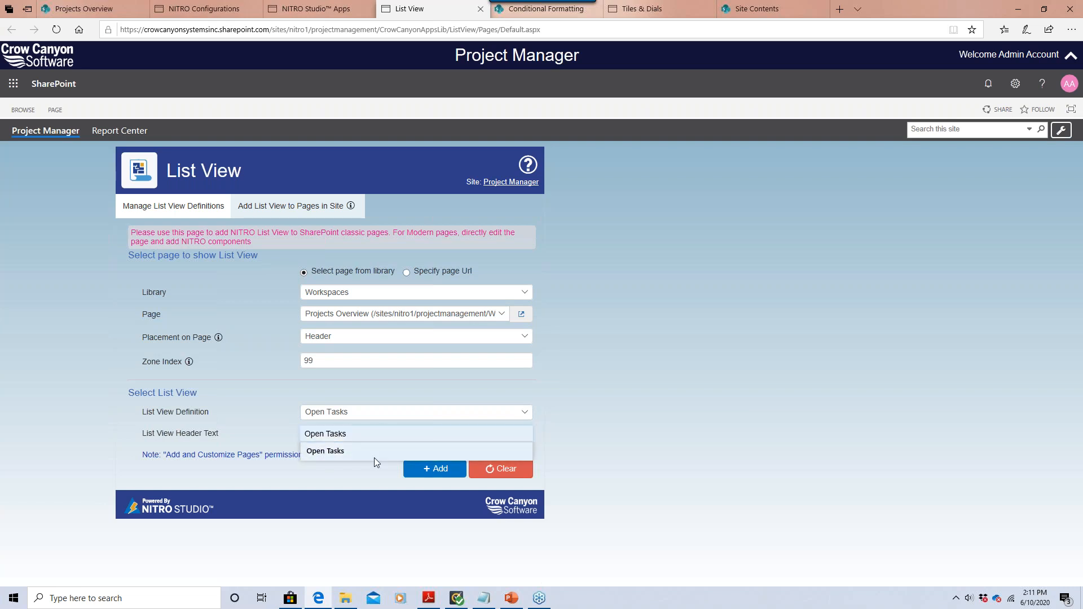
left_click(410, 470)
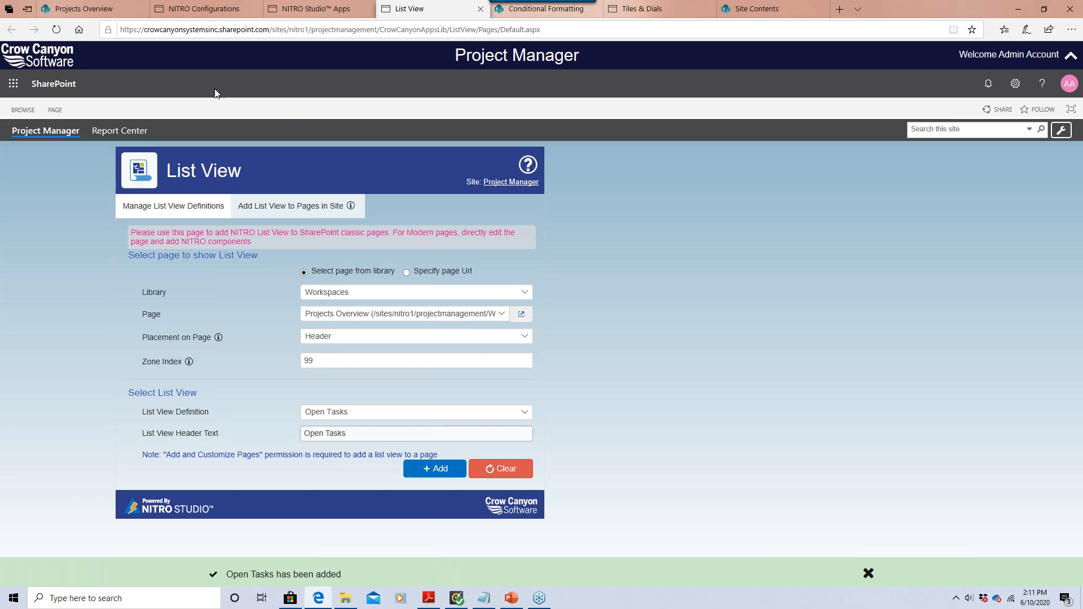
left_click(107, 4)
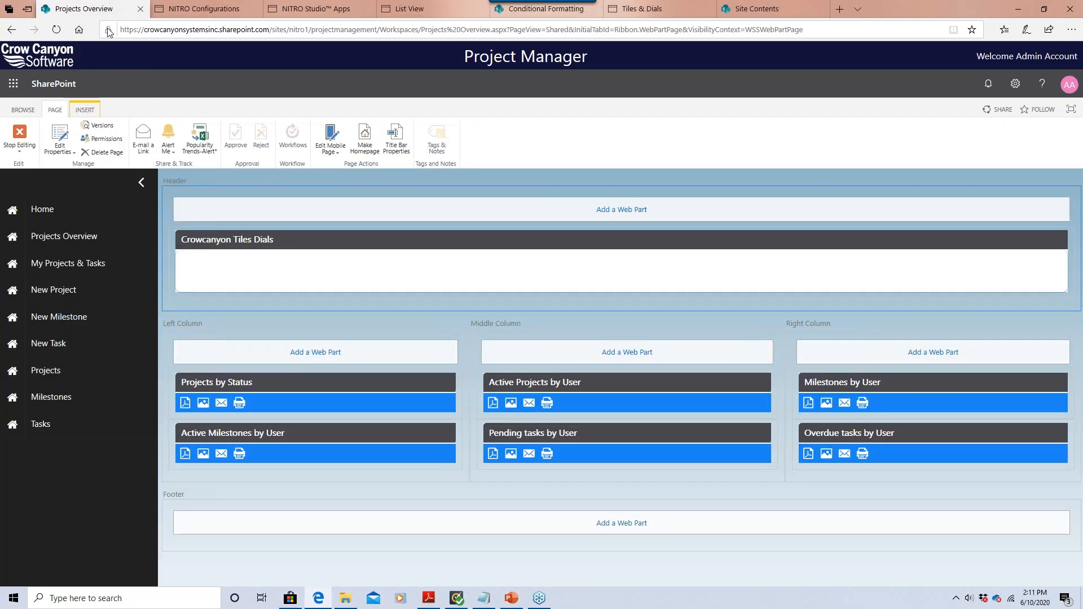
Stop editing Projects Overview and try the Open Tasks list's My Pending Tasks and Pending Tasks tabs.
left_click(27, 145)
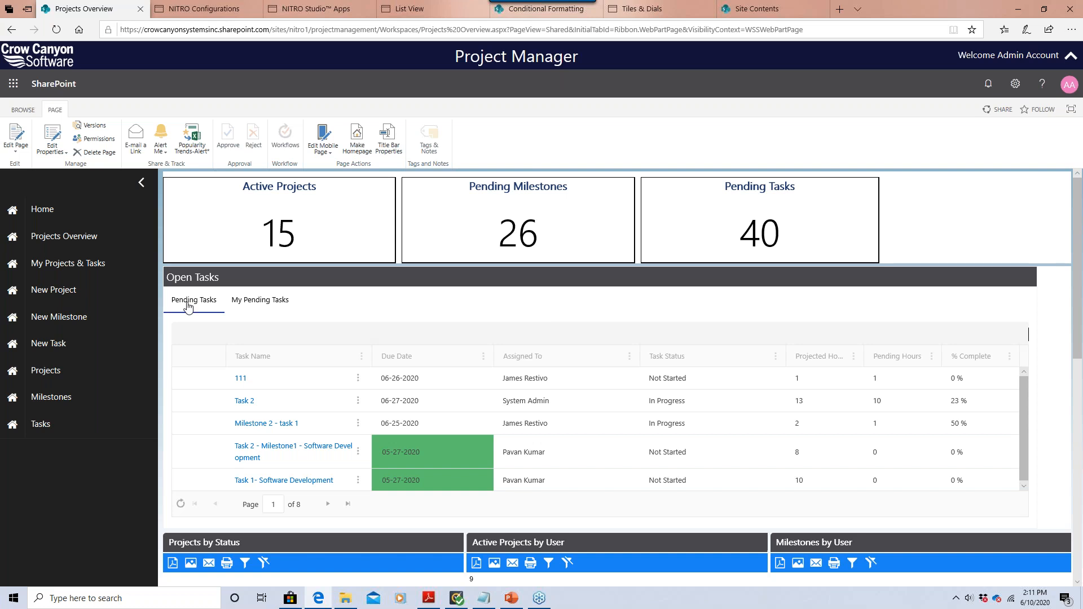
left_click(270, 310)
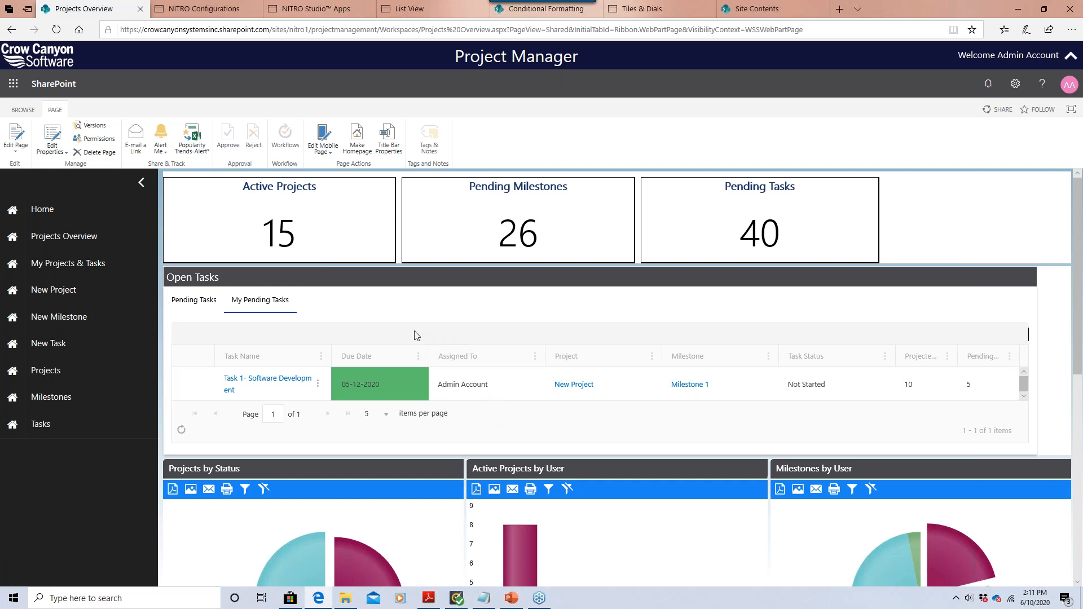
left_click(199, 302)
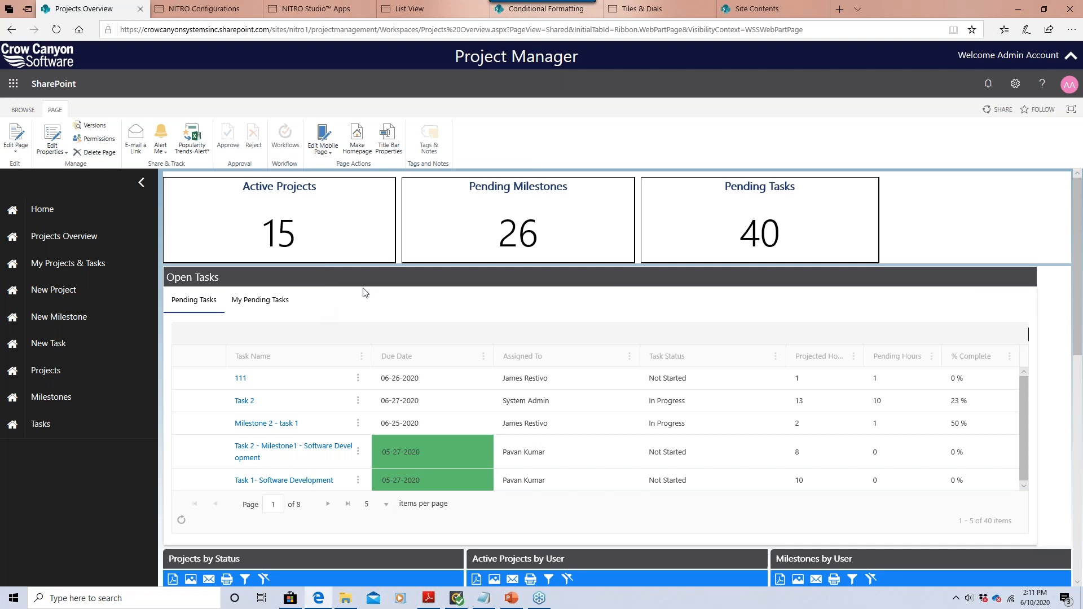
left_click(434, 13)
Add the Completed view to the Open Tasks definition and save its settings.
left_click(194, 205)
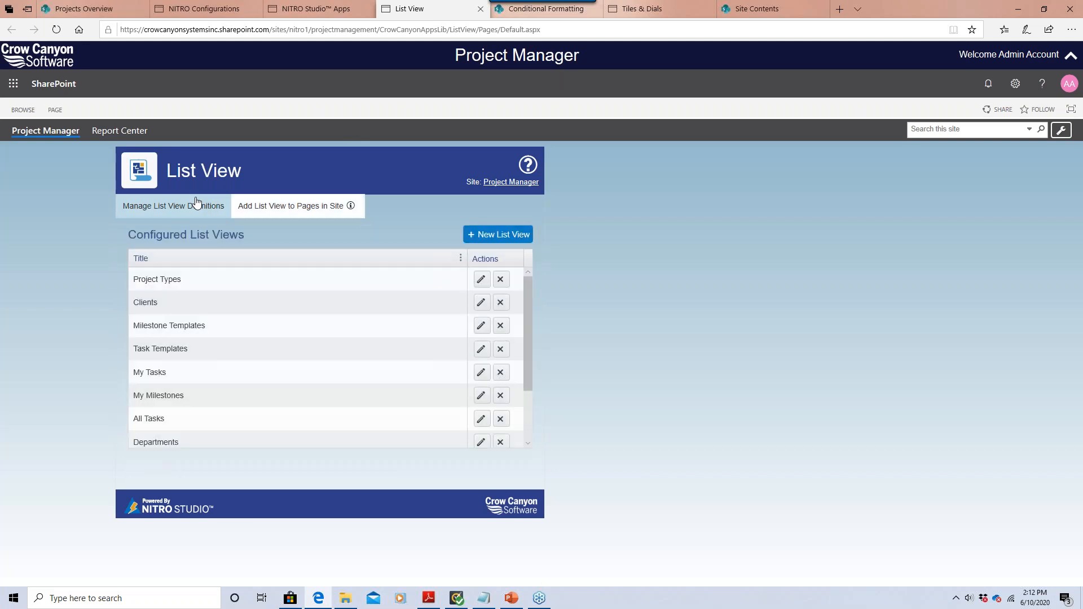
left_click_drag(529, 360, 528, 438)
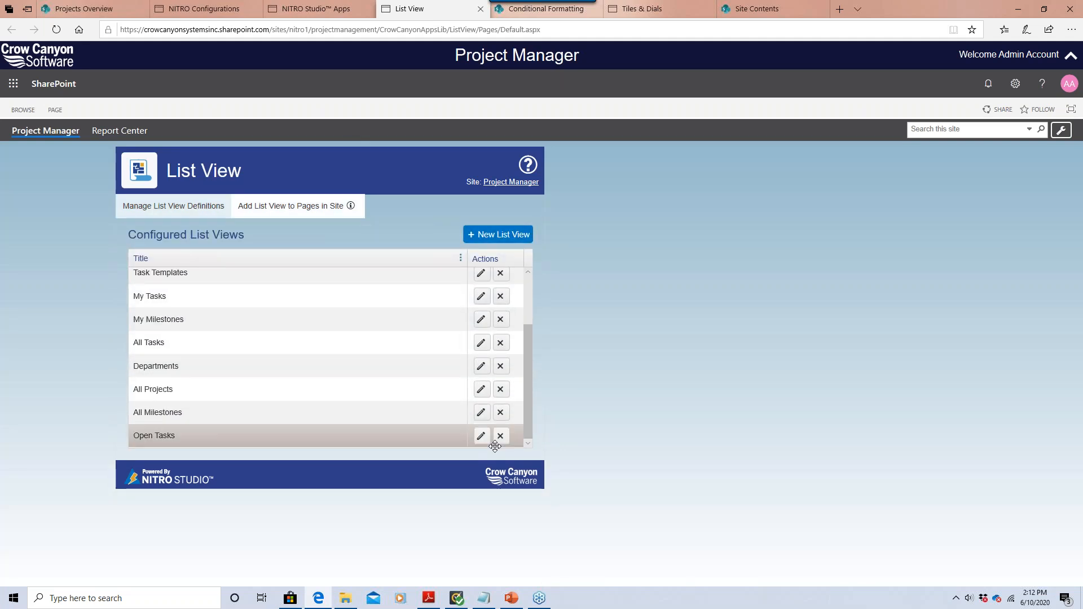
left_click(478, 439)
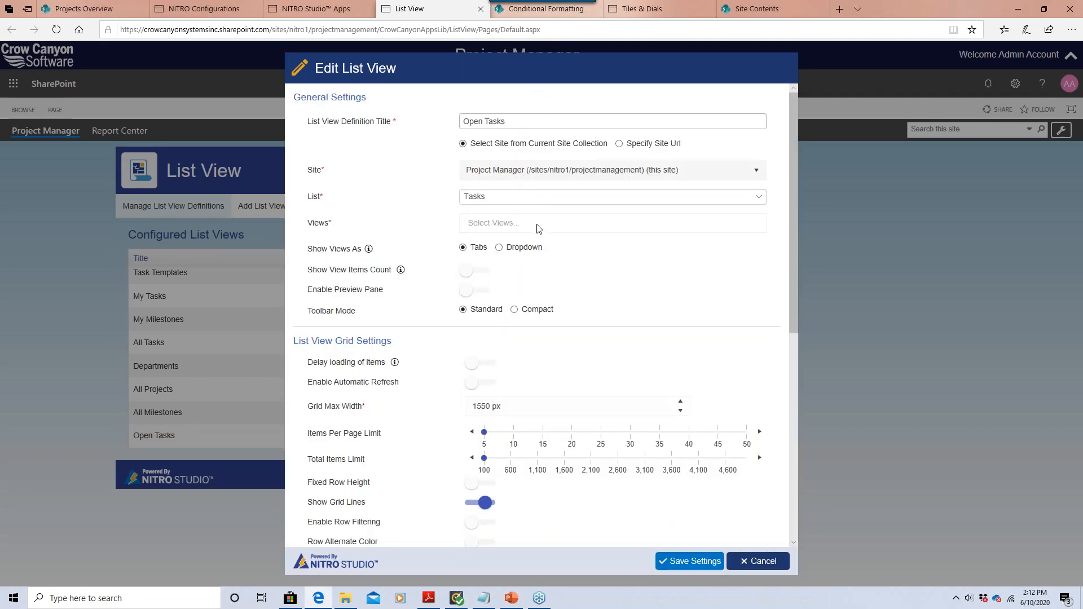
left_click(686, 224)
left_click(495, 262)
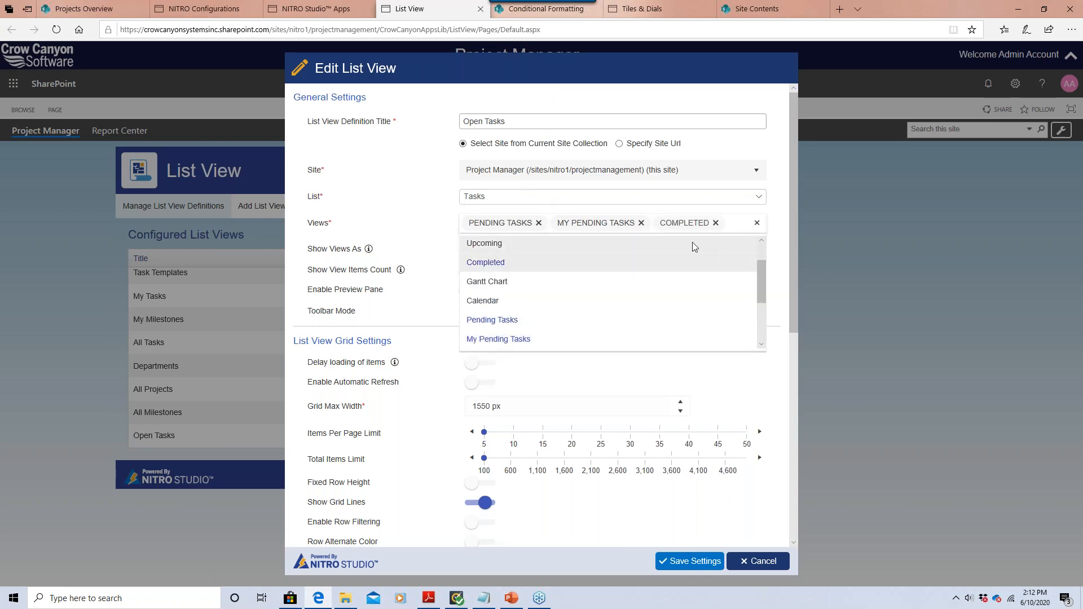
left_click(683, 560)
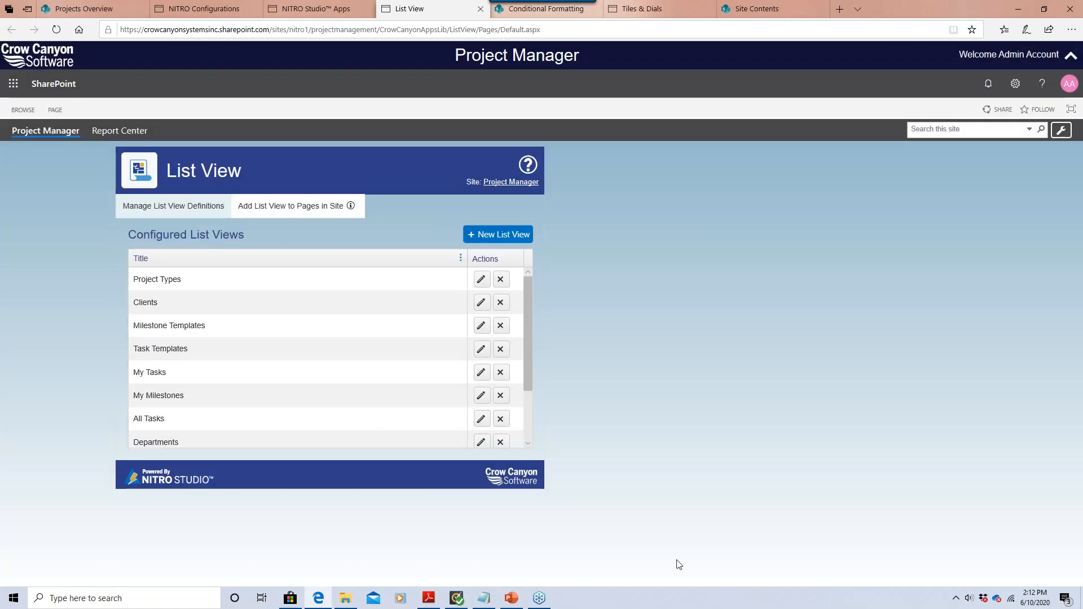
From Site settings, reset the Cache Site Metadata on the NITRO Configurations page.
left_click_drag(529, 327, 536, 404)
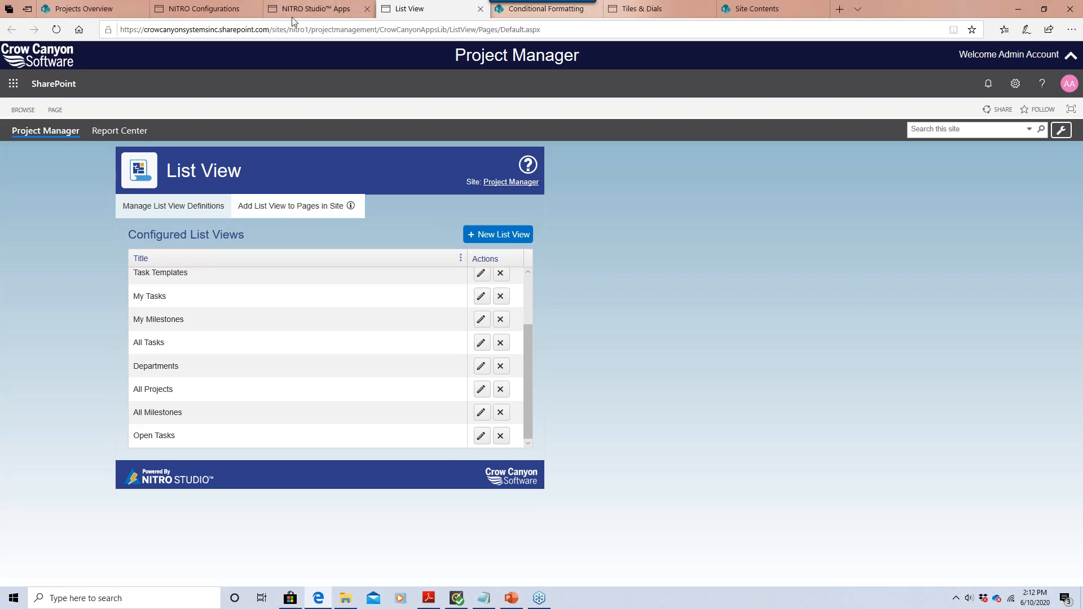
mouse_move(219, 9)
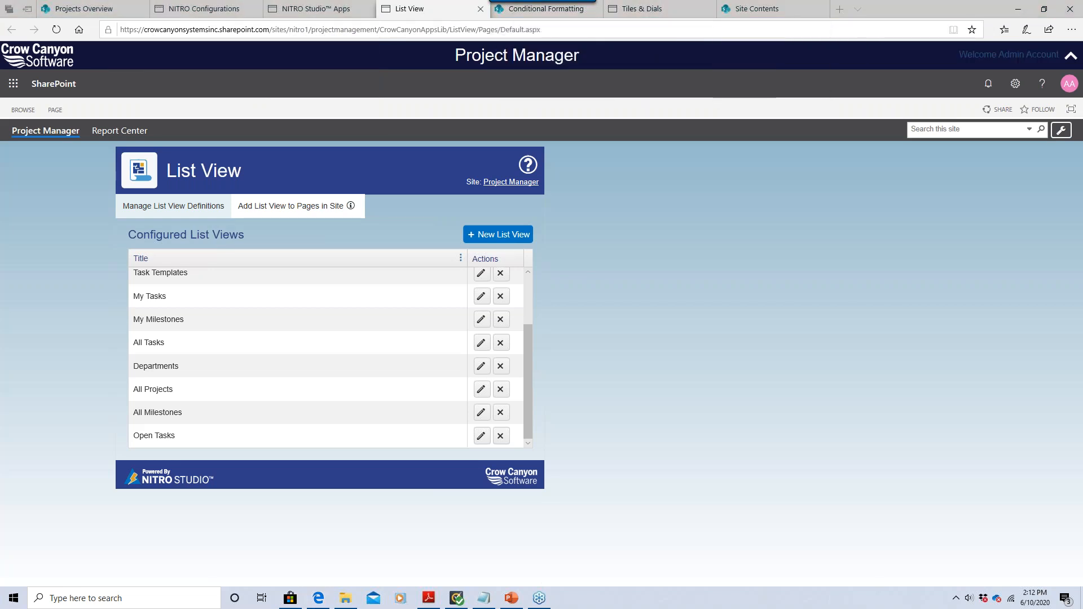
left_click(1015, 84)
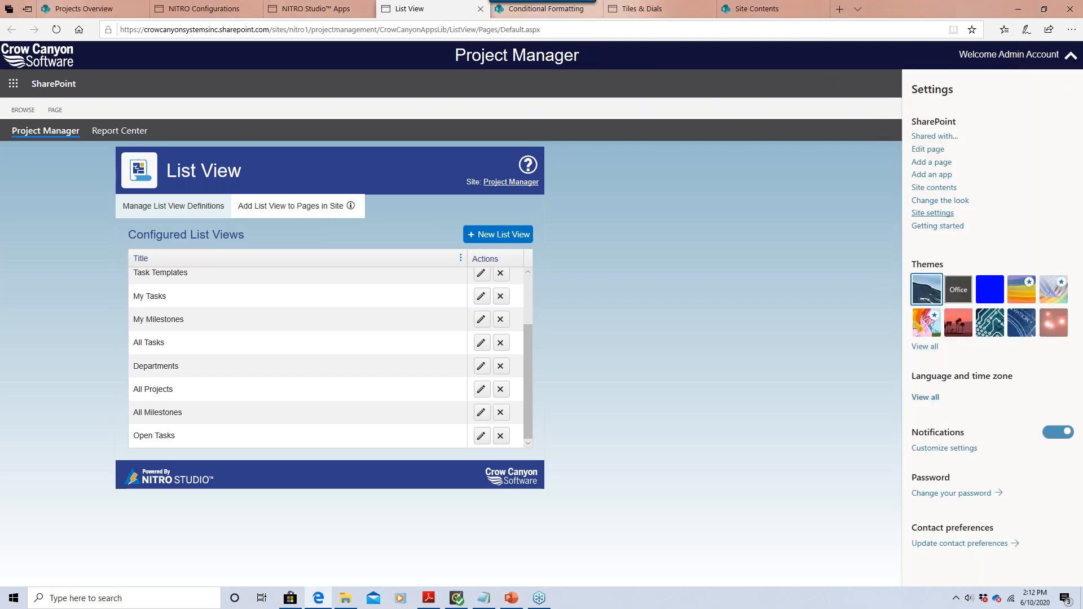
left_click(947, 214)
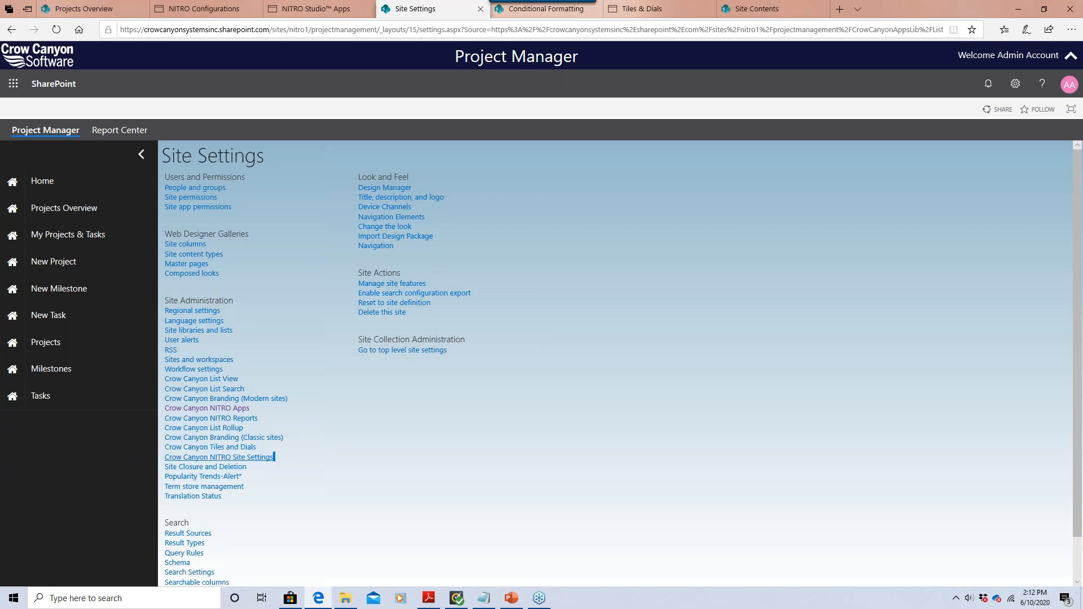
left_click_drag(165, 462, 280, 460)
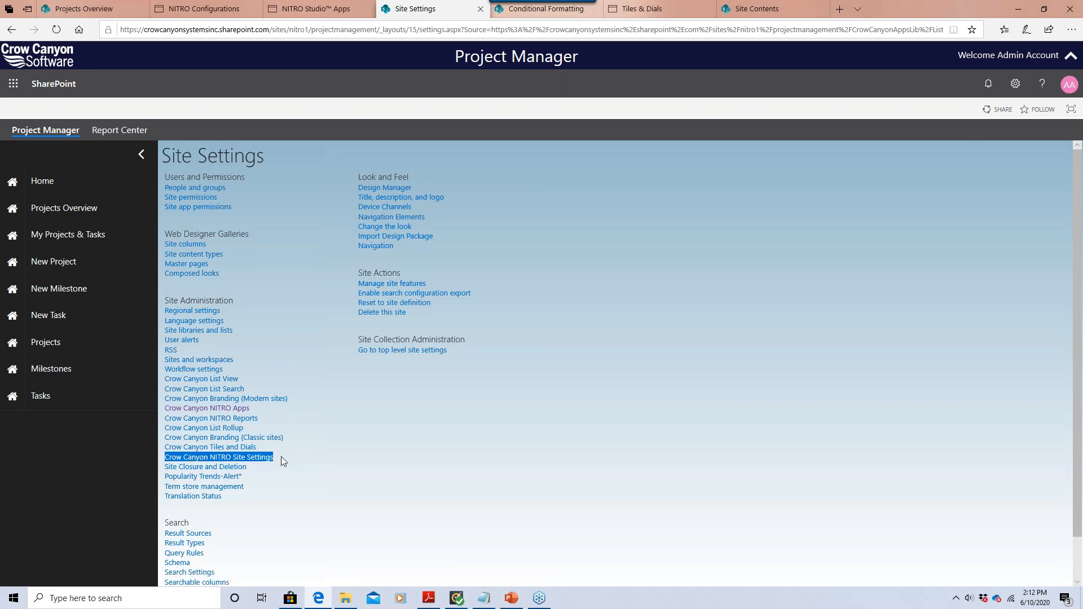
left_click(214, 12)
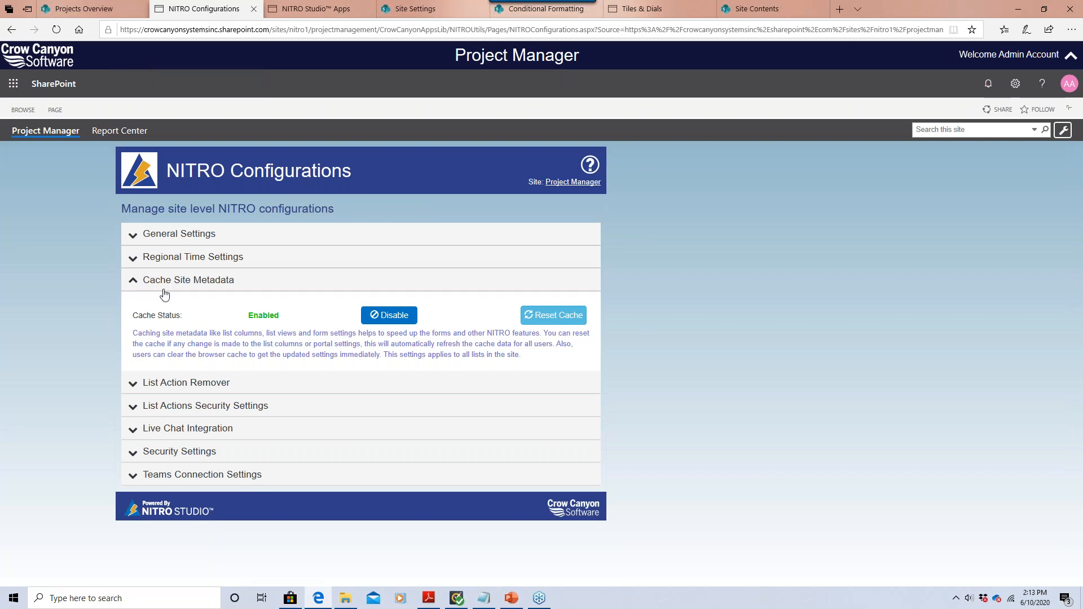
left_click(536, 317)
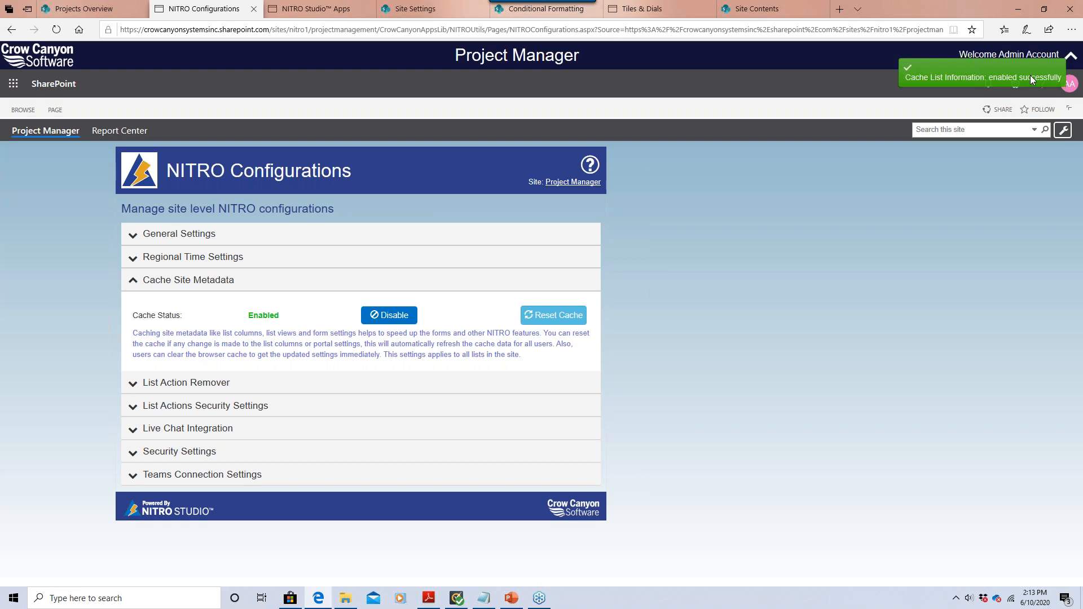
Reload Projects Overview, check the new Completed tasks view, then return to Pending Tasks.
left_click(106, 9)
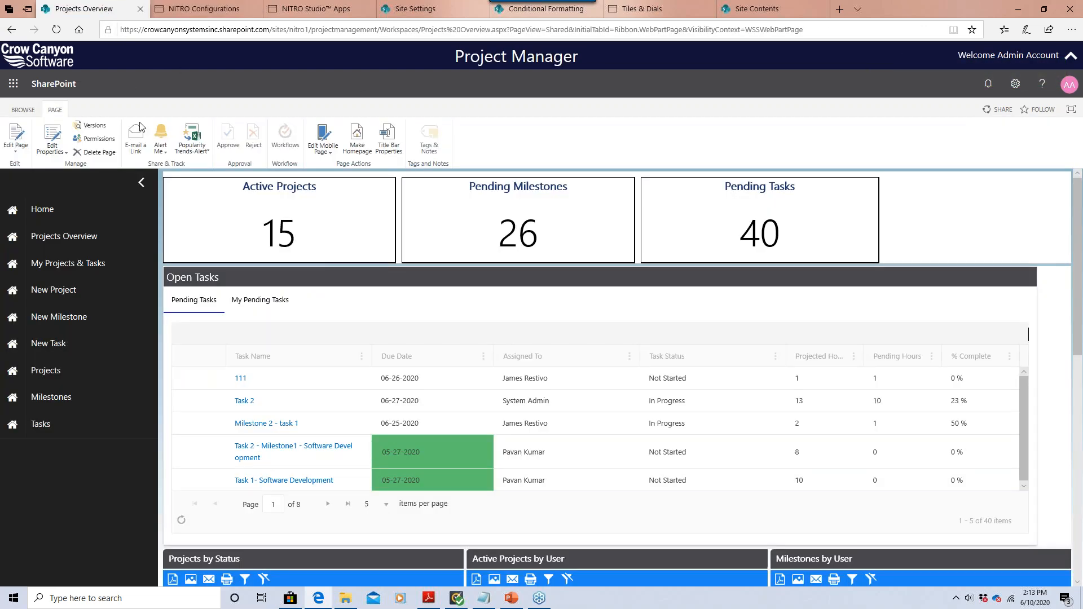
left_click(57, 33)
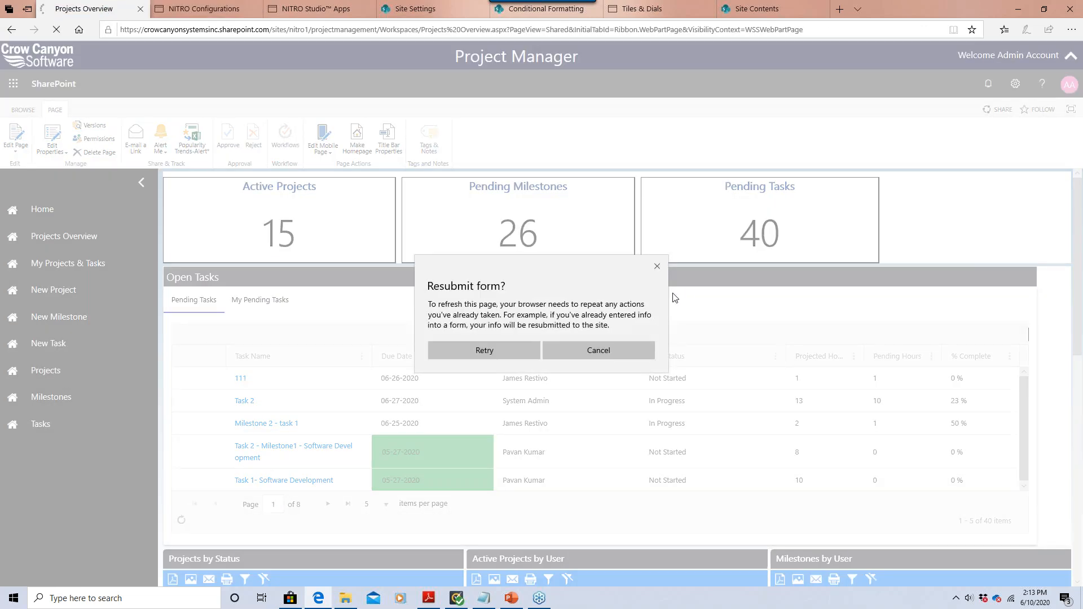
left_click(503, 342)
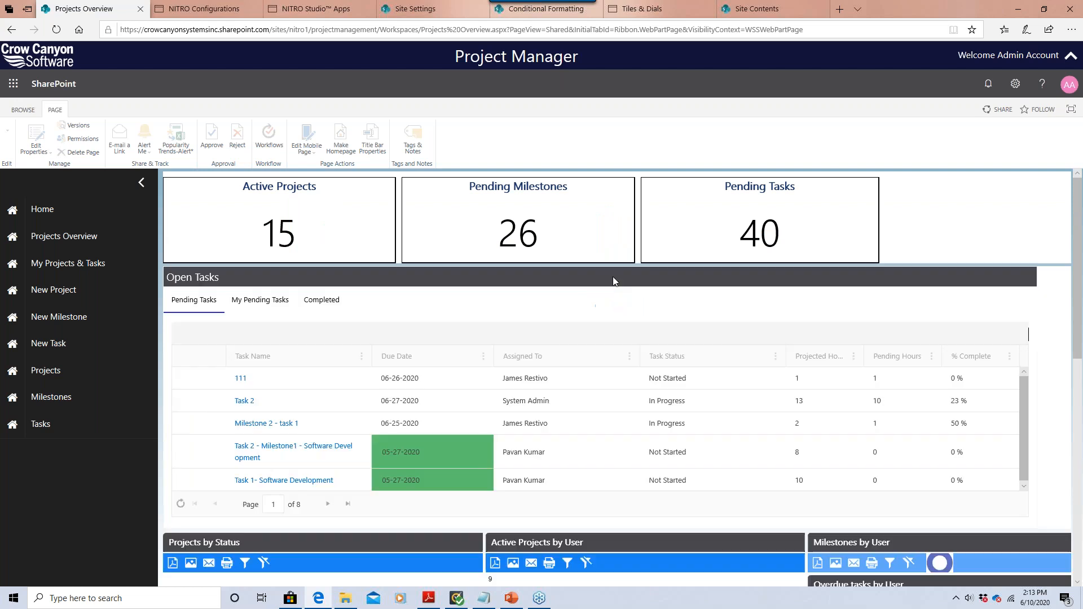
left_click(330, 307)
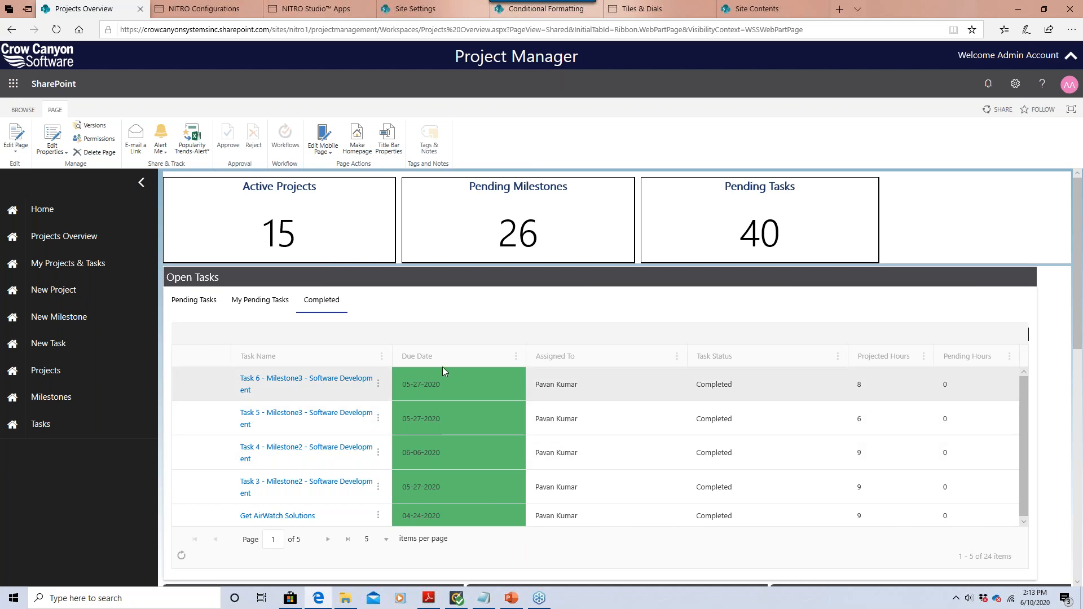
left_click(209, 304)
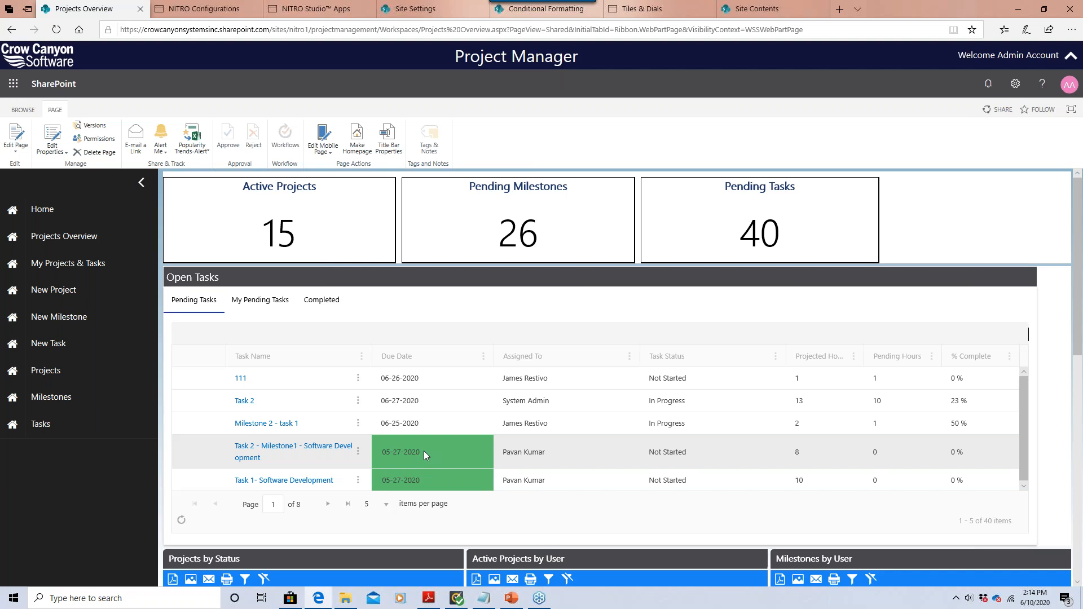
Open the Tasks list's Due Date rule for editing on the Conditional Formatting page.
mouse_move(525, 20)
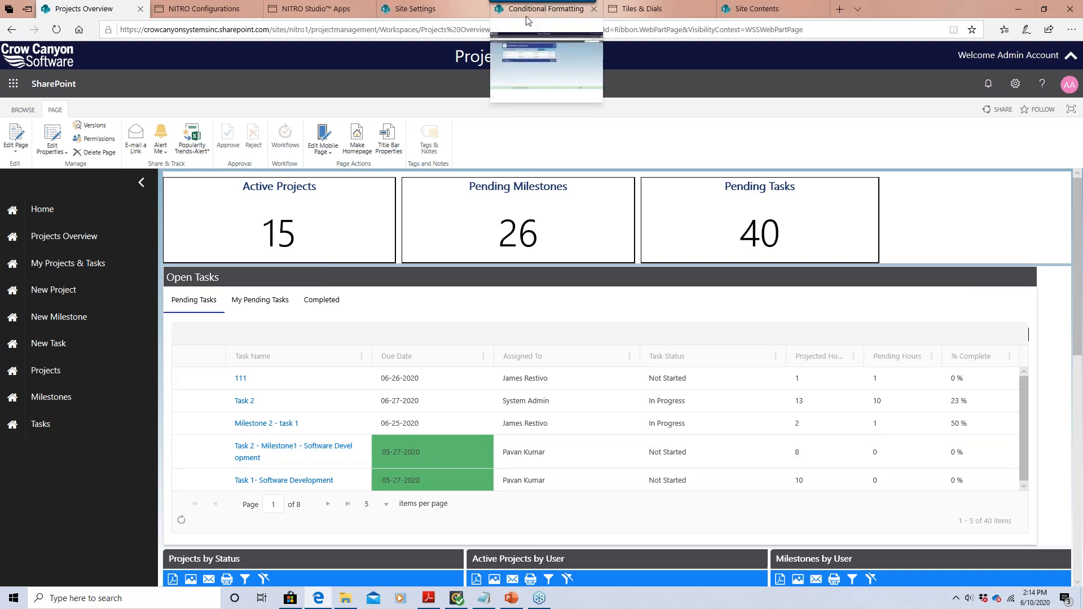
left_click(525, 17)
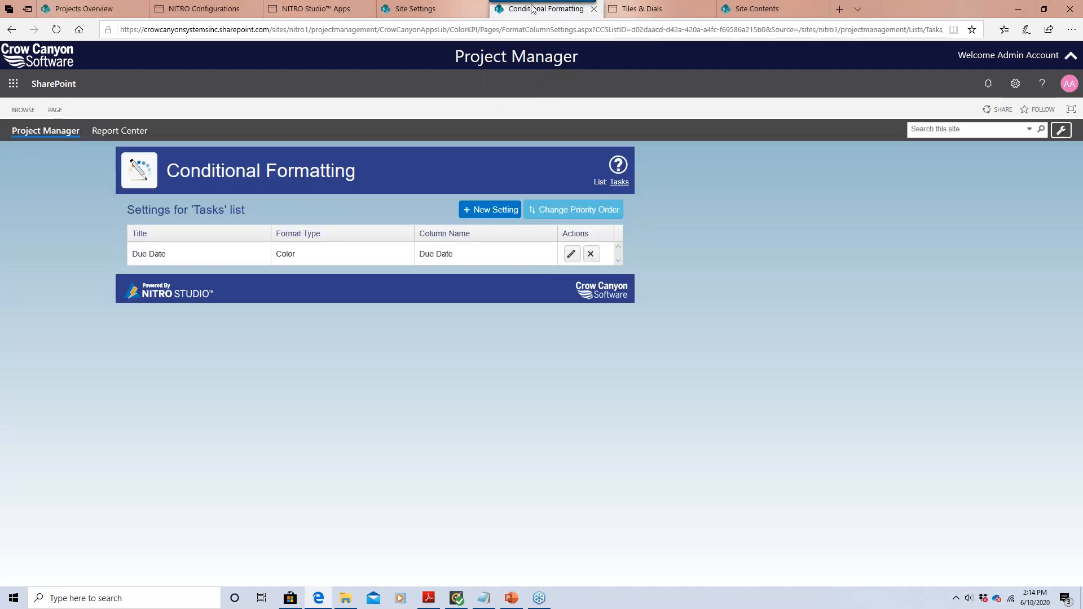
left_click(316, 9)
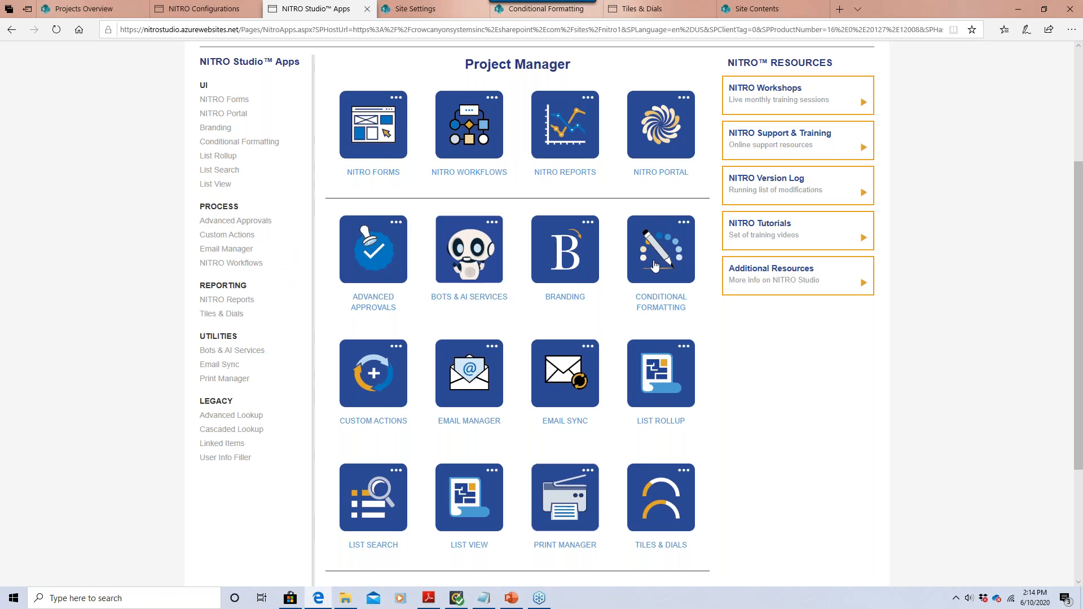
left_click(546, 9)
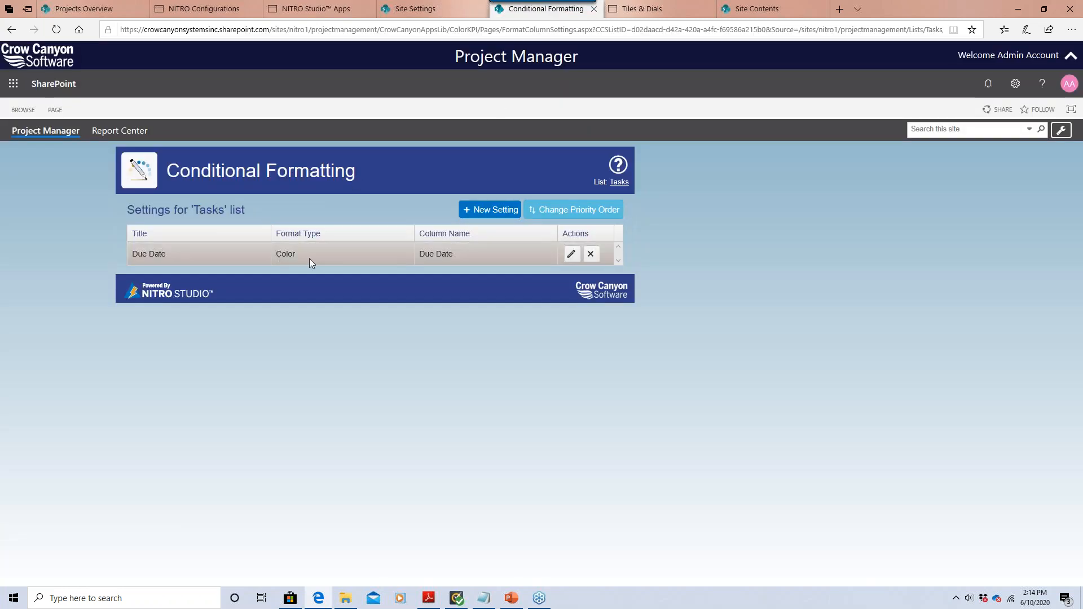
left_click(571, 255)
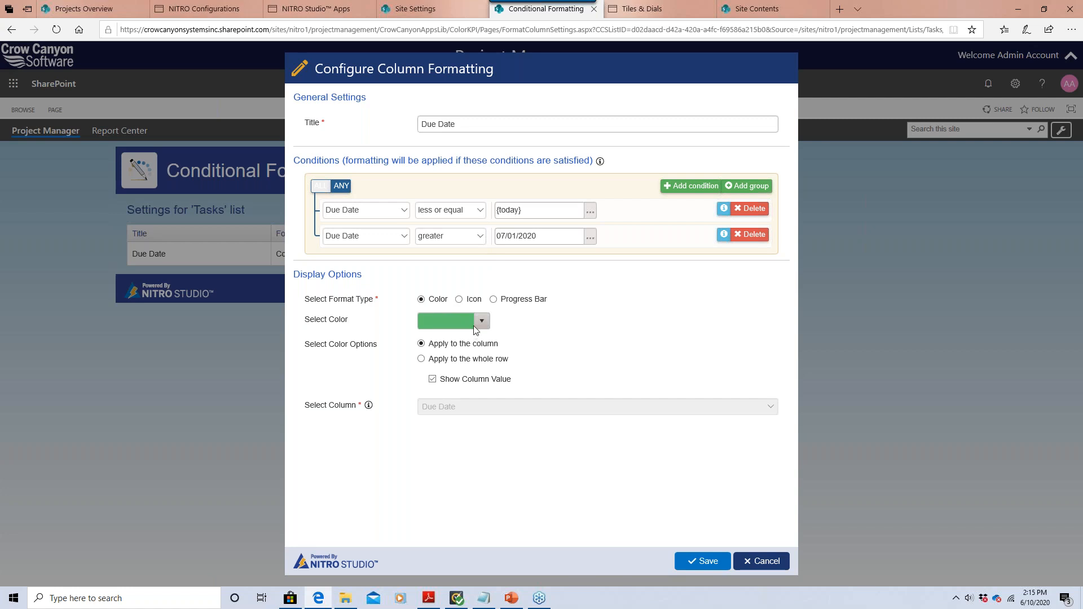
Keep the Due Date rule on colour formatting with green #5cc270 and save it unchanged.
left_click(460, 300)
left_click(441, 318)
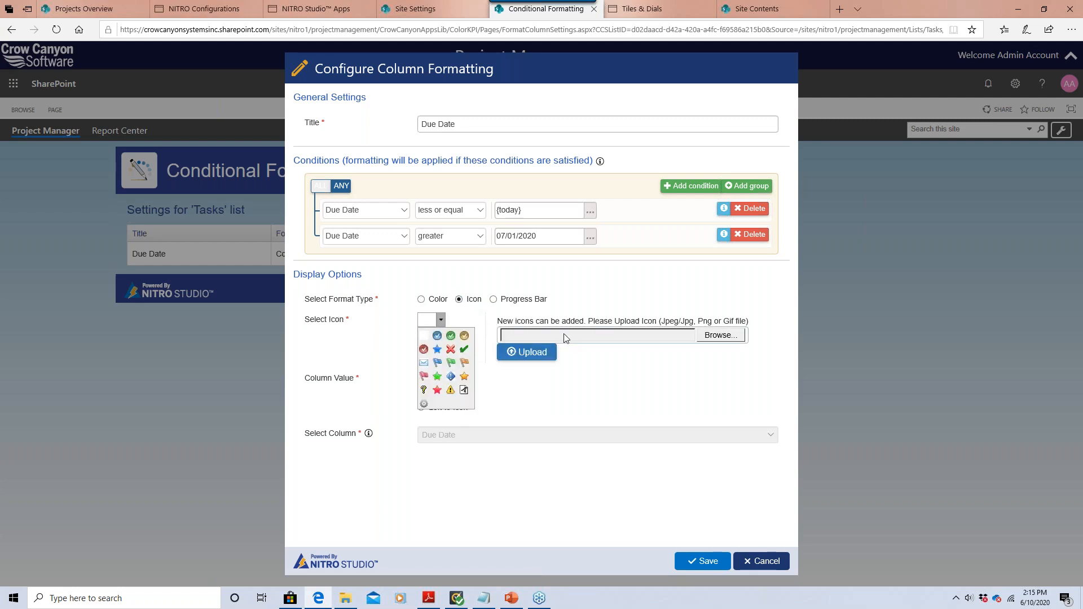
left_click(438, 301)
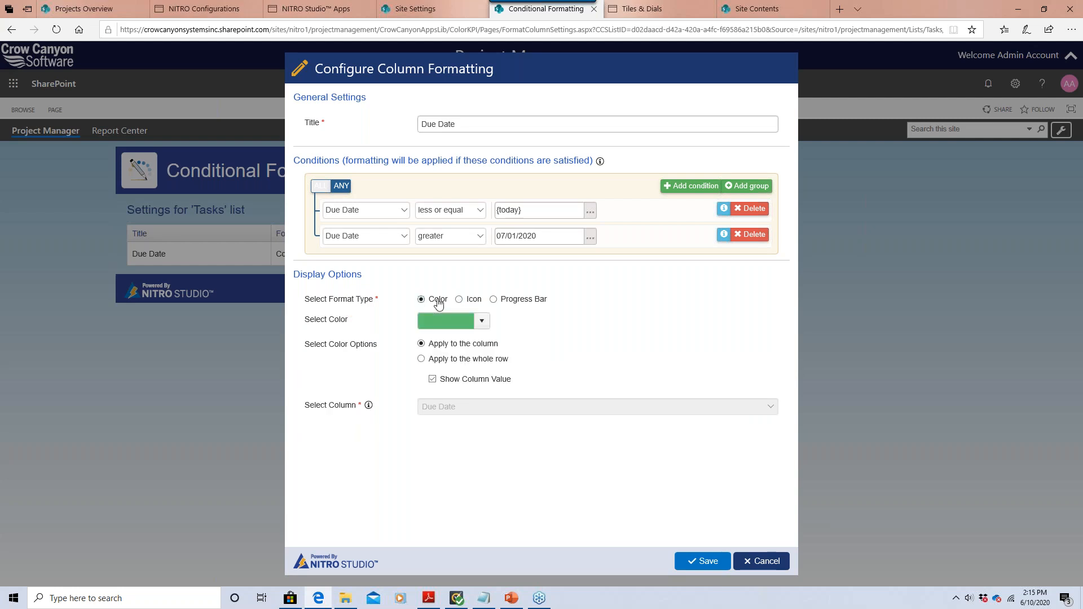
left_click(483, 321)
left_click(483, 322)
left_click(483, 321)
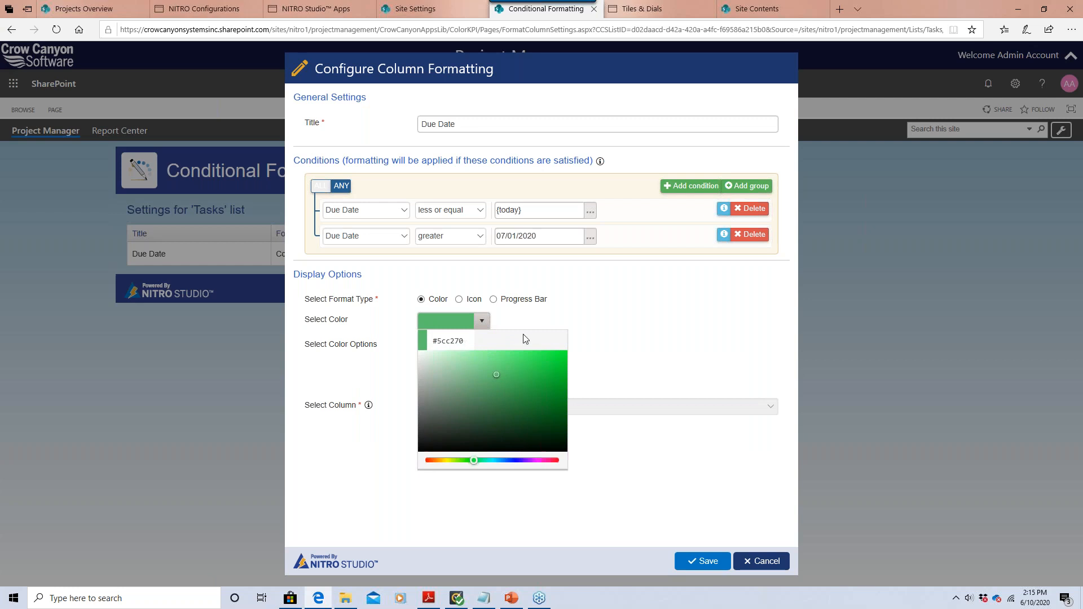
left_click(548, 325)
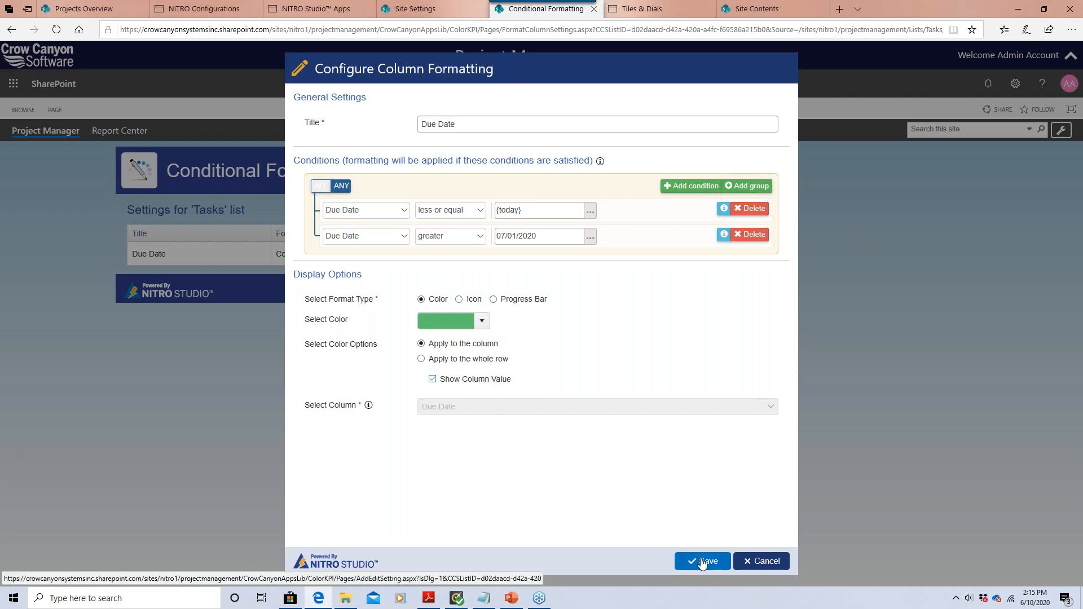
left_click(754, 562)
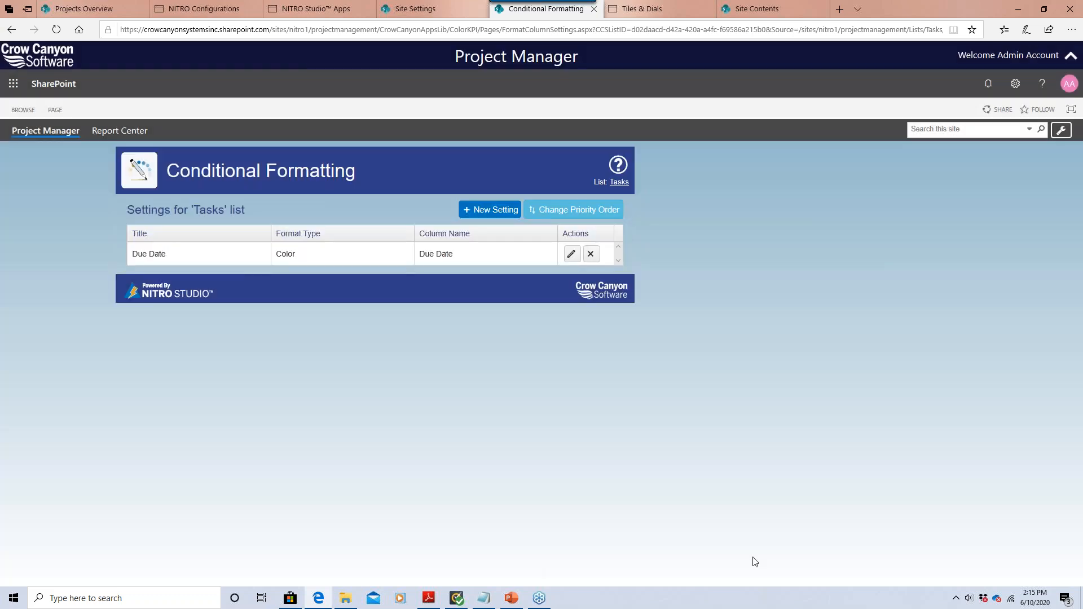
left_click(504, 219)
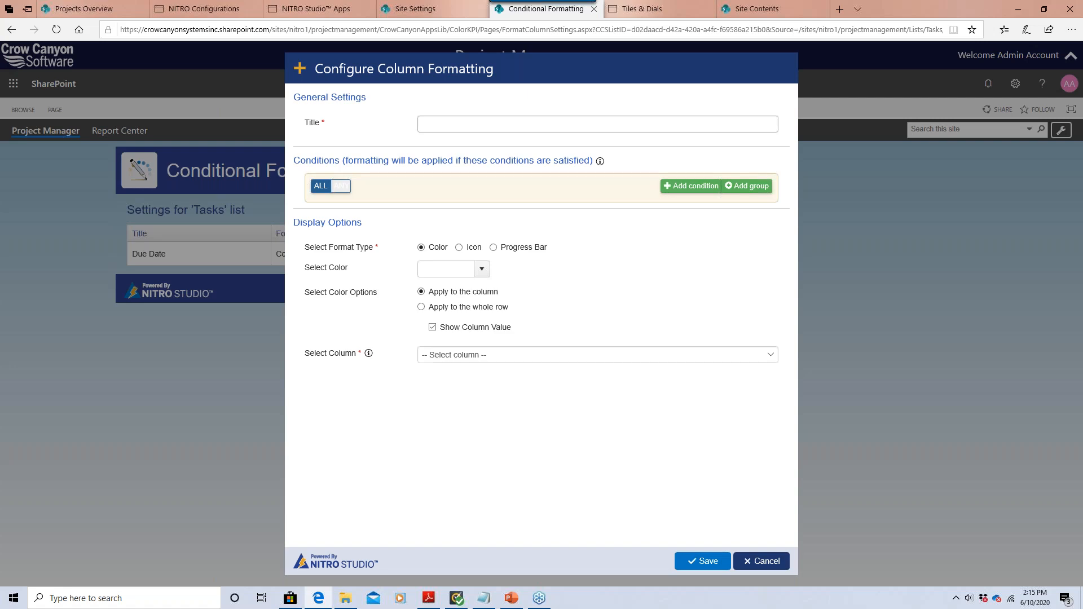
Title the new formatting rule 'Percent Complete'.
left_click(499, 129)
type("P")
key("BackSpace")
type("PEr")
key("BackSpace")
key("BackSpace")
type("erv")
key("BackSpace")
type("cent Complete")
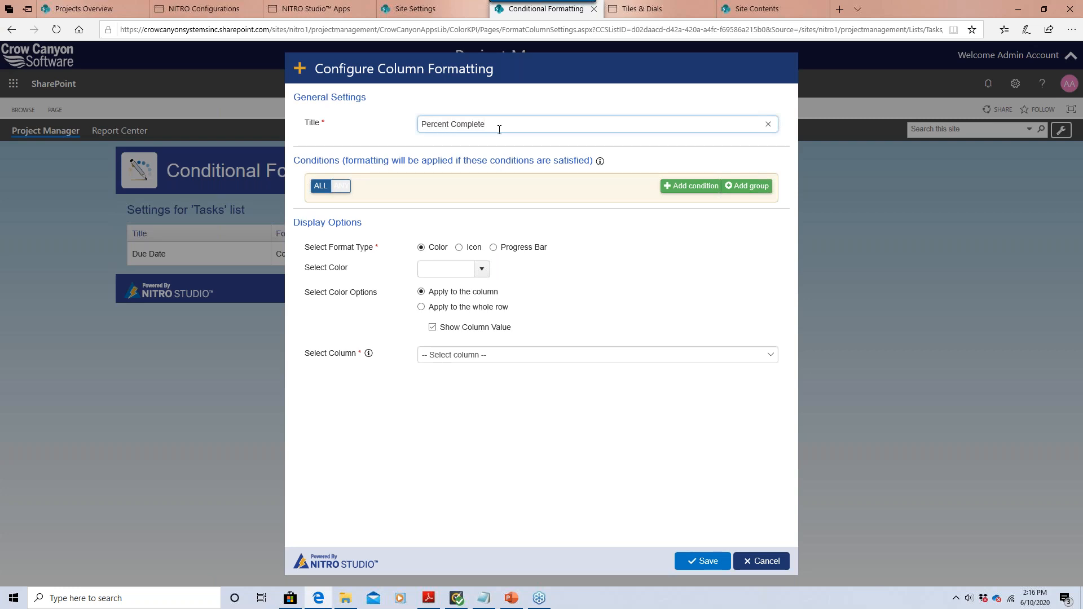
type(" \"%co")
type("Com")
key("BackSpace")
key("BackSpace")
key("BackSpace")
key("BackSpace")
key("BackSpace")
key("BackSpace")
key("BackSpace")
key("BackSpace")
key("BackSpace")
key("BackSpace")
key("BackSpace")
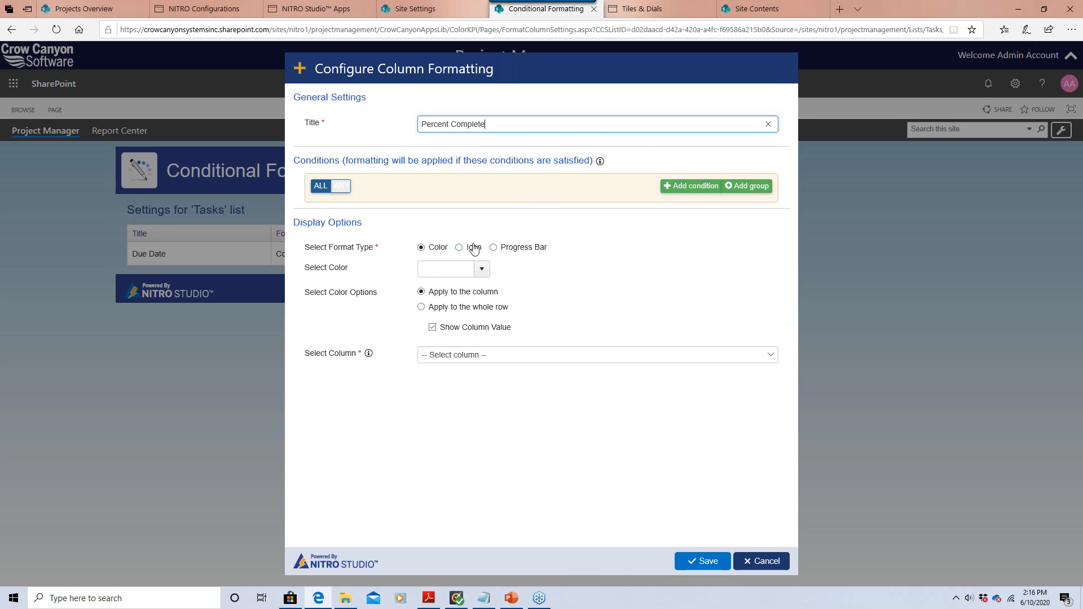
Make it a progress bar on % Complete with maximum value 1, and save the rule.
left_click(494, 247)
left_click(502, 269)
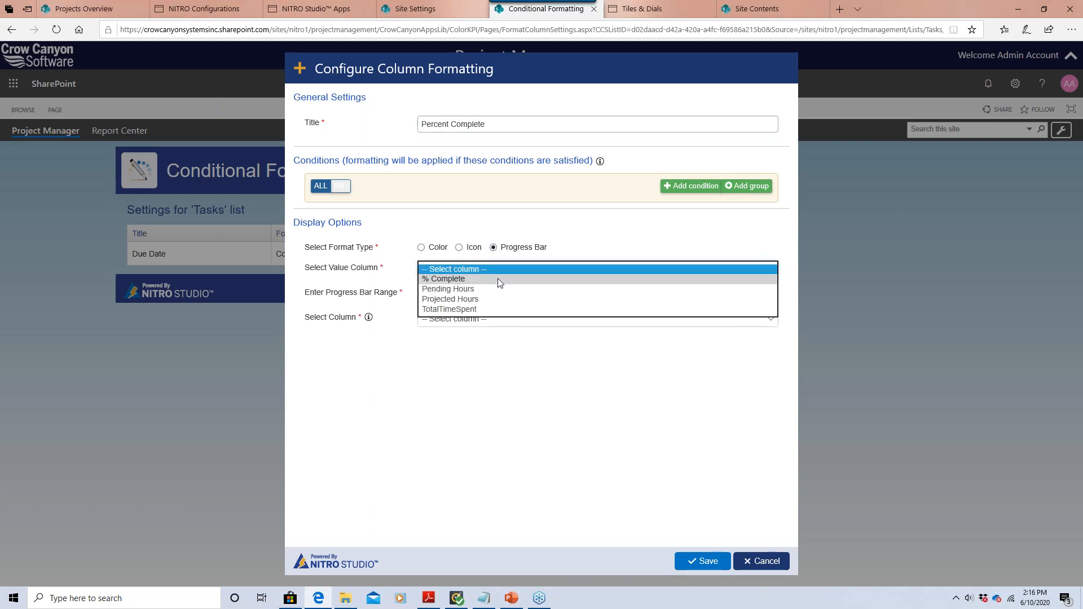
left_click(497, 279)
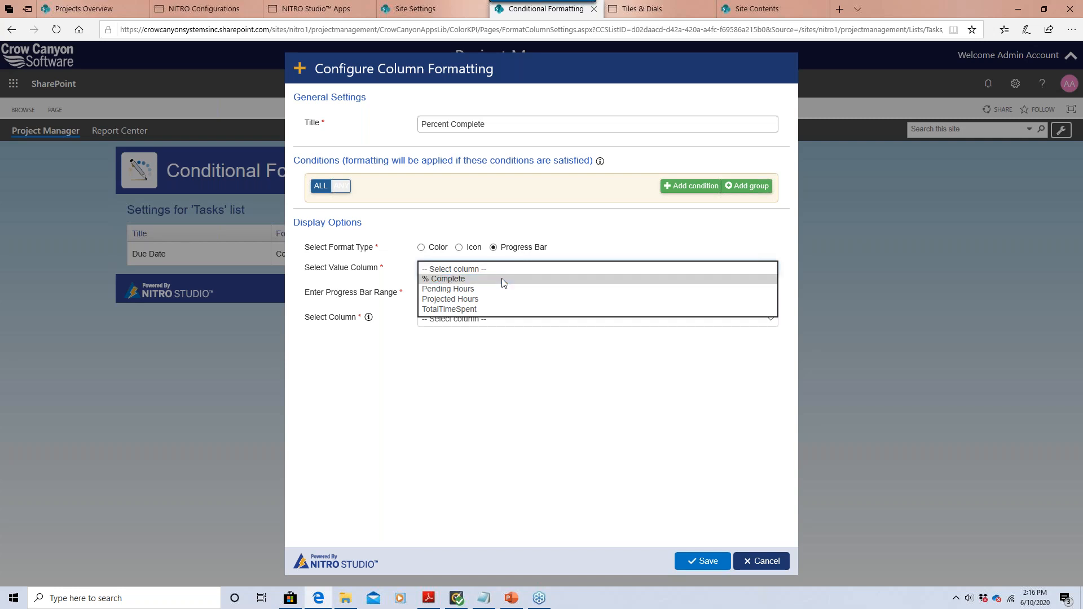
left_click(502, 279)
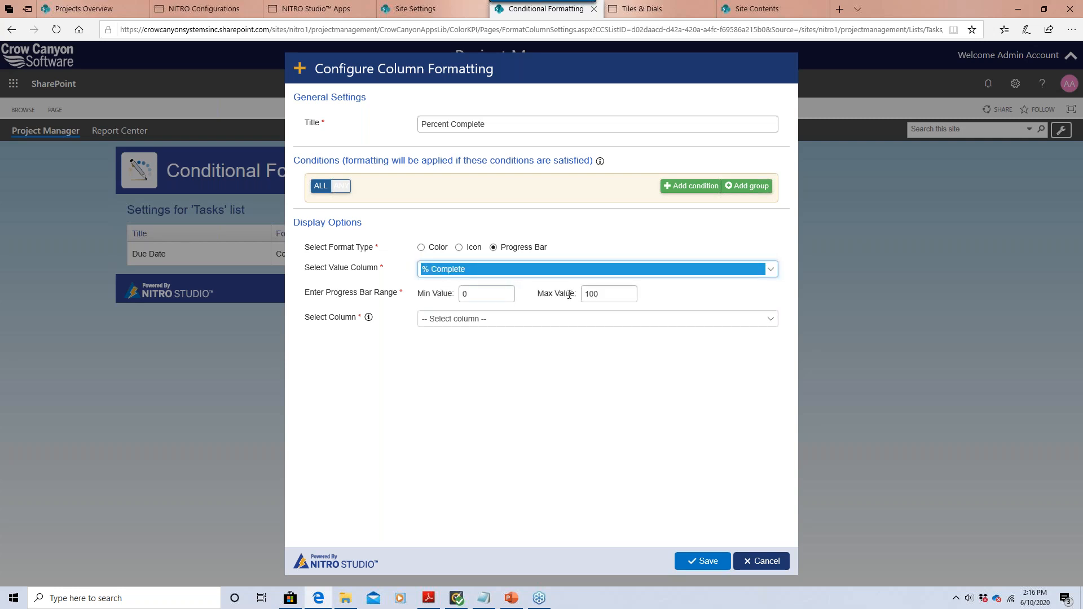
left_click(502, 320)
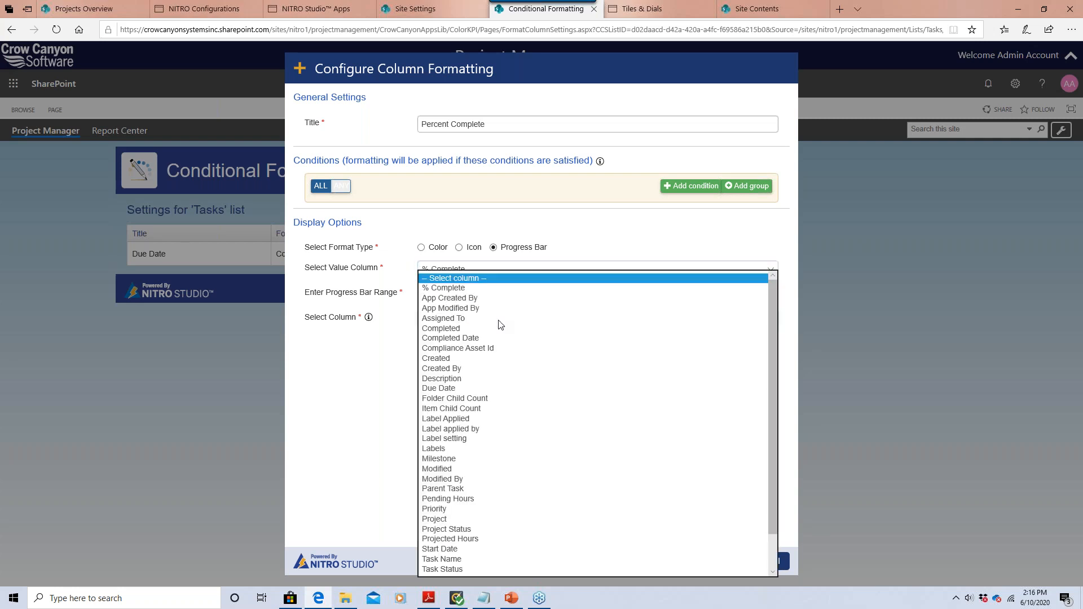
left_click(487, 286)
left_click(440, 323)
left_click(396, 305)
left_click(608, 294)
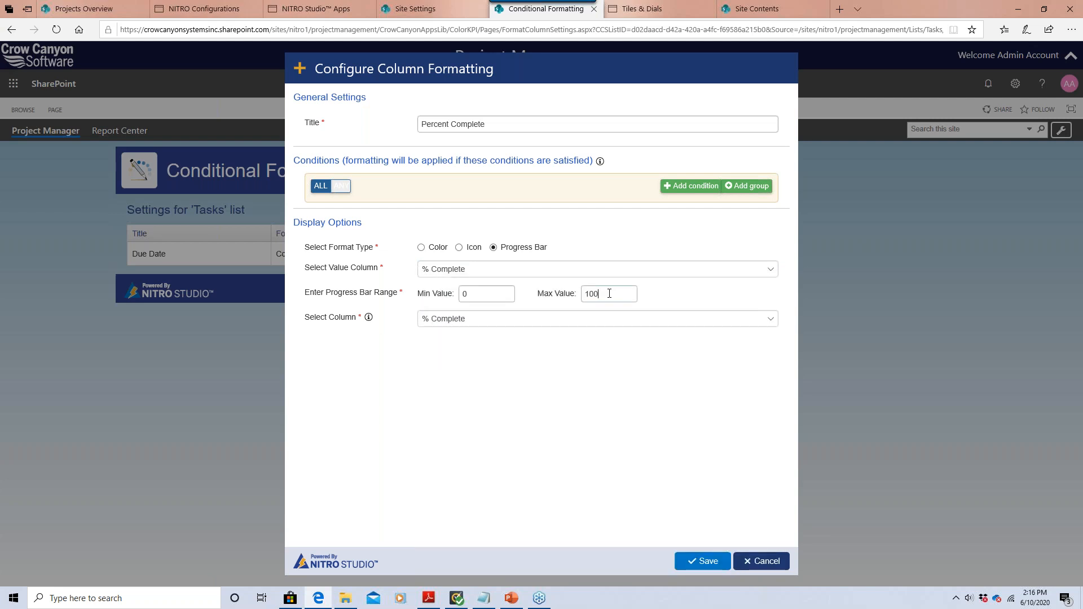
double_click(609, 293)
type("1")
left_click(702, 561)
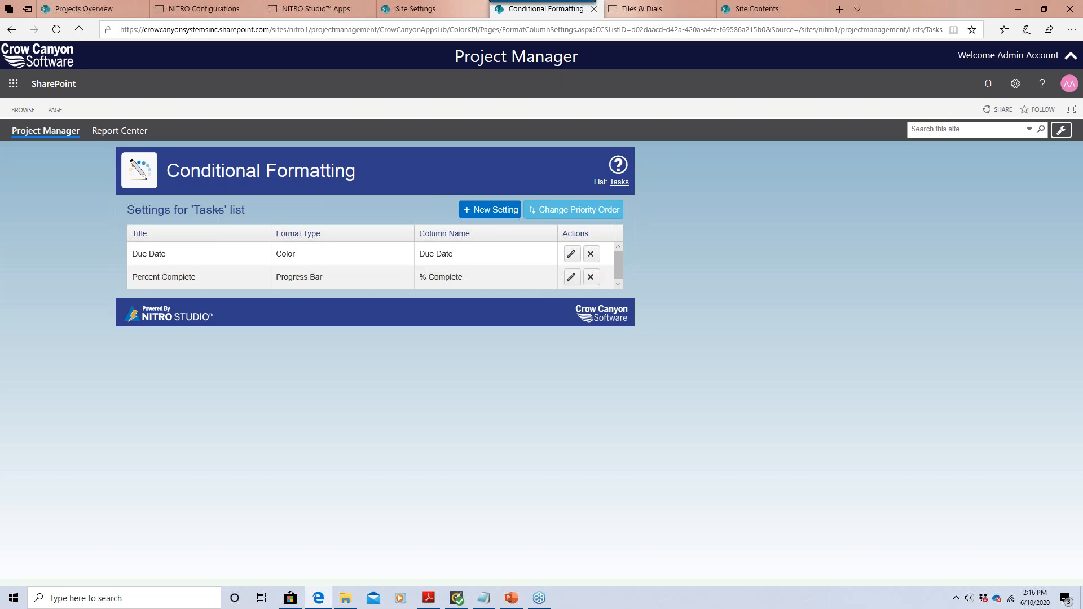
Reload Projects Overview and check the % Complete progress bars in the Open Tasks grid.
left_click(85, 9)
left_click(55, 34)
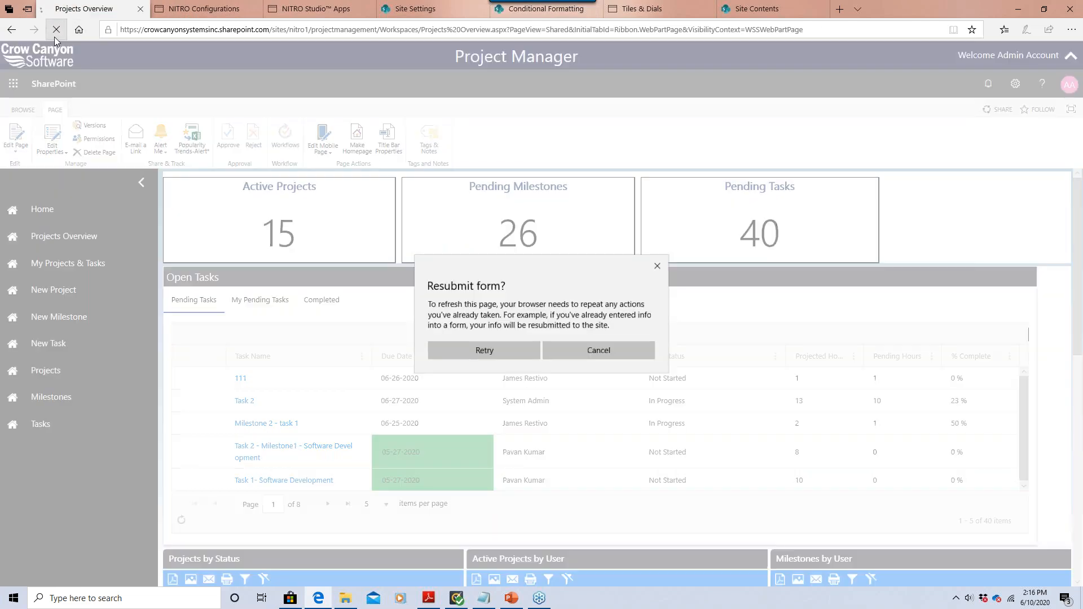
left_click(466, 346)
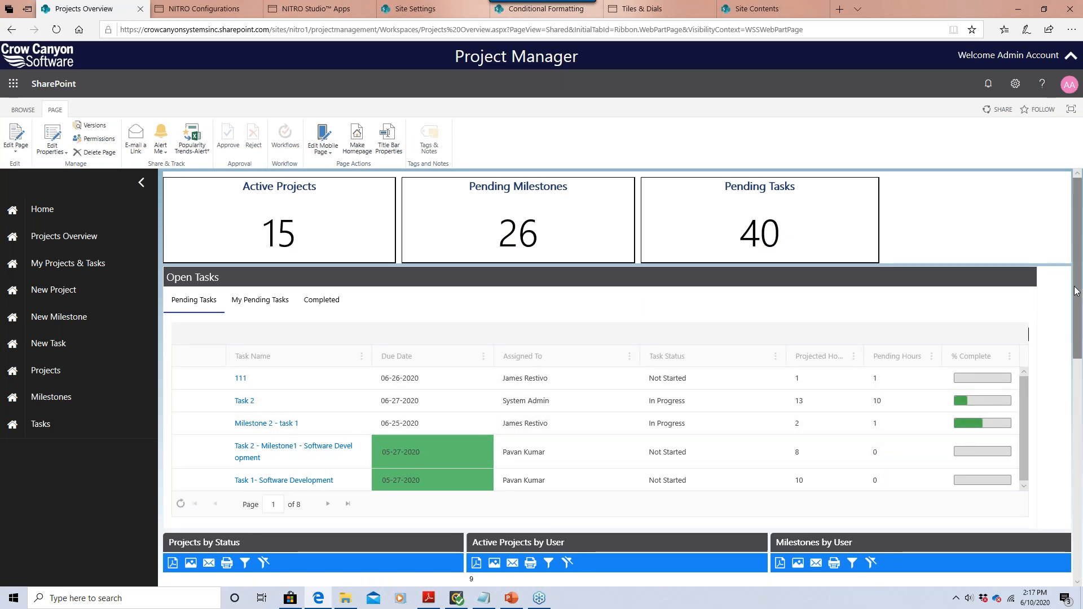
scroll(1080, 311, "down", 1)
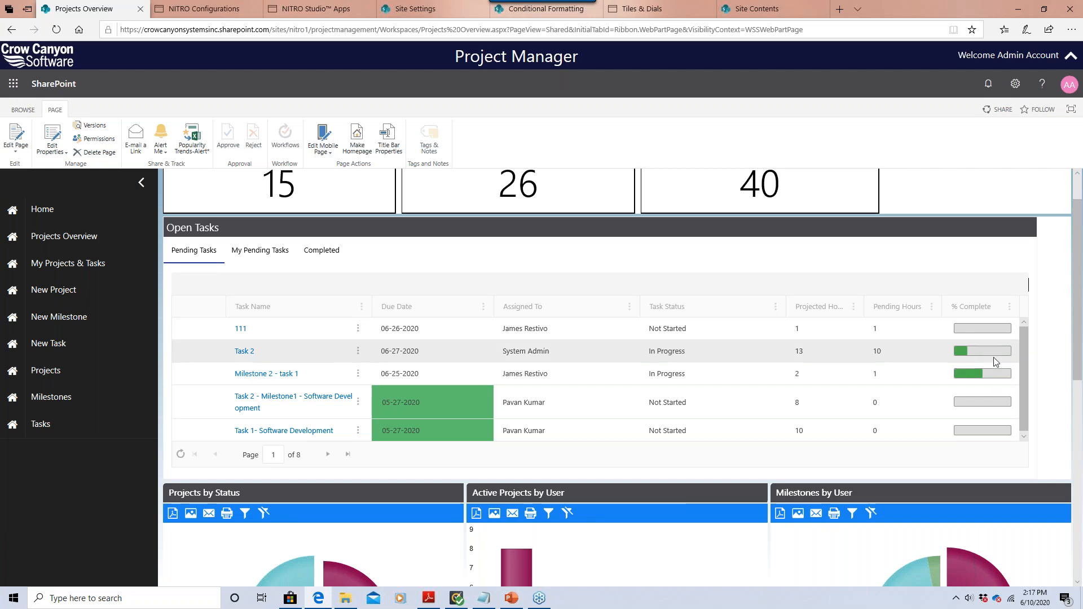
mouse_move(995, 358)
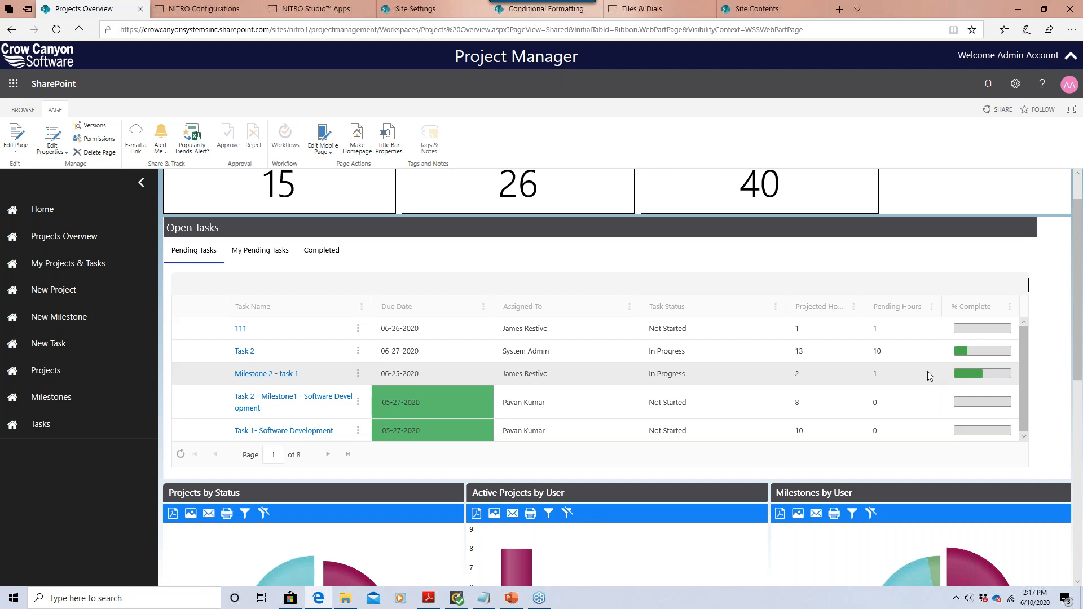
mouse_move(978, 377)
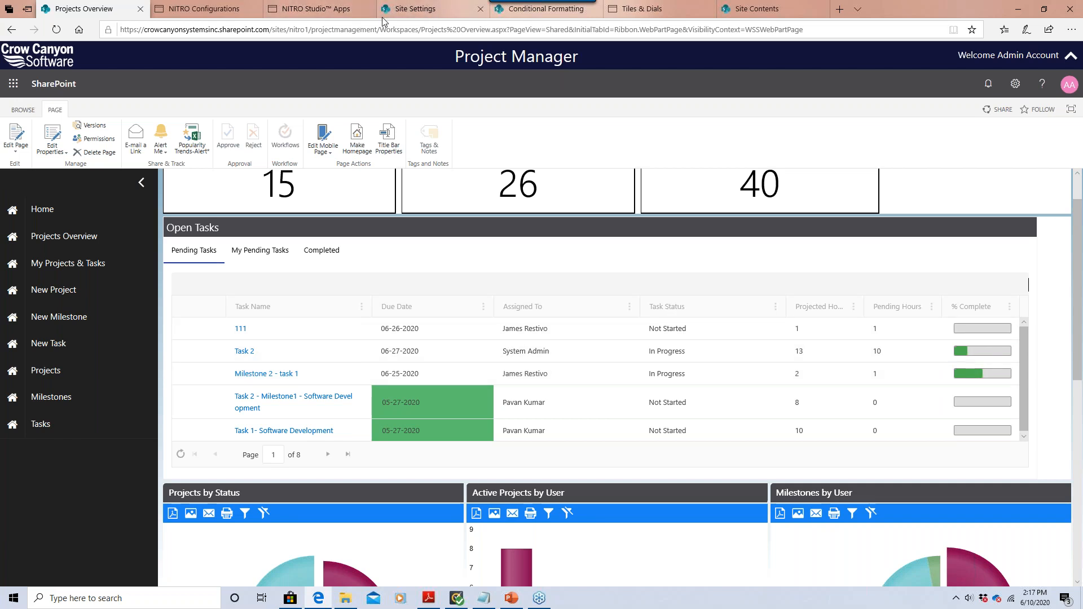
left_click(566, 9)
Create a rule titled 'Task Status' with condition Task Status equals 'In Progress'.
left_click(469, 211)
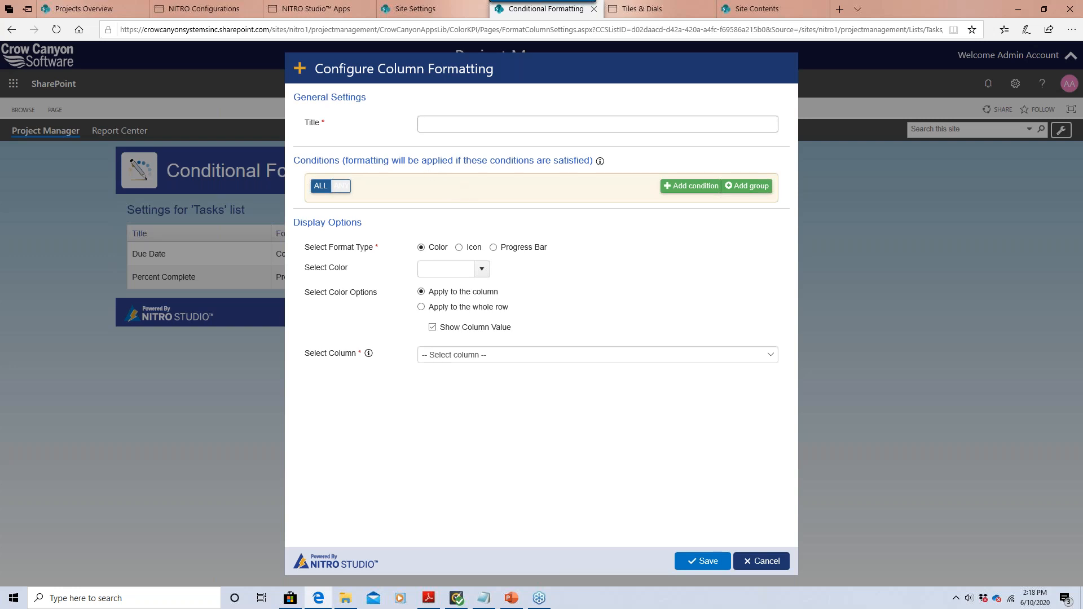
left_click(452, 123)
type("Task Status")
left_click(677, 186)
left_click(385, 210)
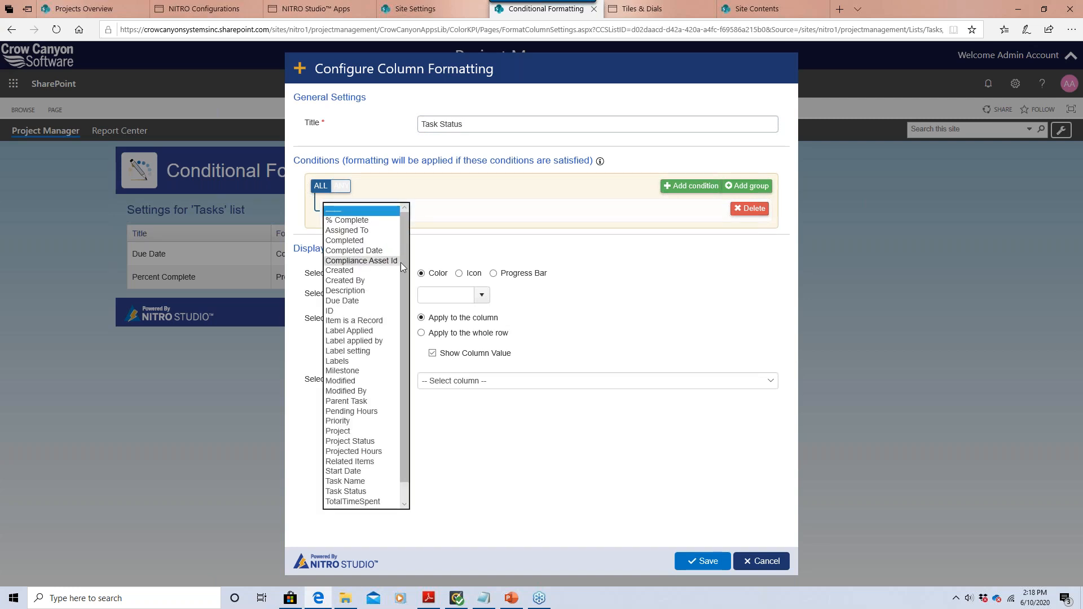
scroll(400, 263, "down", 2)
left_click(372, 472)
left_click(516, 205)
type("In Progress")
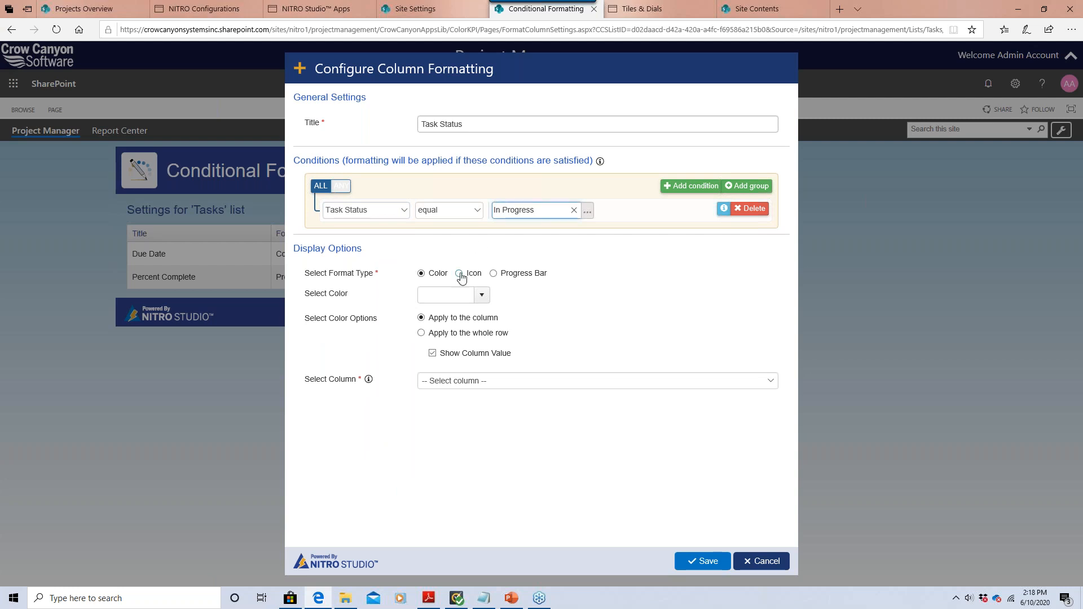
Show a green flag icon with text on the Task Status column, save, and reload the dashboard.
left_click(460, 274)
left_click(441, 295)
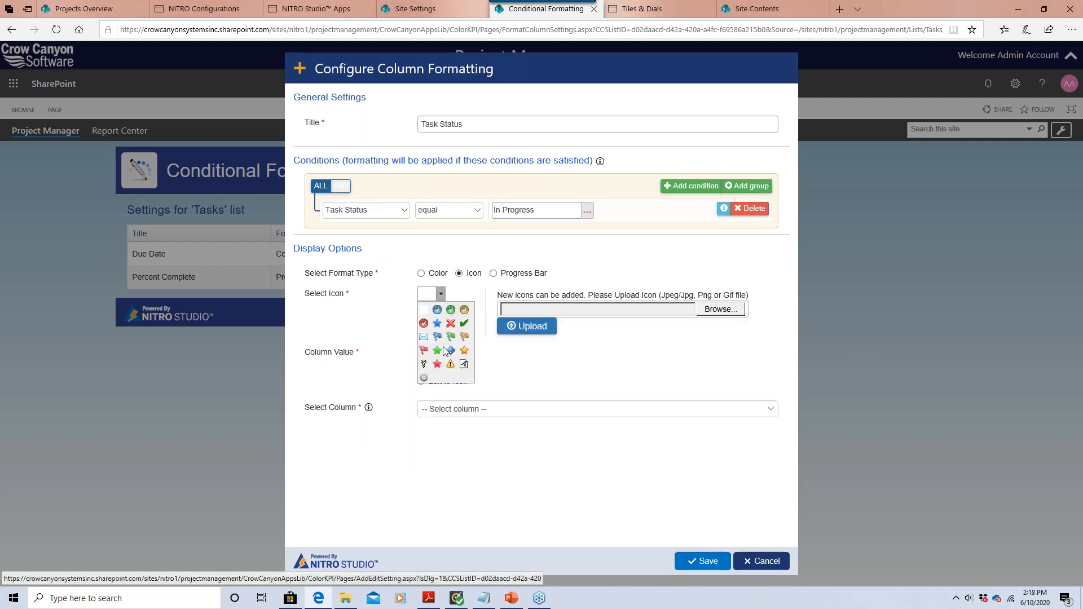
left_click(451, 338)
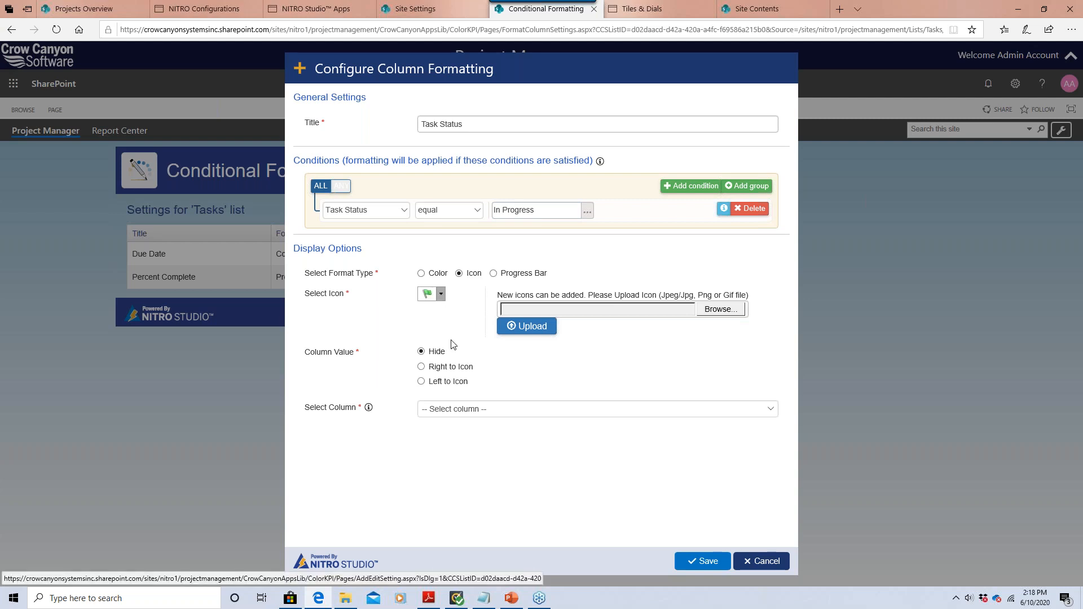
left_click(421, 366)
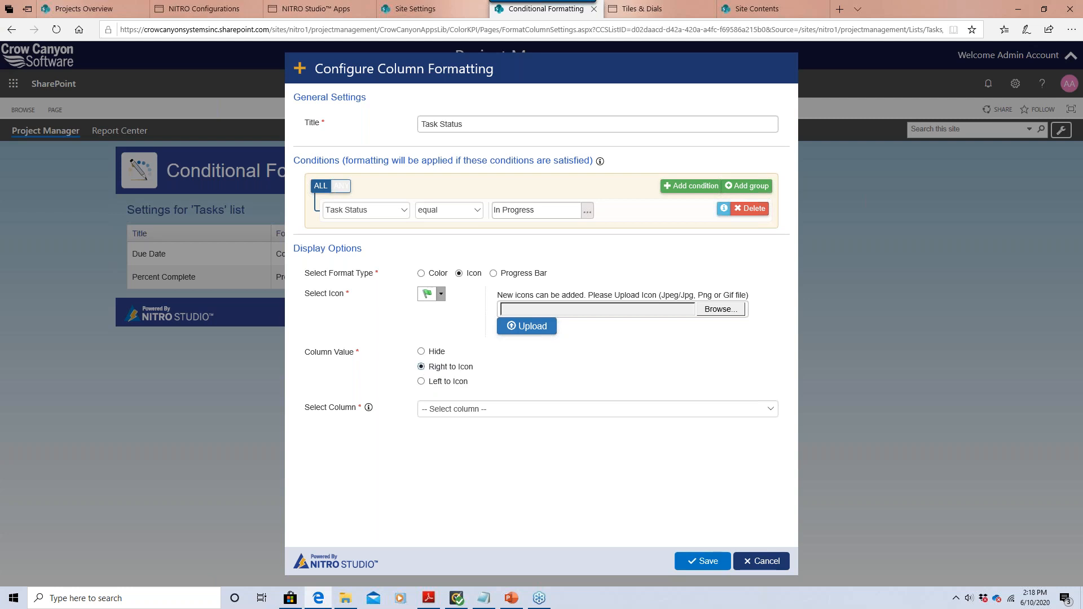
left_click(459, 405)
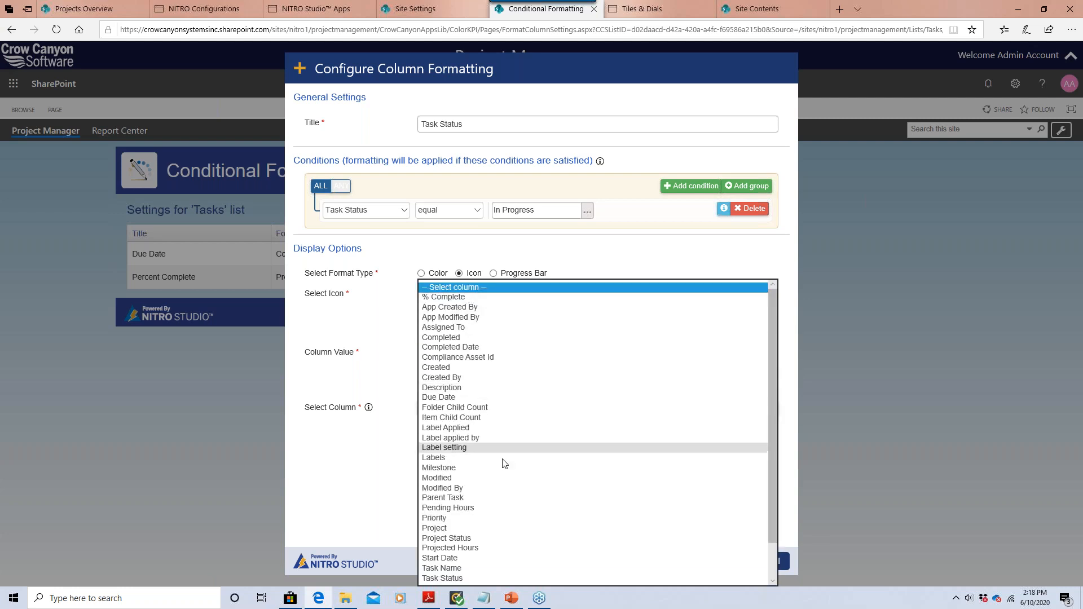
left_click(493, 577)
left_click(701, 561)
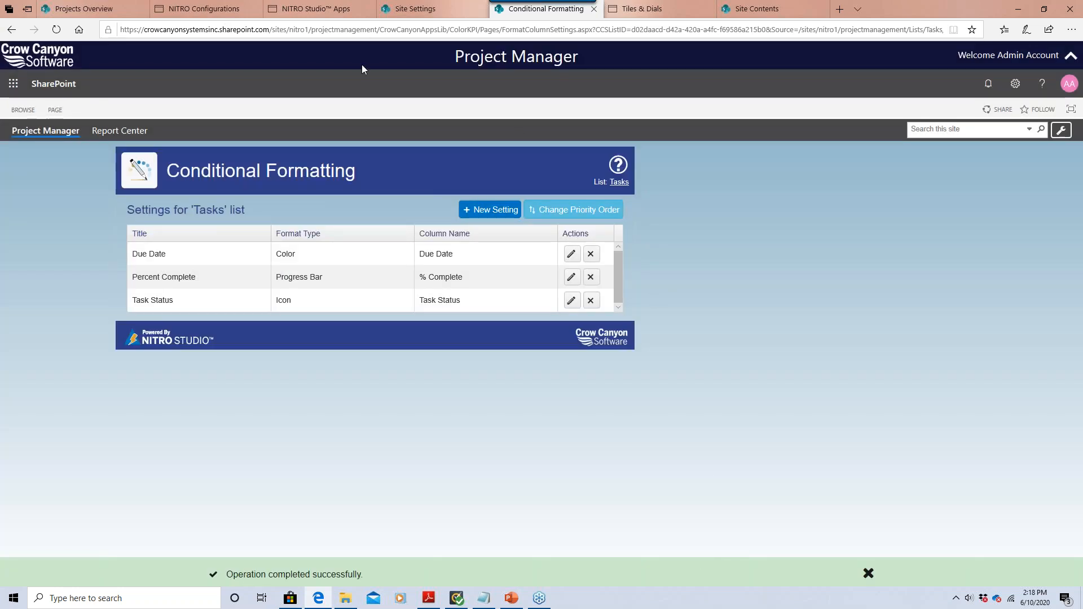
left_click(108, 10)
left_click(57, 30)
Confirm the resubmit so Projects Overview reloads with green-flagged In Progress tasks.
left_click(478, 355)
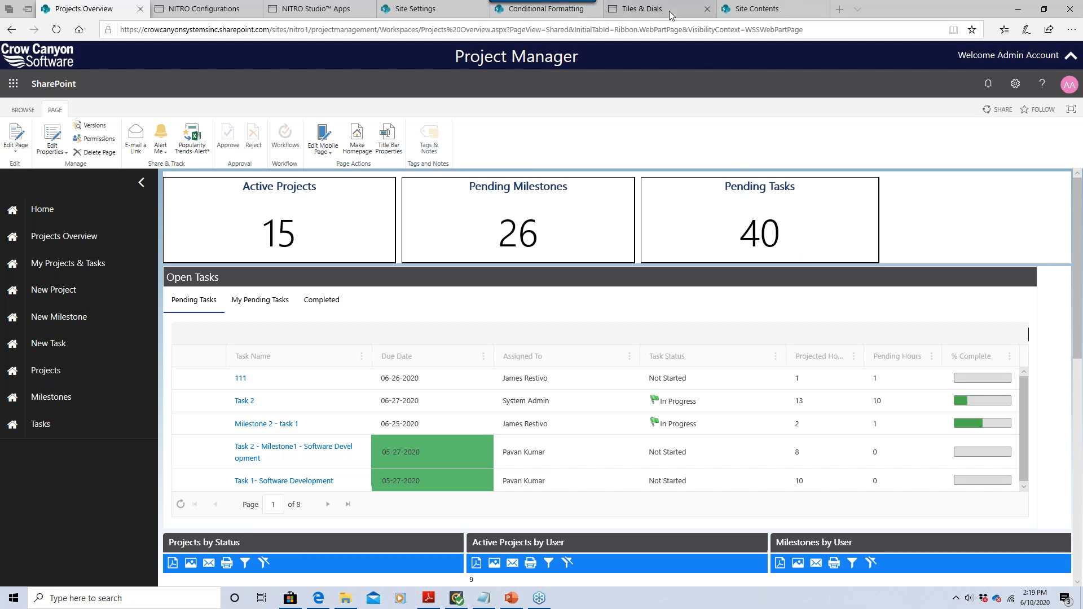
mouse_move(669, 12)
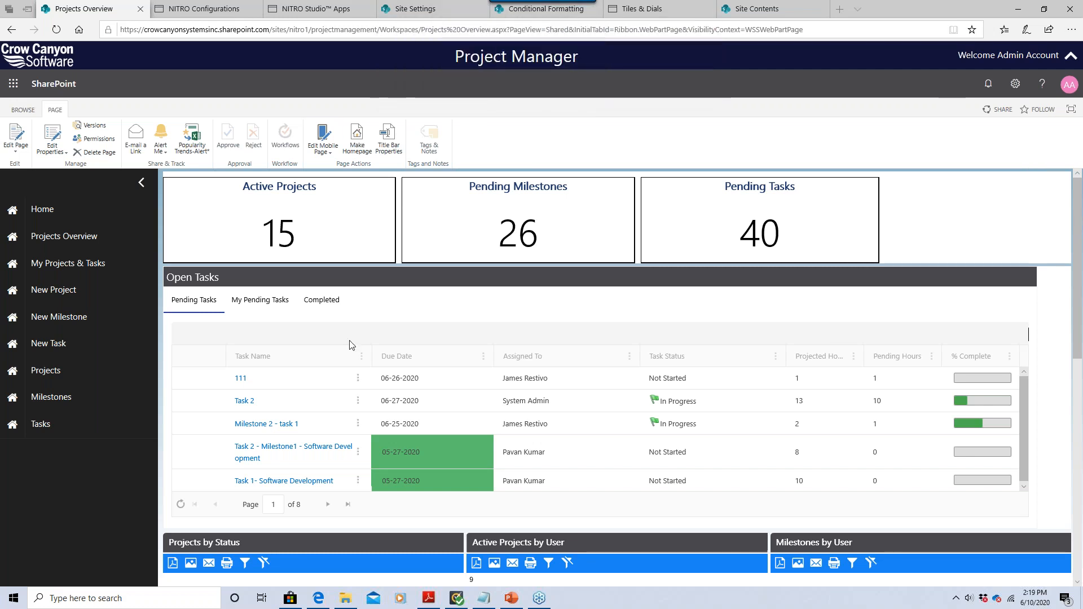
Open the HomepageTiles group under Tiles & Dials, comparing it with the dashboard tiles.
left_click(630, 15)
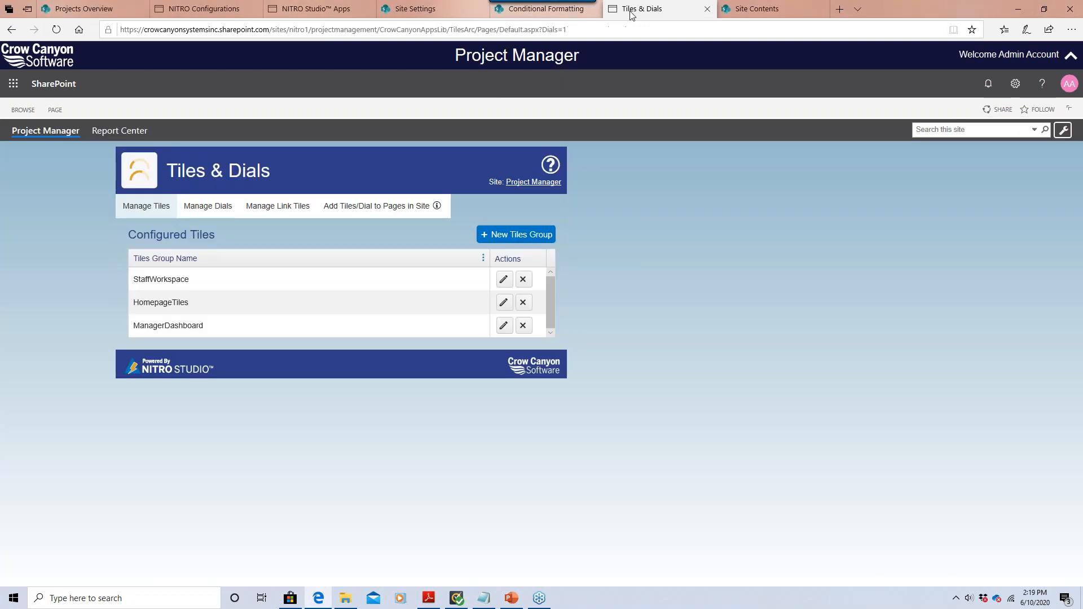
left_click(323, 17)
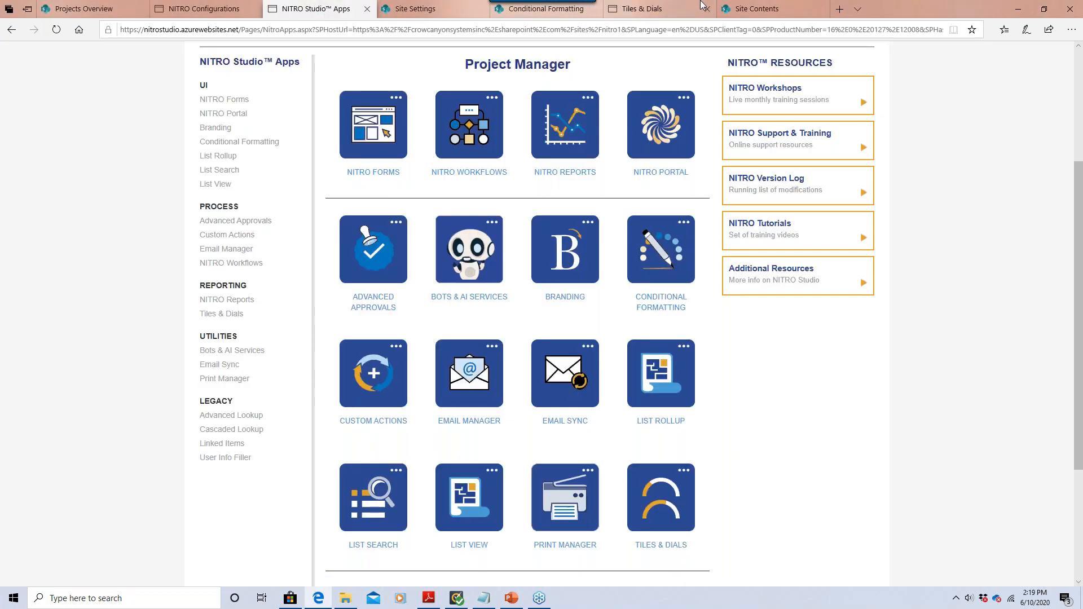
left_click(642, 8)
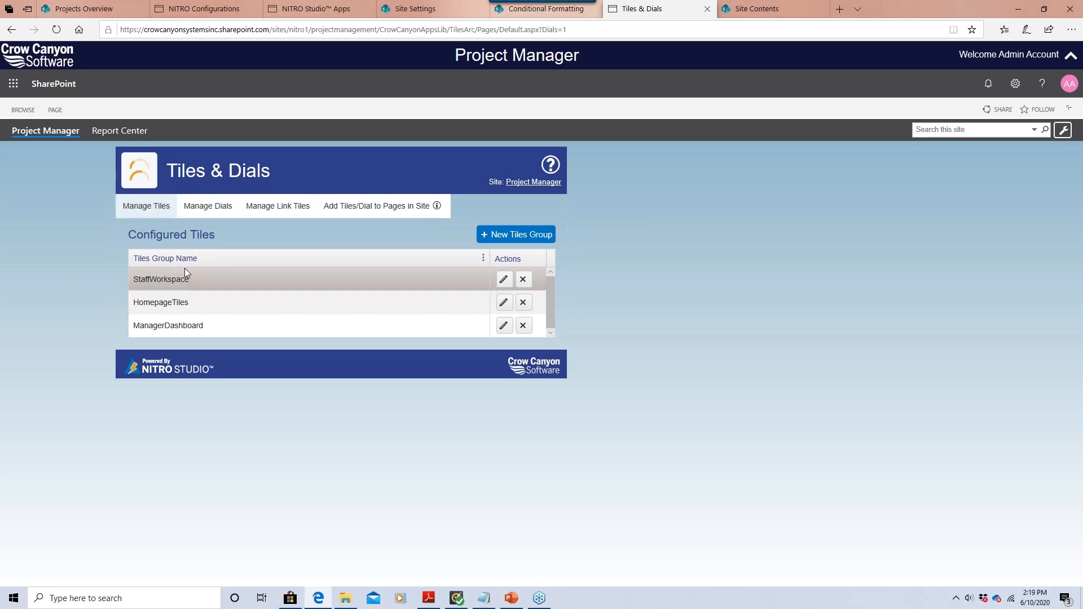
left_click(506, 305)
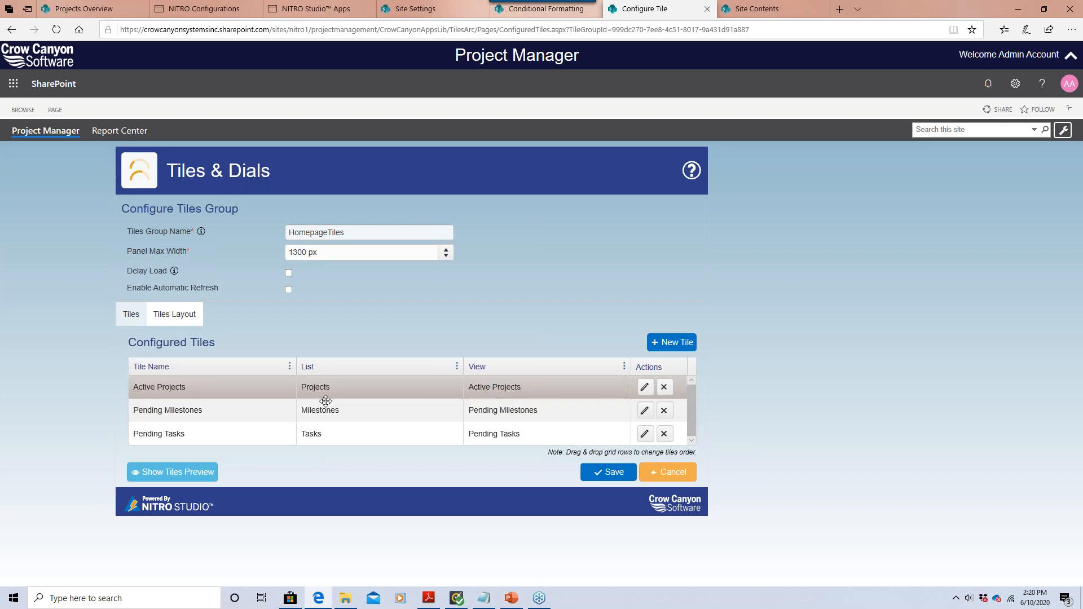
left_click(83, 8)
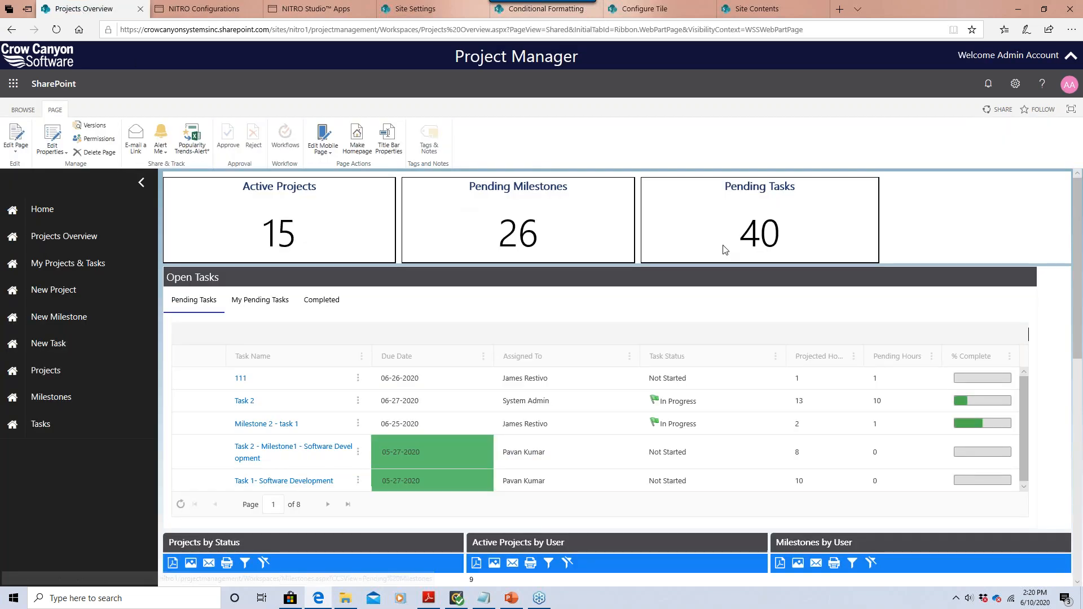
left_click(668, 11)
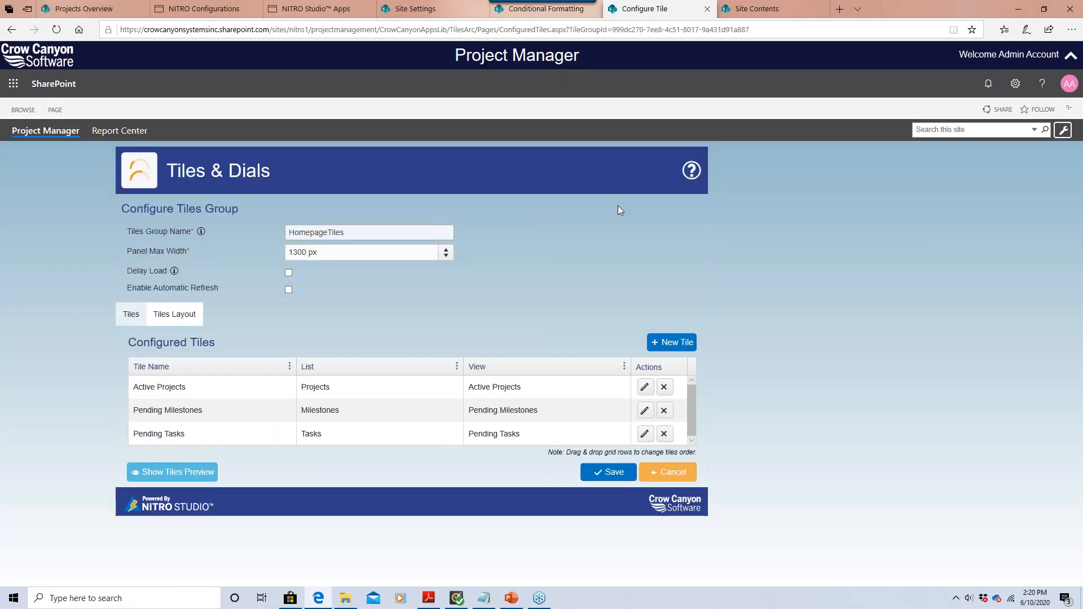
Inspect the Active Projects tile's site and header navigation URL, cancel, and view its count of 15.
left_click(644, 388)
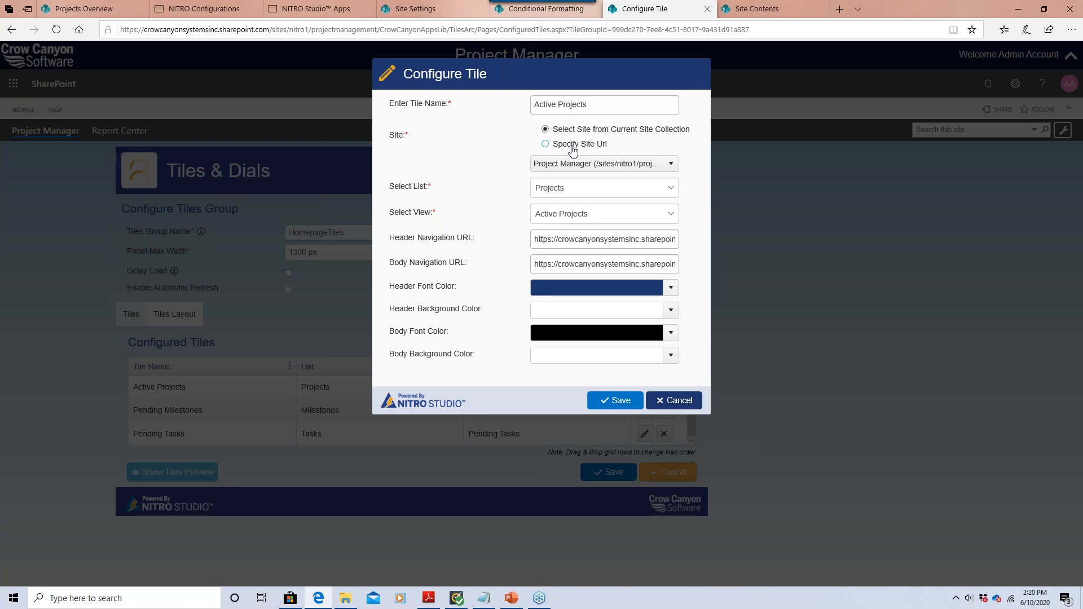
left_click(609, 168)
left_click(528, 194)
left_click(570, 237)
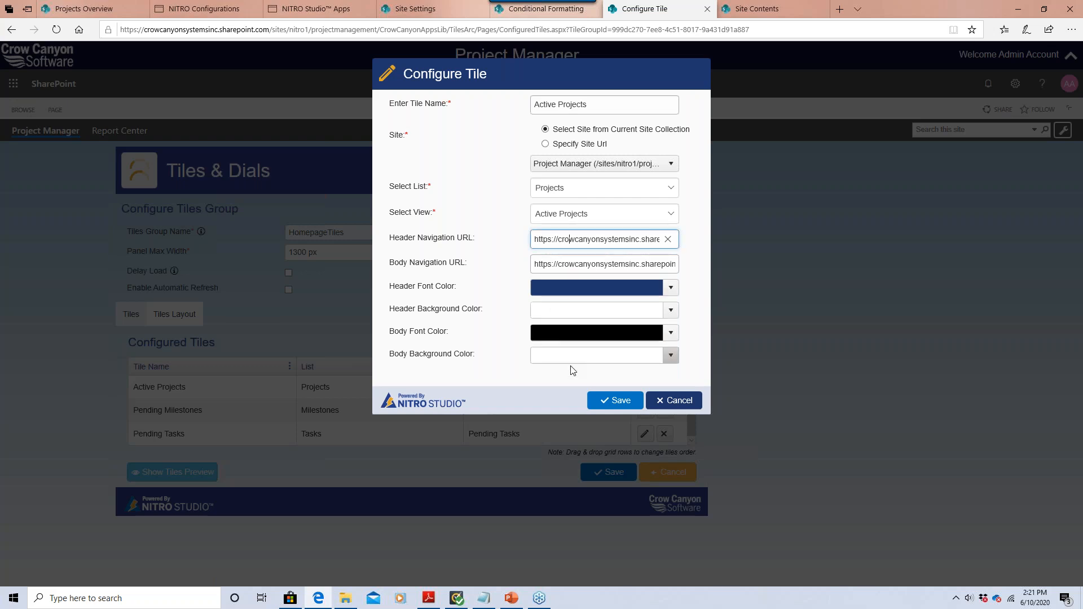
left_click(667, 404)
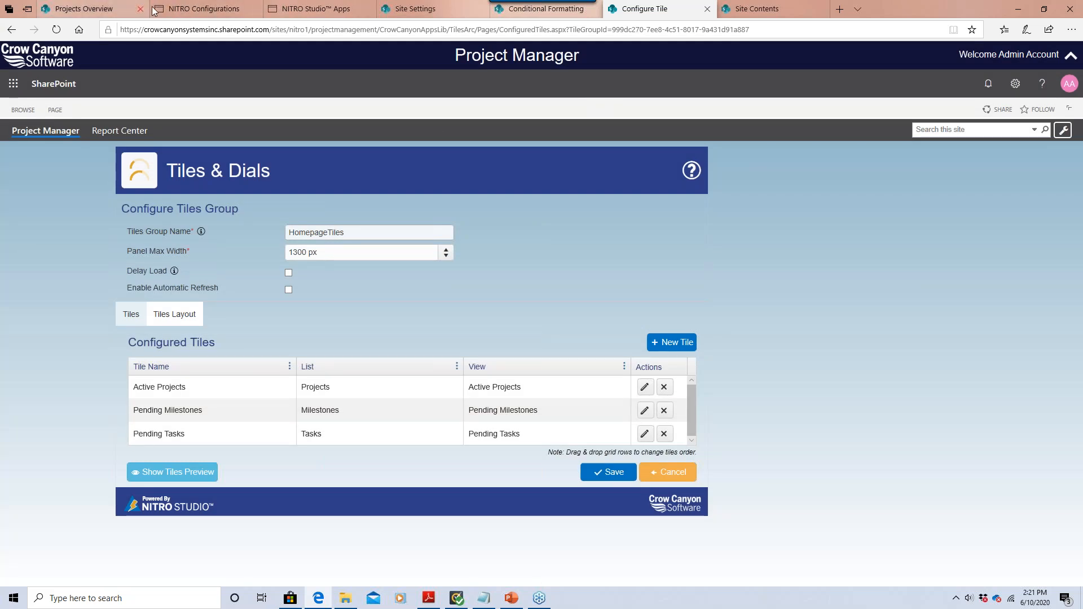
left_click(112, 11)
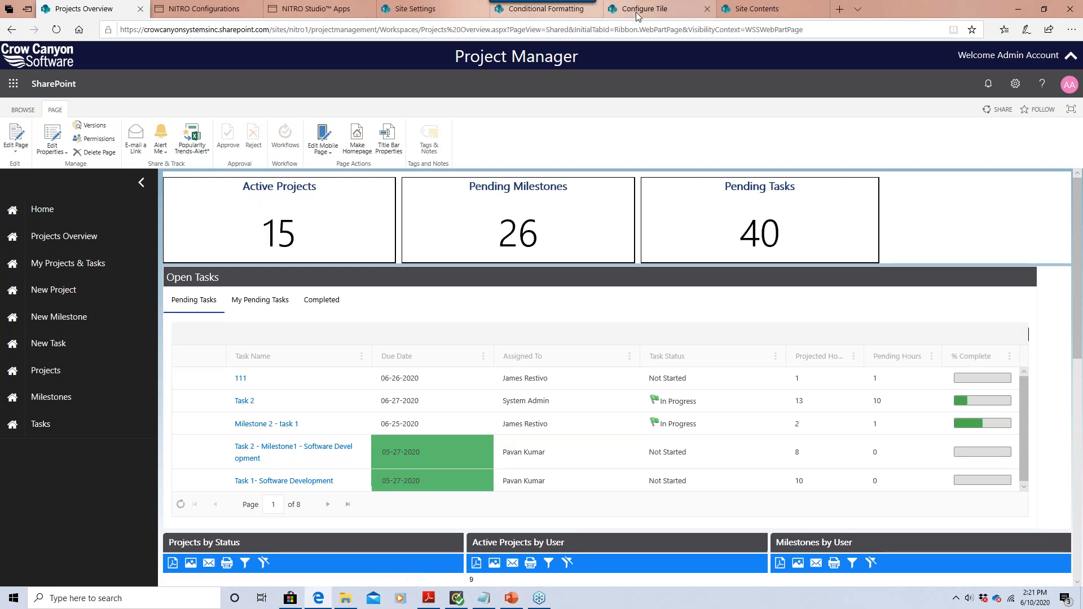
Copy the Active Projects tile's header font colour #1e376d into the Notepad notes.
left_click(654, 9)
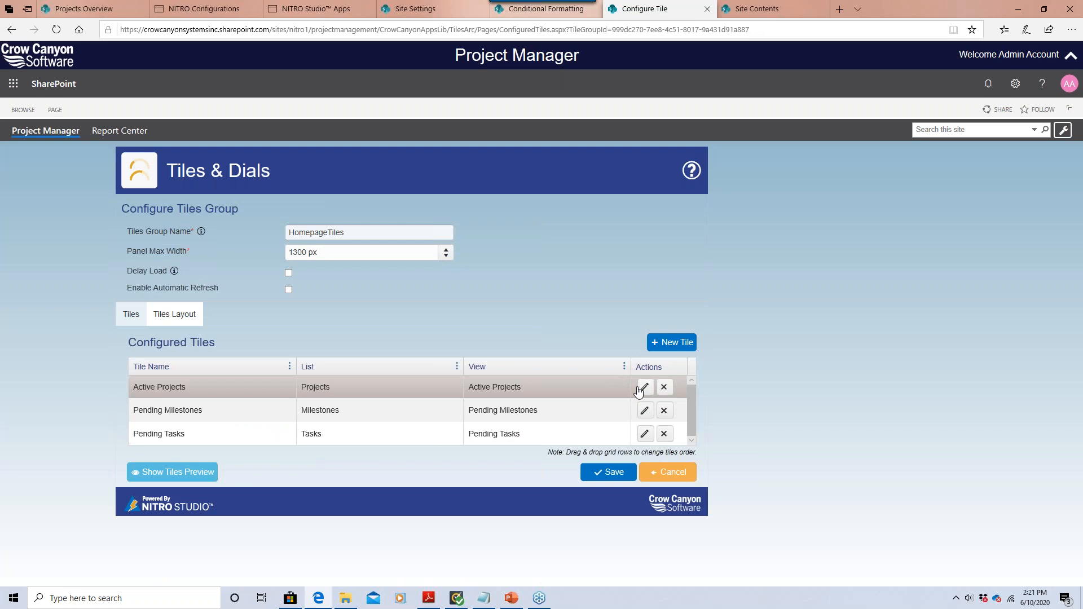
left_click(642, 389)
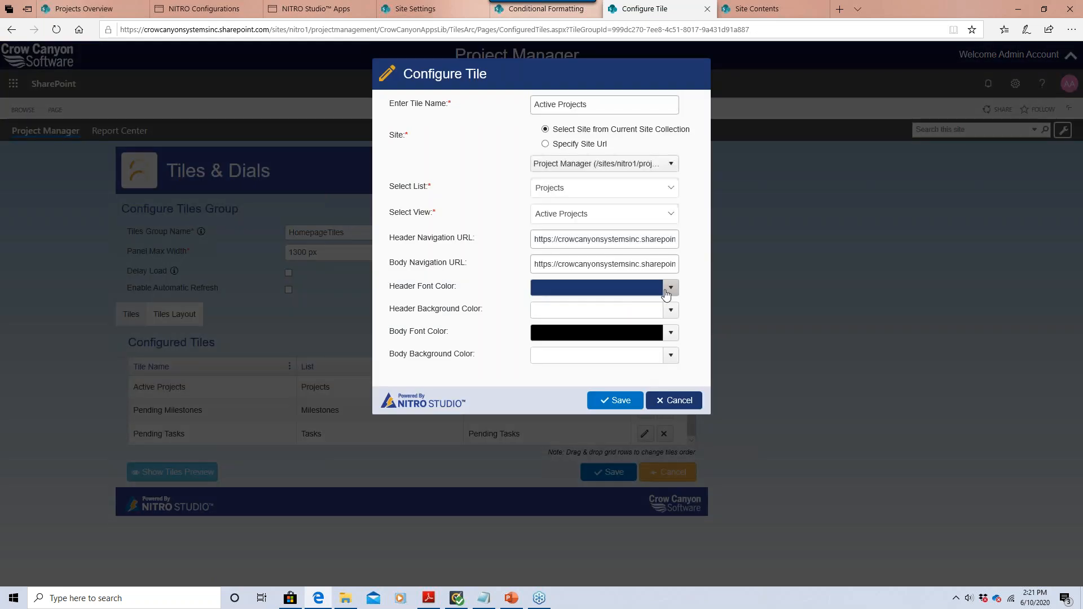
left_click(670, 288)
left_click_drag(615, 309, 521, 296)
key("ctrl+c")
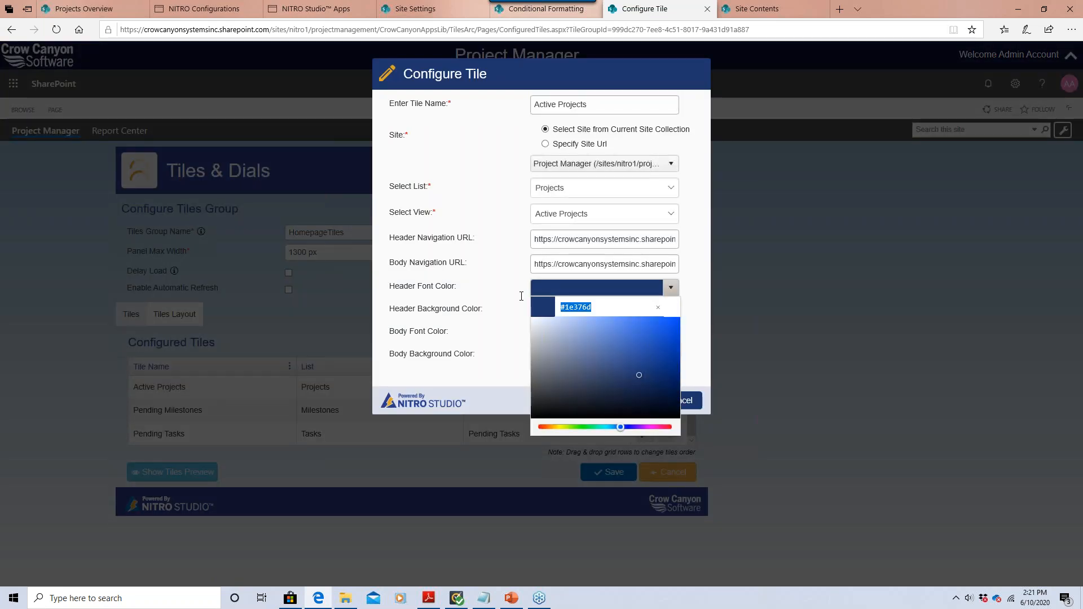
left_click(484, 598)
left_click(553, 188)
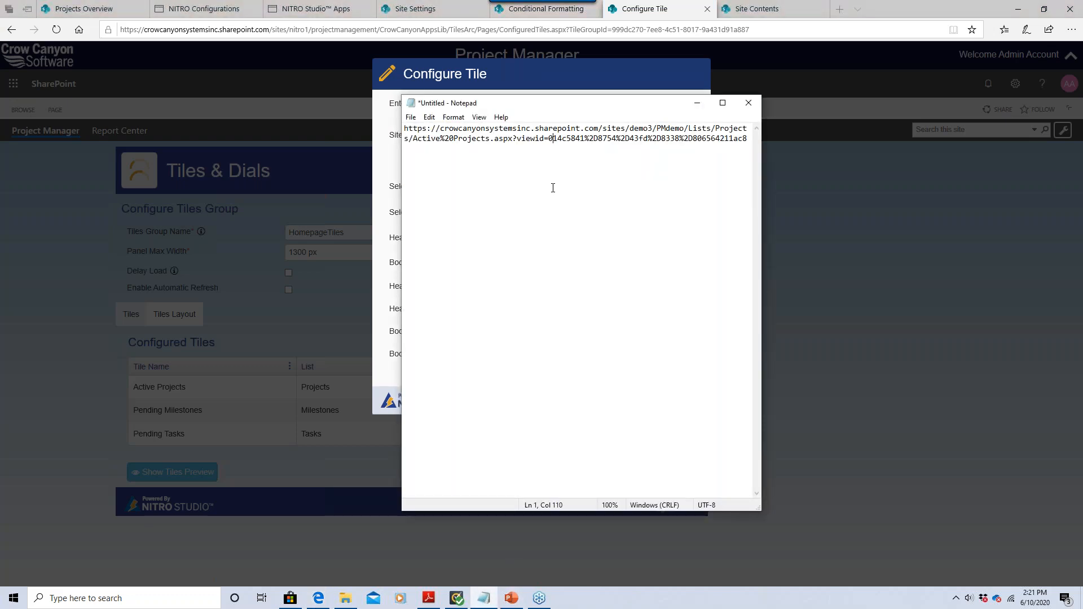
left_click(750, 139)
key("Return")
key("Return")
key("ctrl+v")
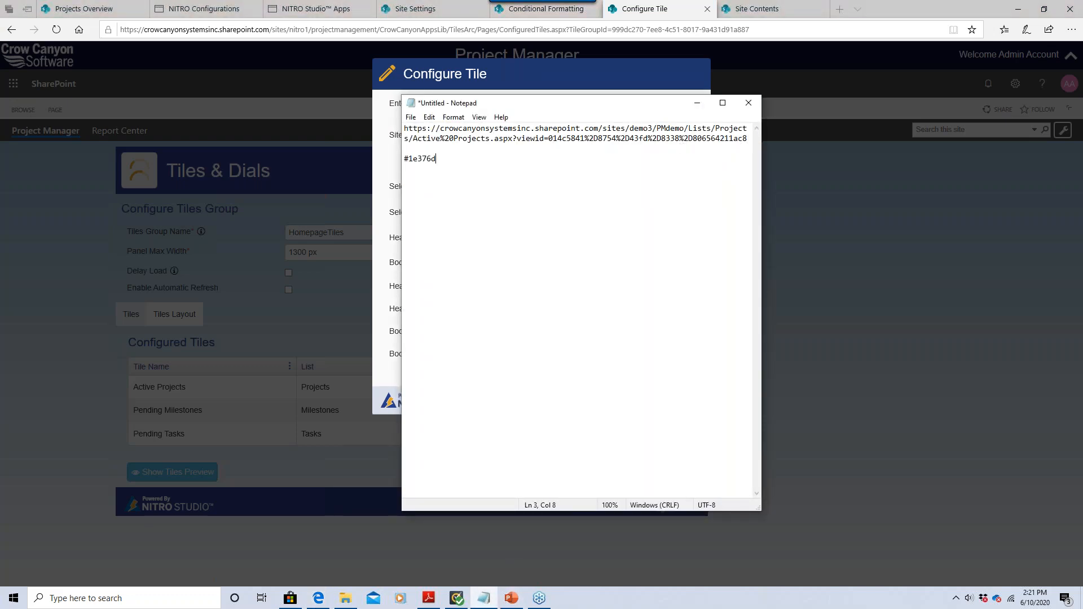
left_click(697, 106)
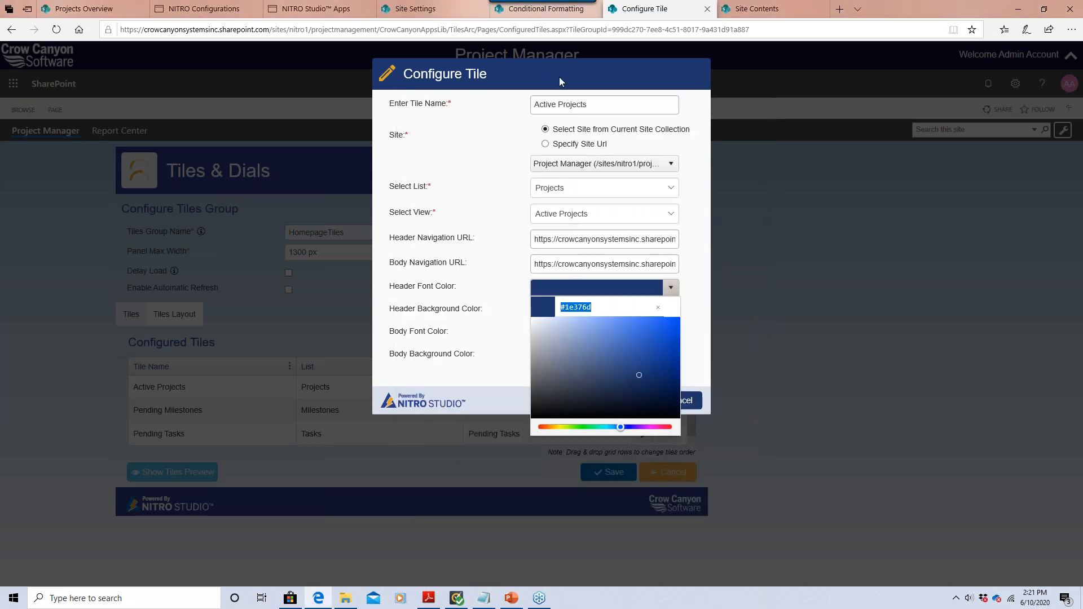
Set the header background to light pink, then save the tile and the HomepageTiles group.
left_click(498, 278)
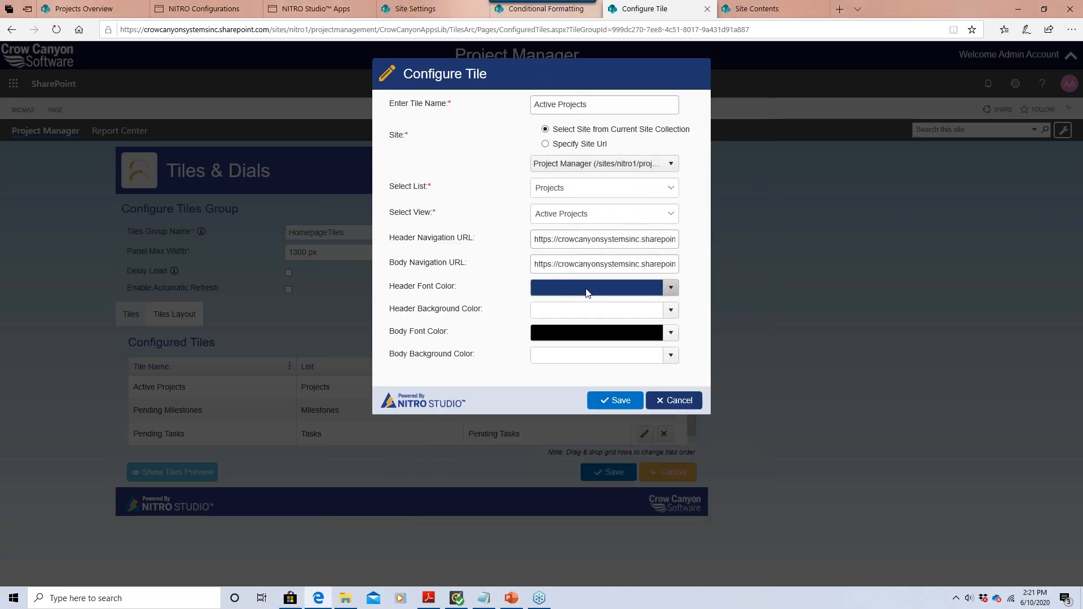
left_click(669, 289)
left_click(670, 287)
left_click(671, 317)
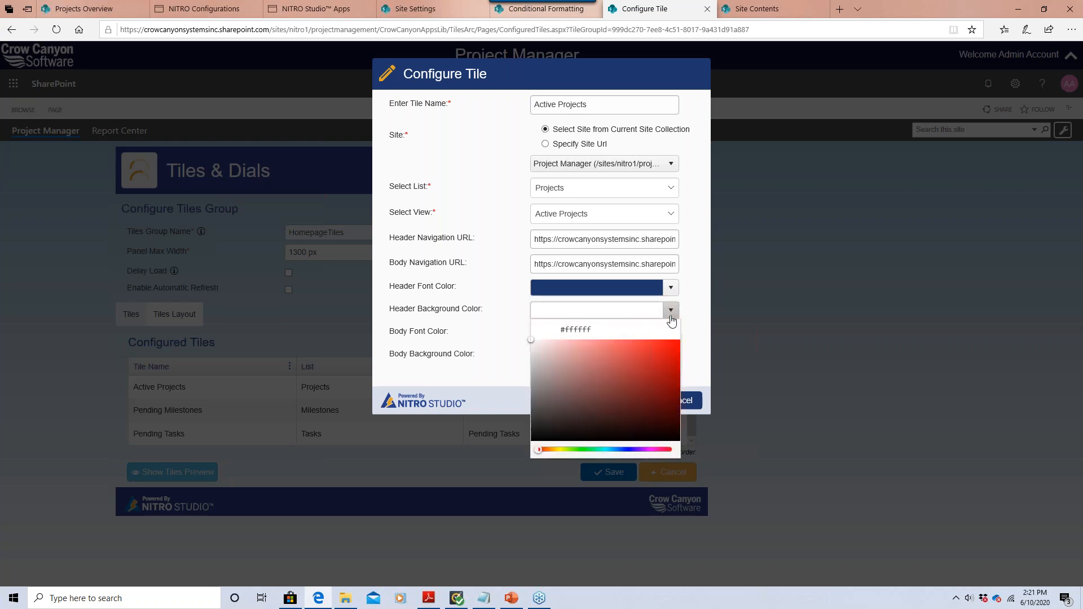
left_click(602, 342)
left_click(587, 345)
left_click(582, 344)
left_click(509, 327)
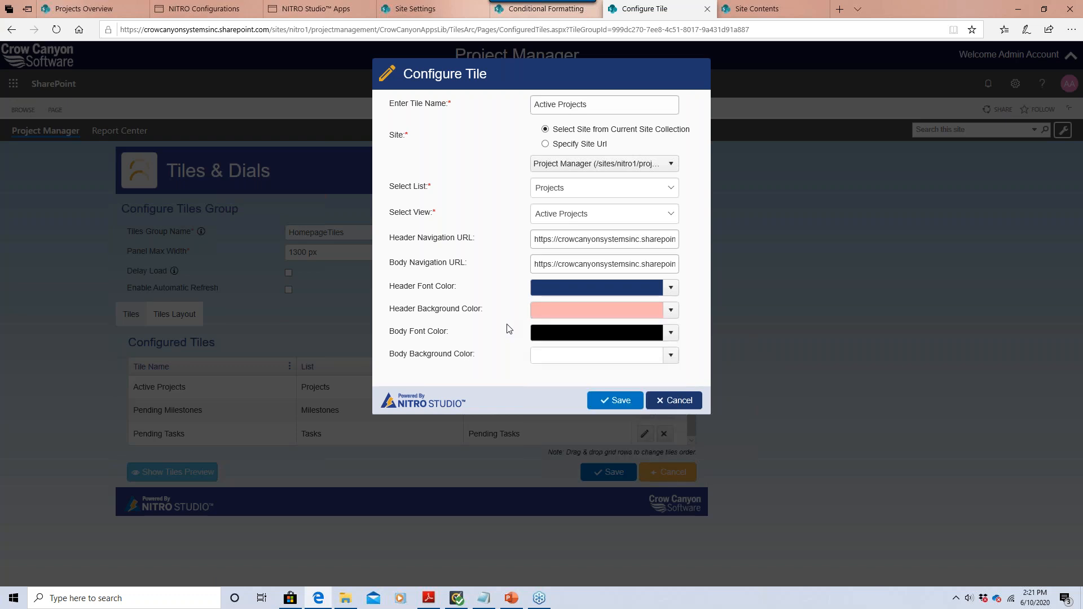
left_click(602, 400)
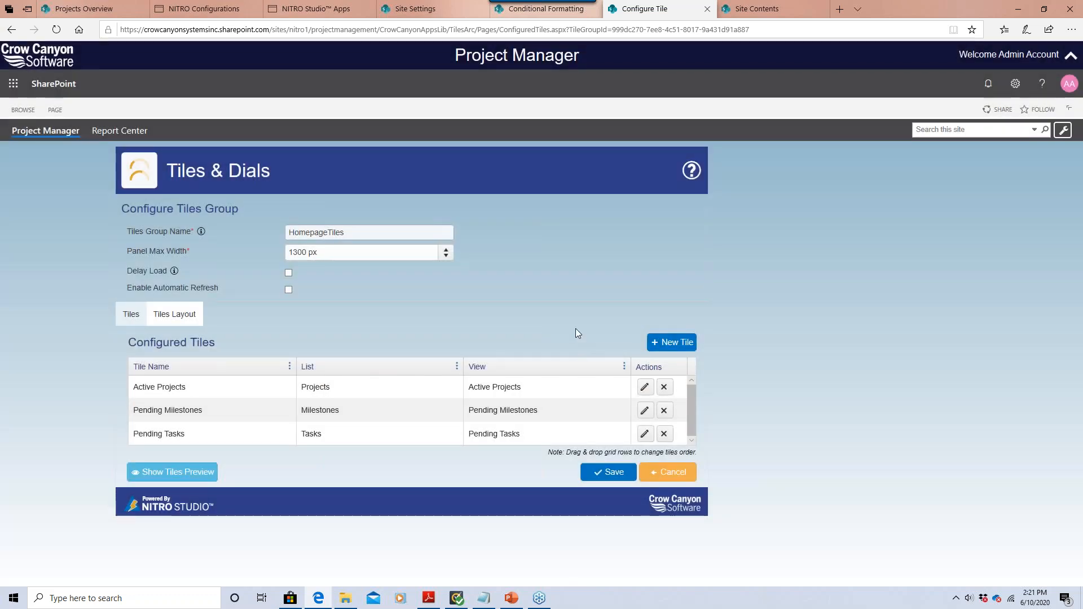
left_click(605, 473)
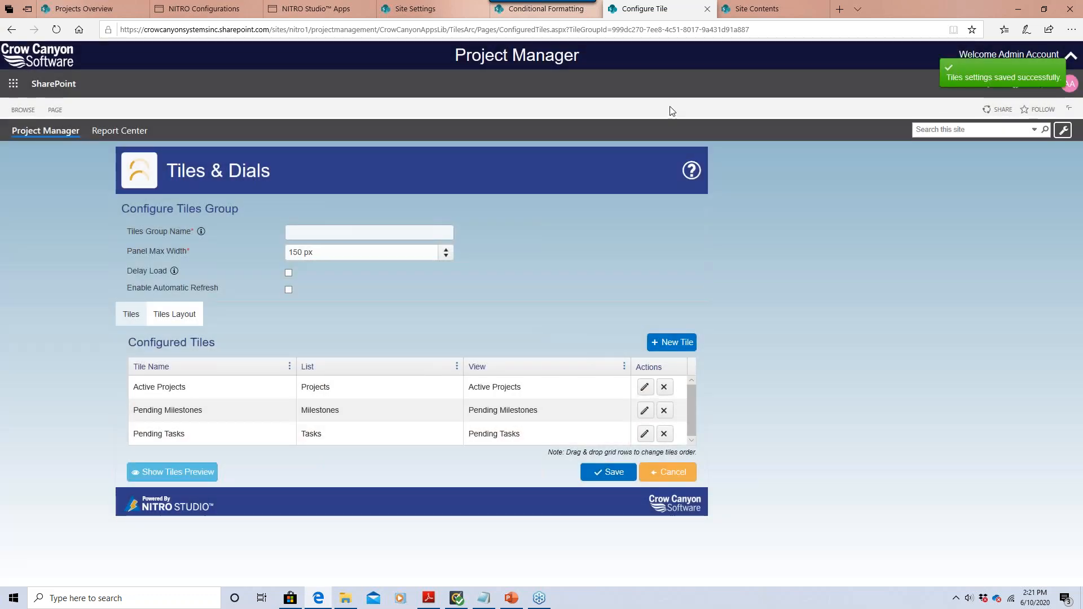
Refresh Projects Overview with Retry to see the pink header, then return to Tiles & Dials.
left_click(85, 8)
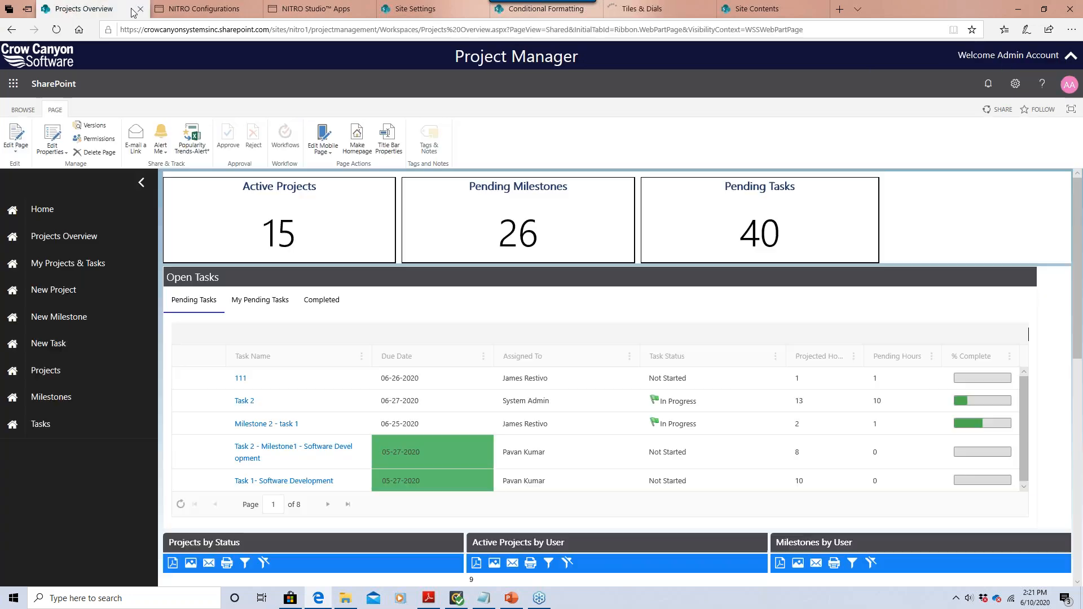
left_click(56, 29)
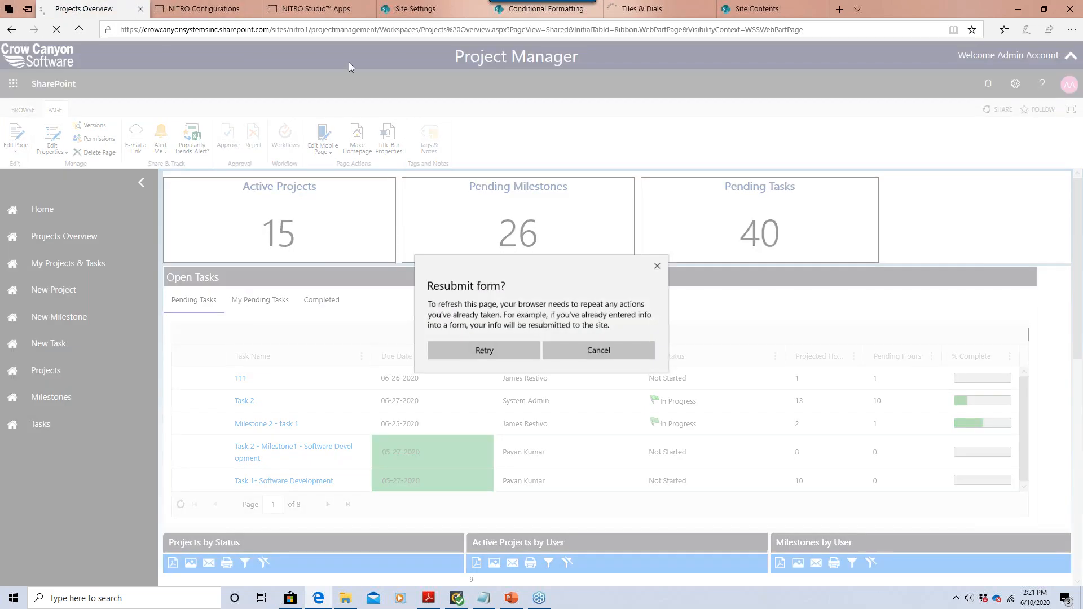
left_click(473, 350)
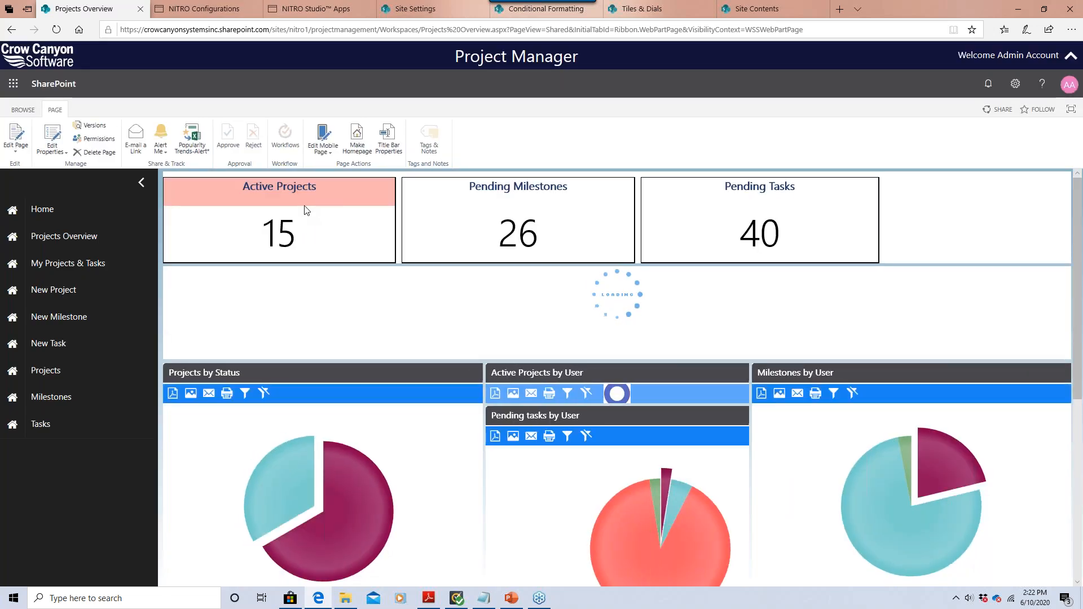
left_click(640, 13)
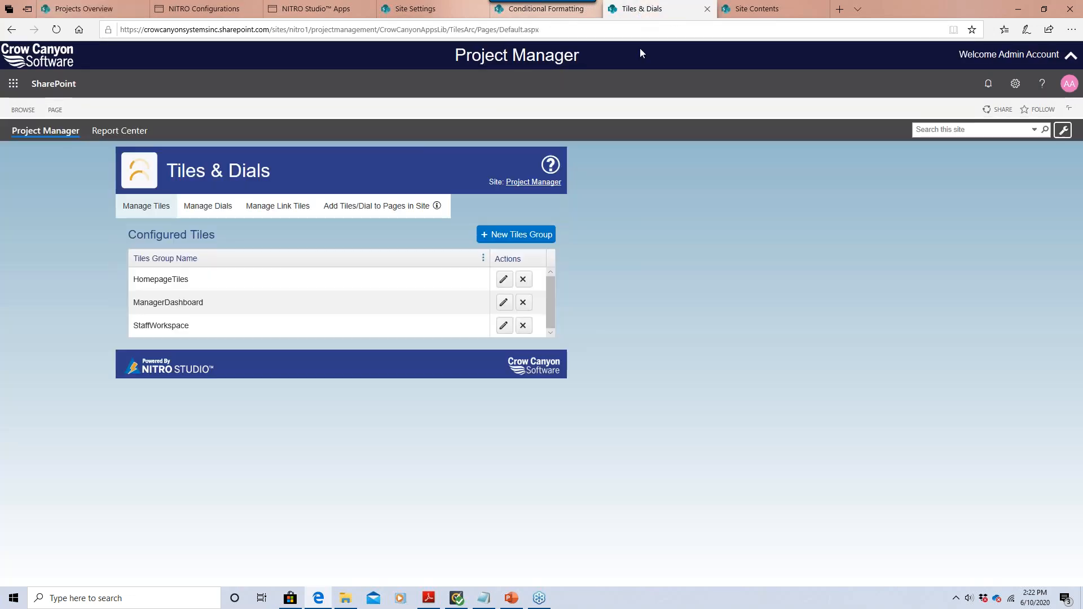
Copy the pink code #f9b2b2 from the Active Projects tile's Header Background Color.
left_click(504, 279)
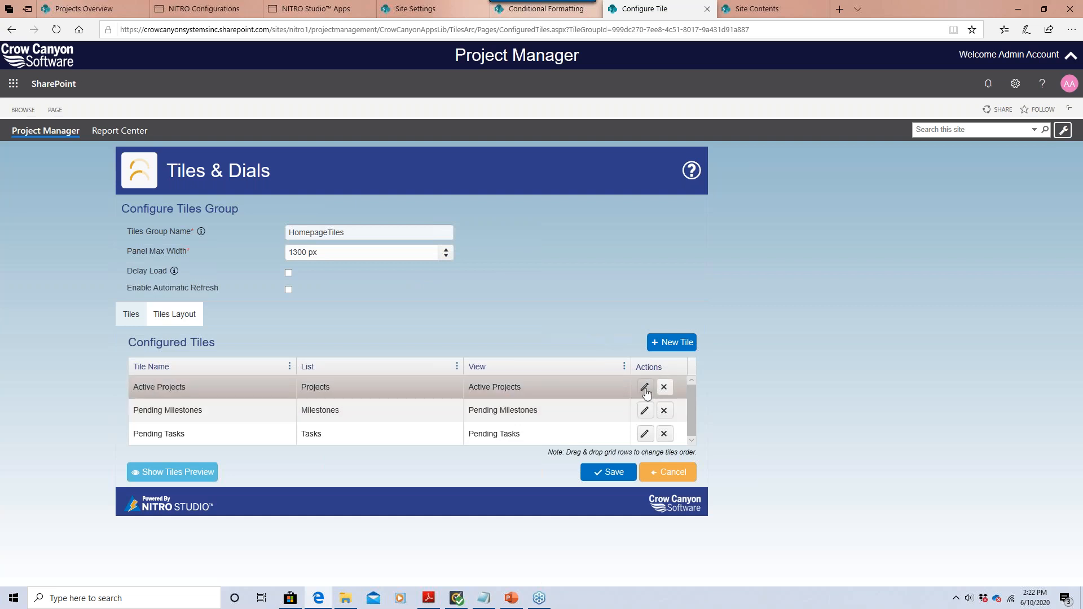
left_click(645, 388)
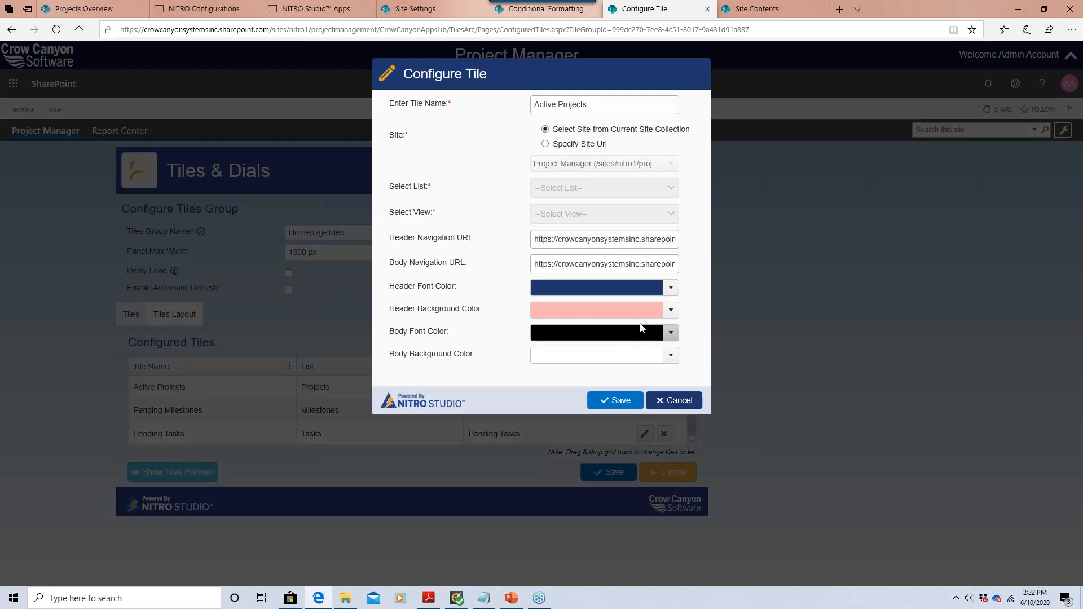
left_click(631, 310)
left_click(600, 327)
key("ctrl+c")
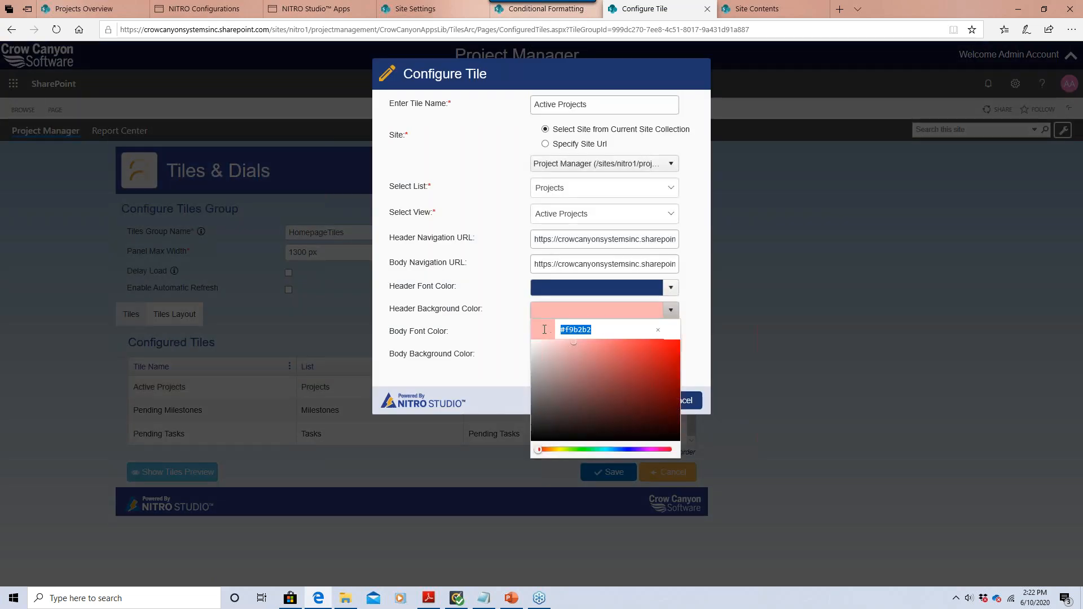
Paste #f9b2b2 into Body Background Color and save the tile settings.
left_click(494, 359)
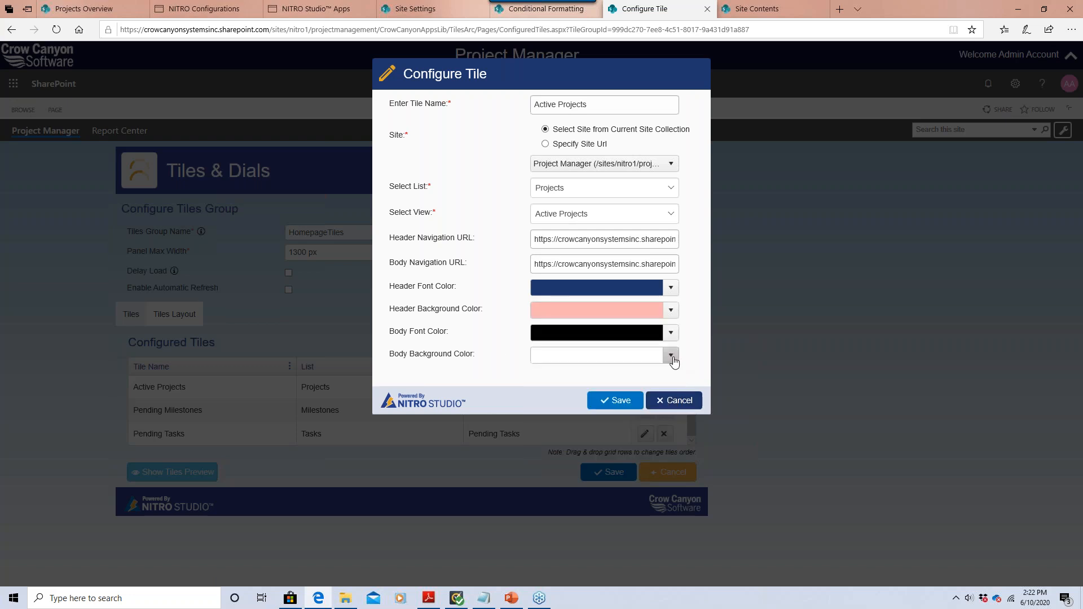
left_click(669, 356)
left_click(611, 371)
key("ctrl+v")
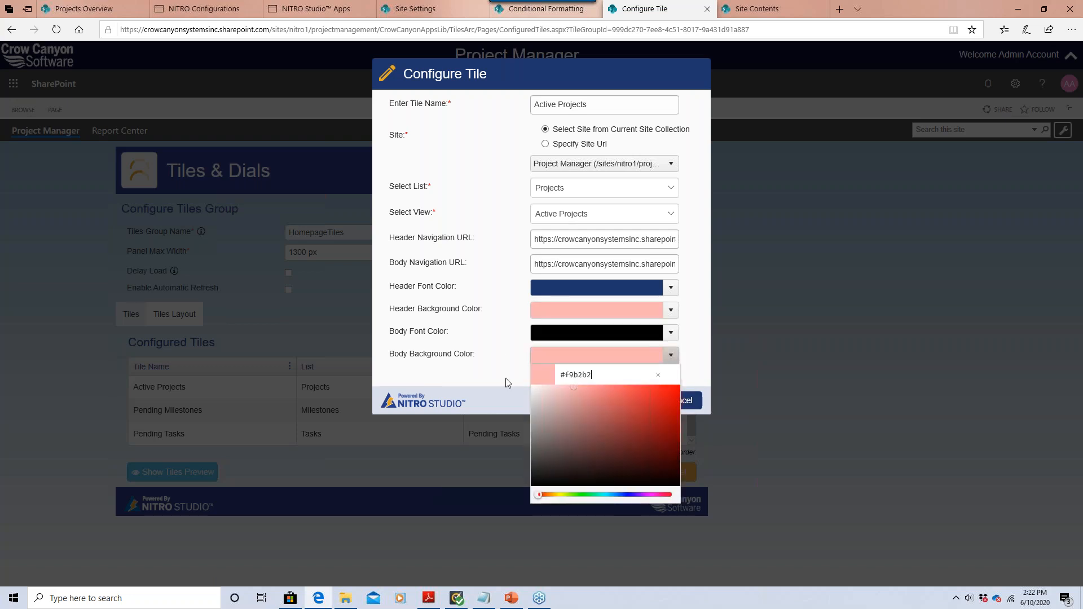
left_click(488, 381)
left_click(619, 400)
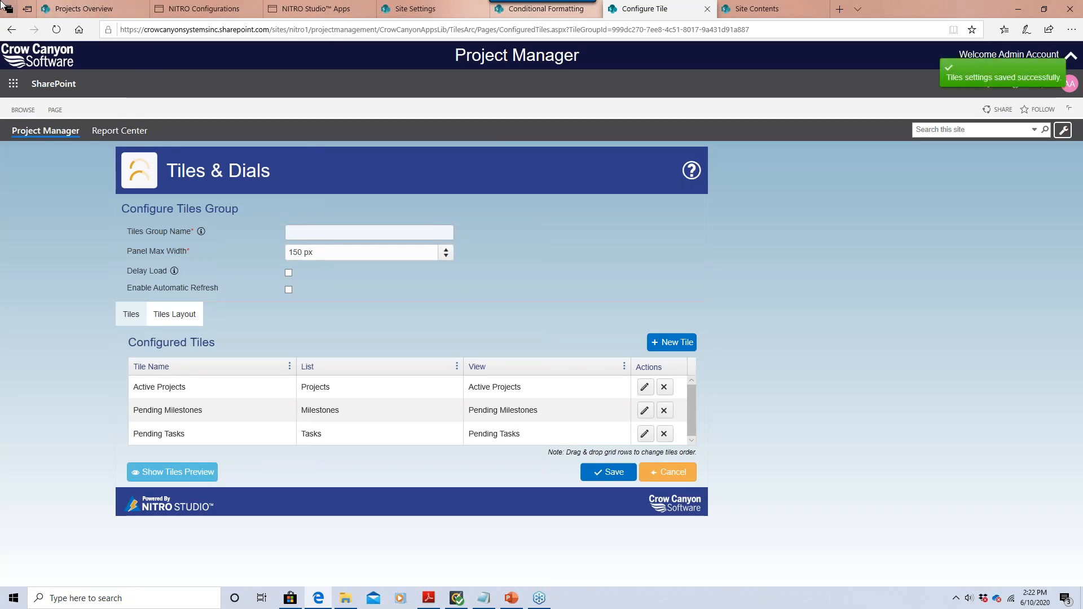
left_click(48, 8)
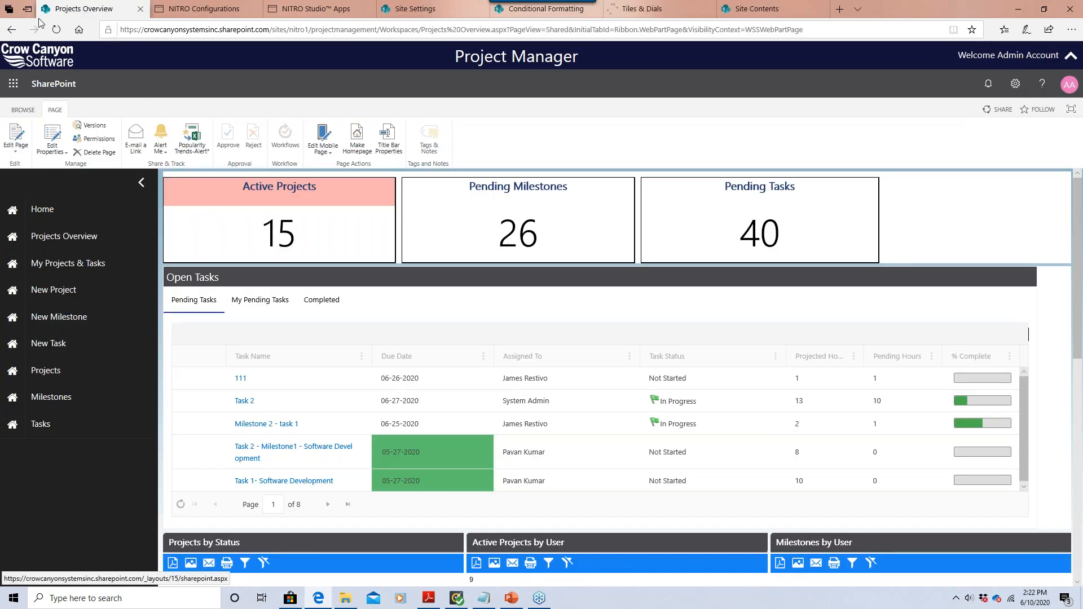
Refresh Projects Overview and choose Retry so the Active Projects tile shows all pink.
left_click(51, 32)
left_click(495, 347)
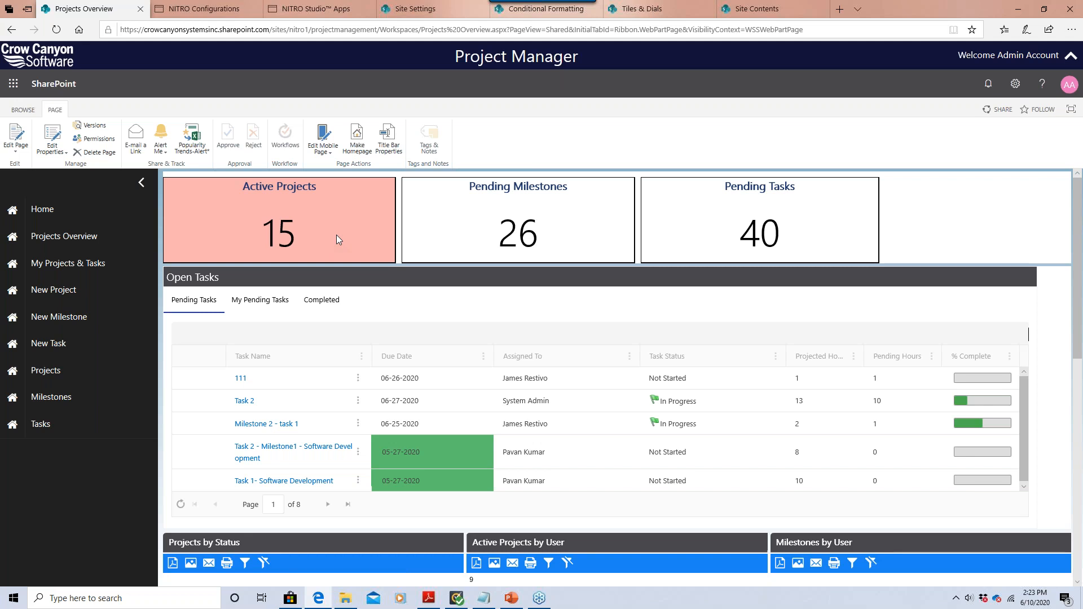
Set the Active Projects tile's header background to white (fff) in HomepageTiles.
left_click(641, 12)
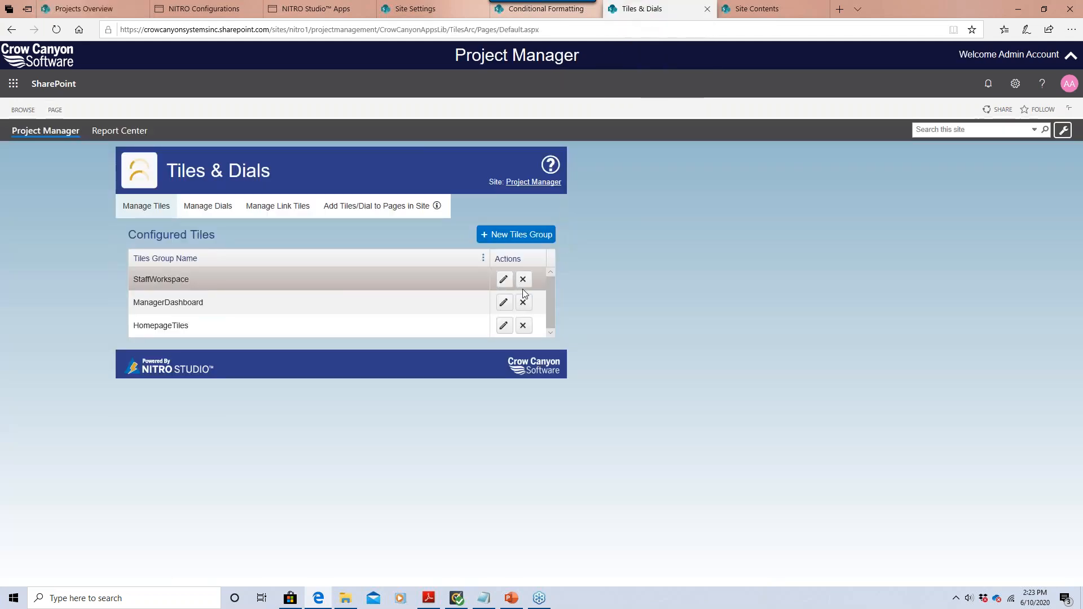
left_click(505, 281)
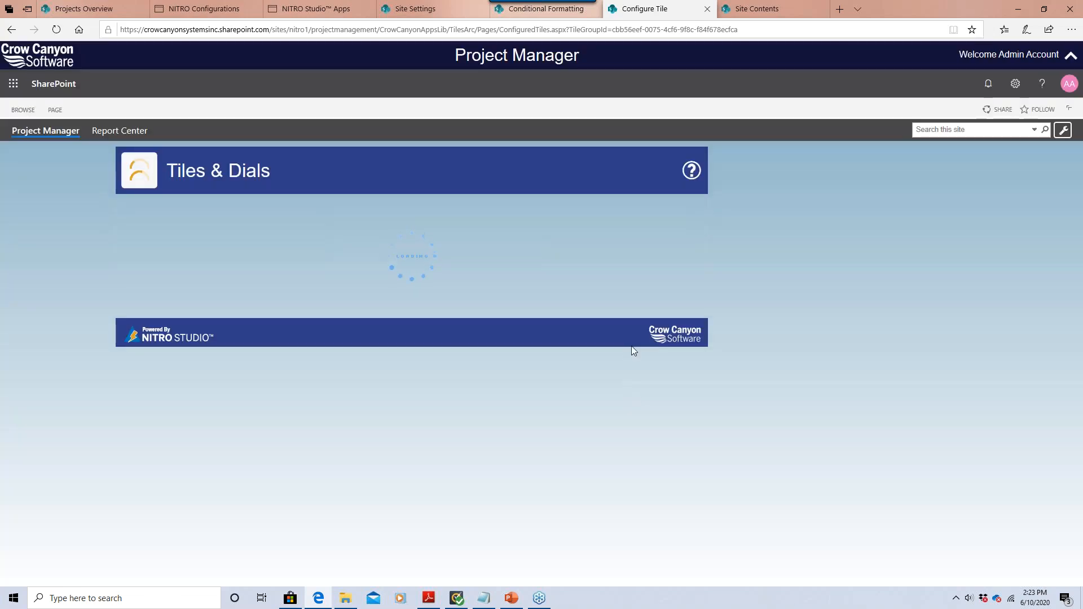
left_click(670, 474)
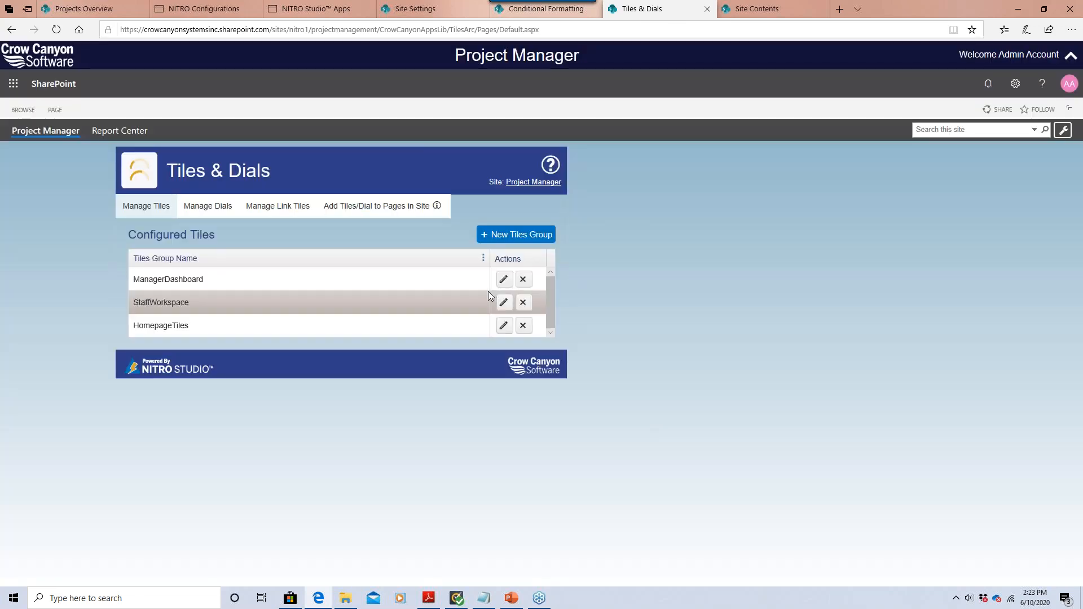
left_click(503, 326)
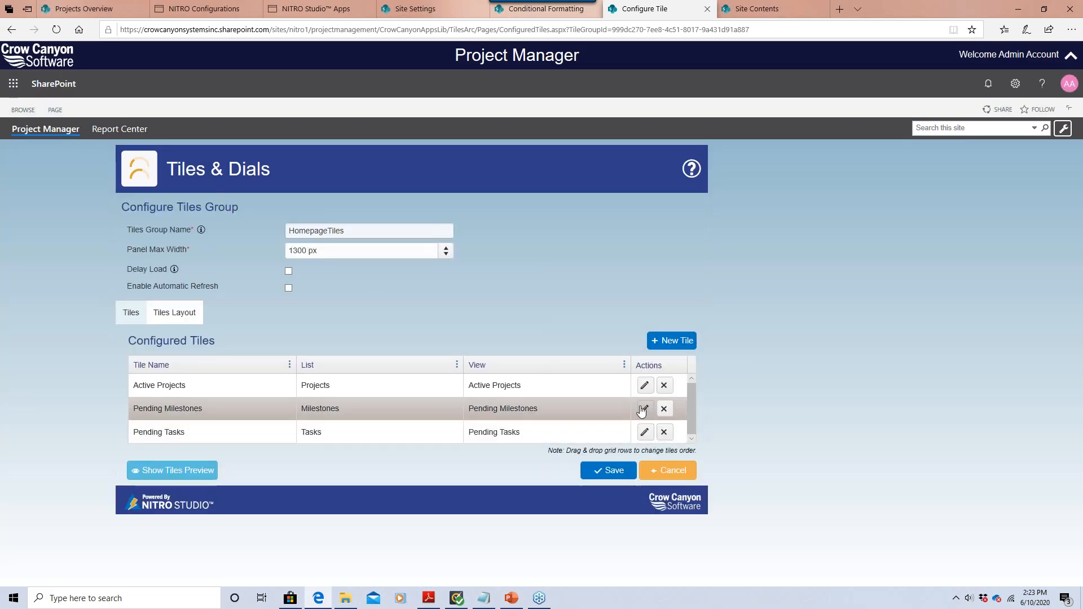
left_click(644, 386)
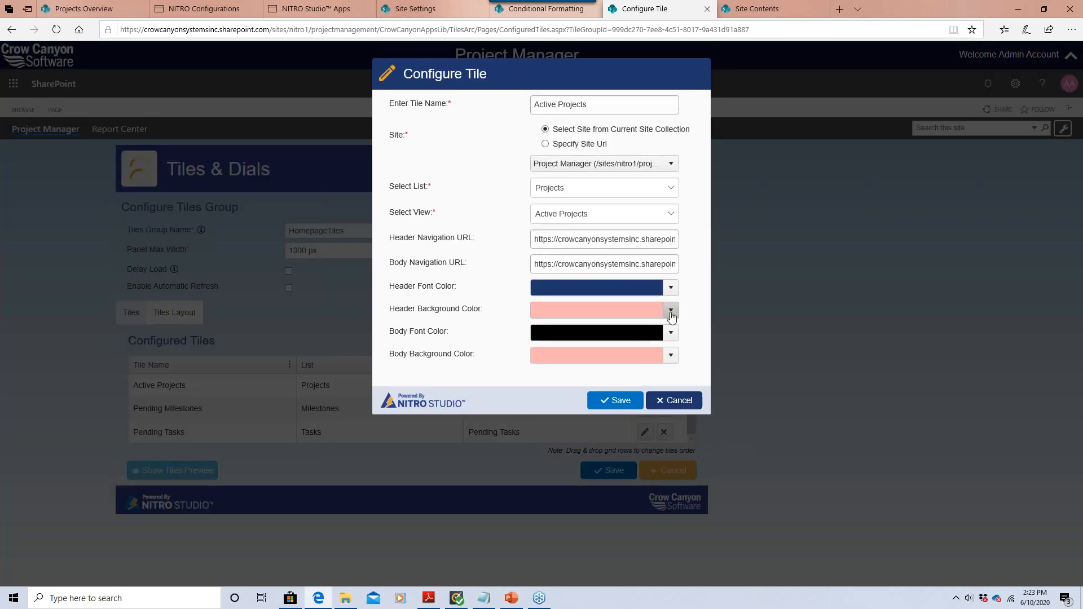
left_click(671, 311)
type("ffffff")
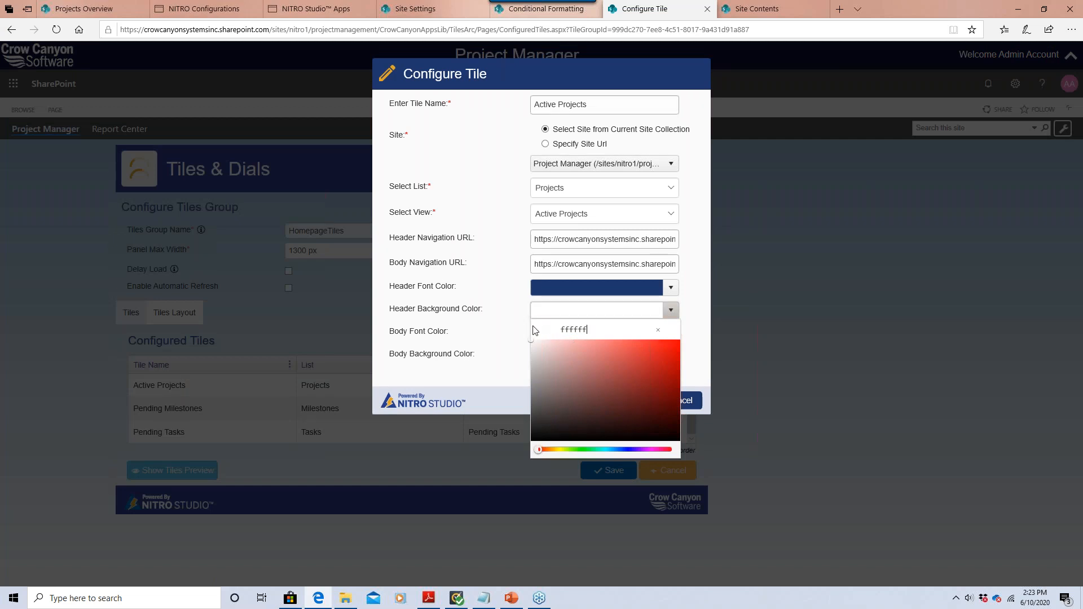
left_click(520, 331)
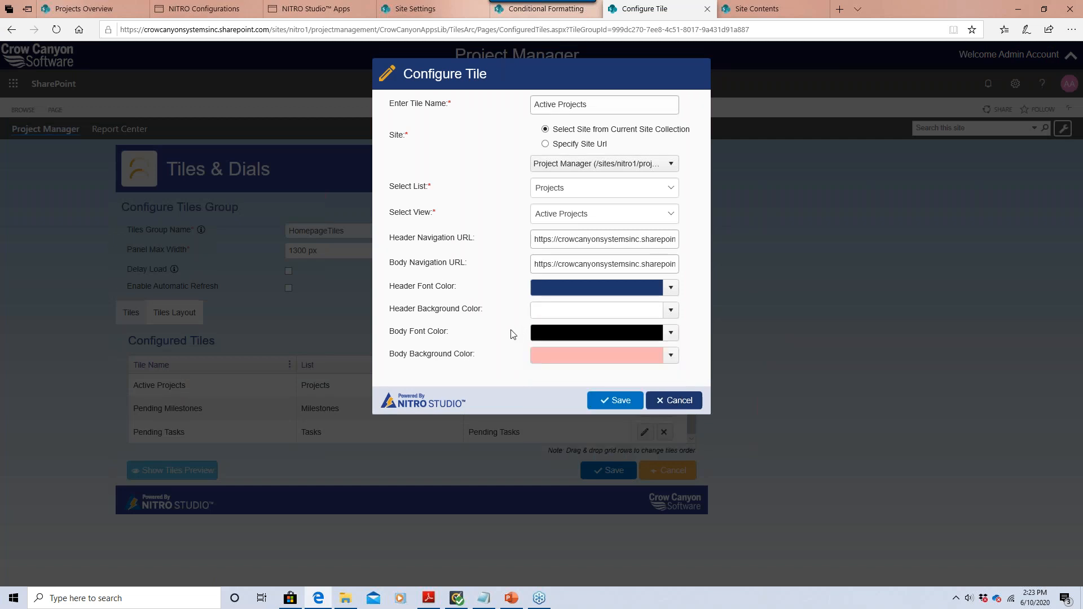
Set the body background to fff, then save the tile and the HomepageTiles group.
left_click(667, 360)
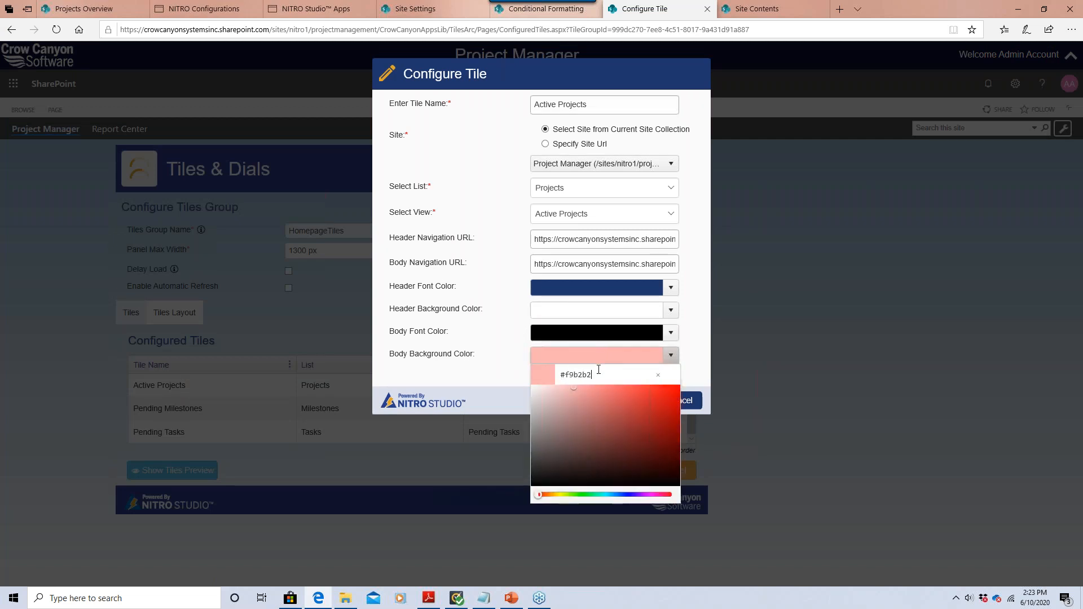
type("ffffff")
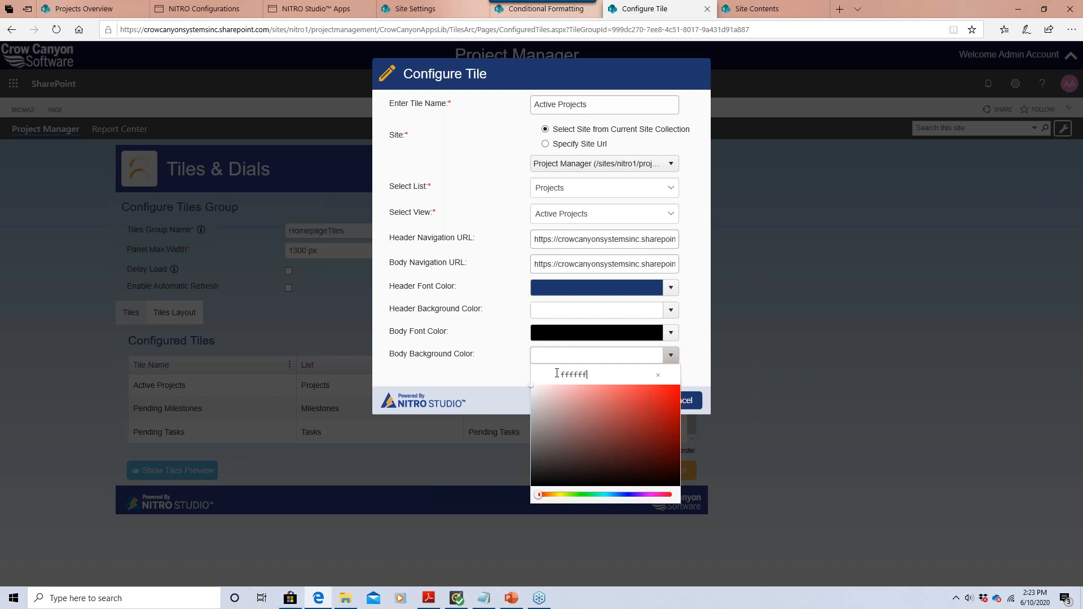
left_click(510, 367)
left_click(605, 400)
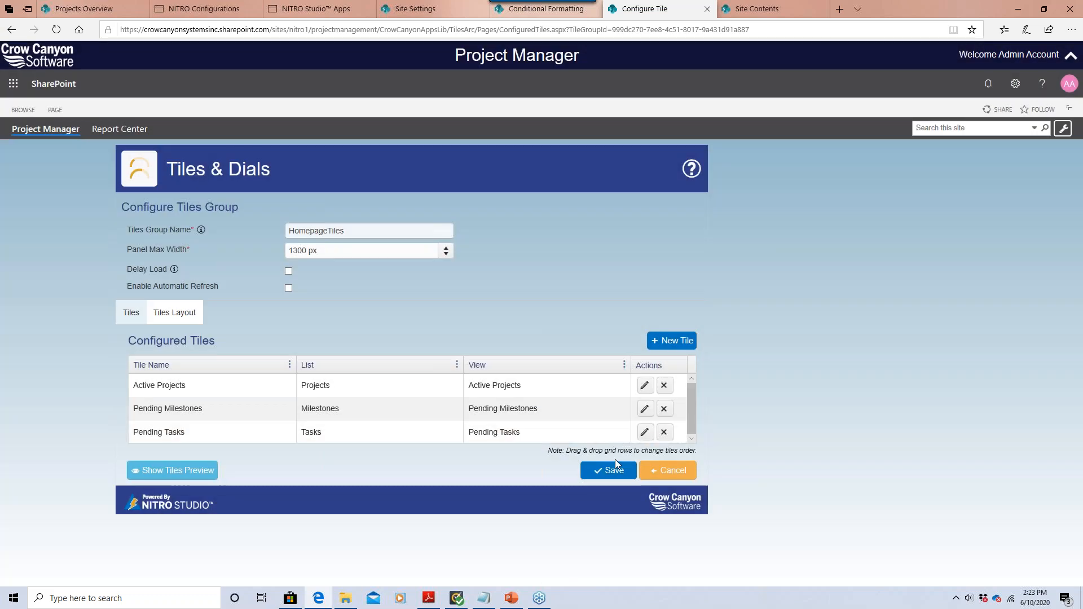
left_click(612, 471)
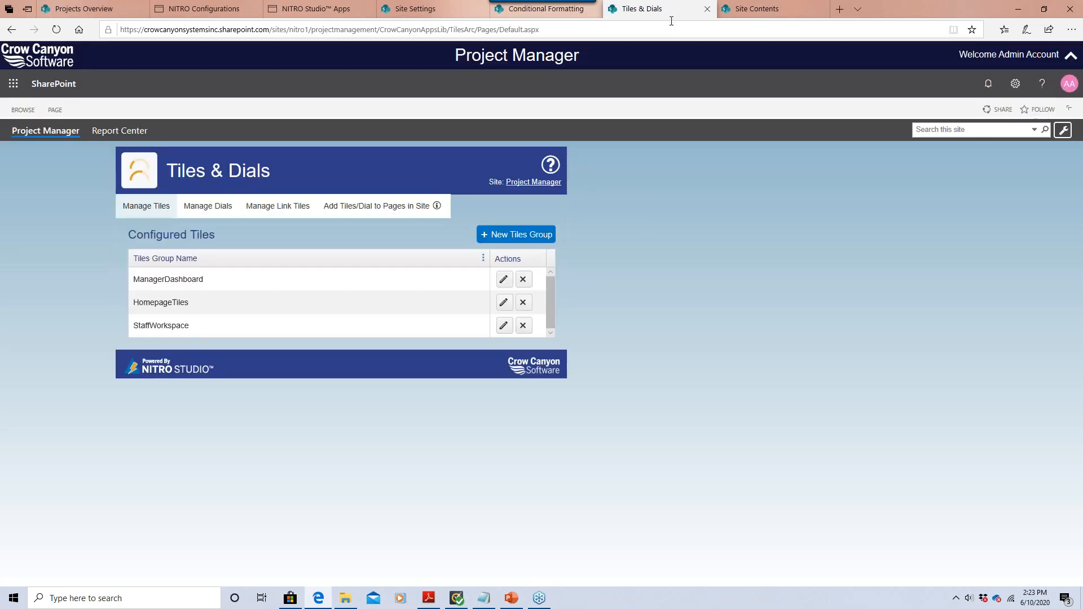
Delete the Open Tasks web part from Projects Overview and stop editing the page.
left_click(84, 9)
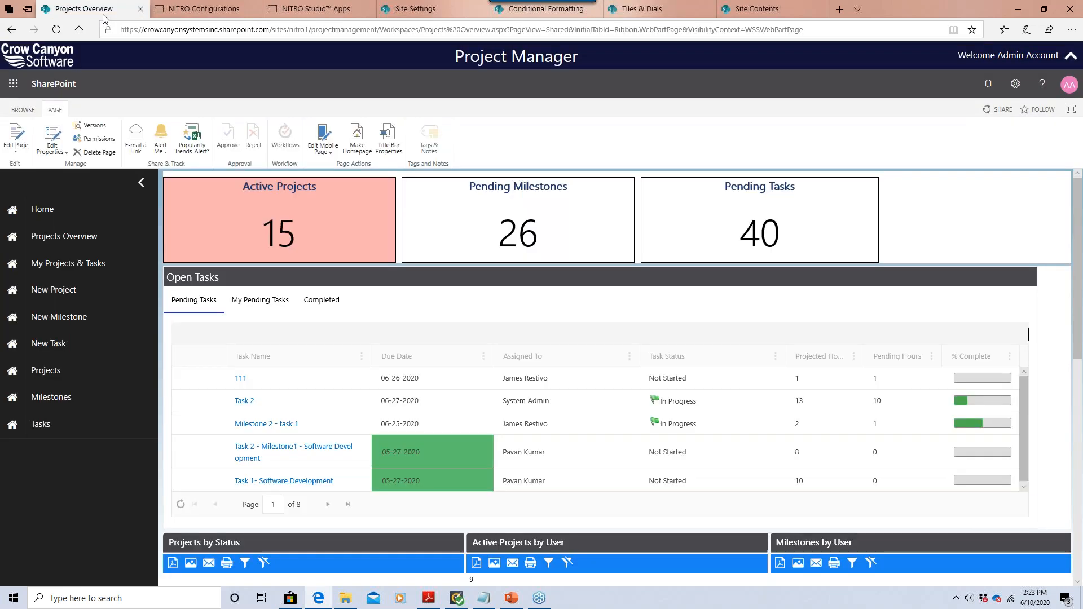
left_click(21, 144)
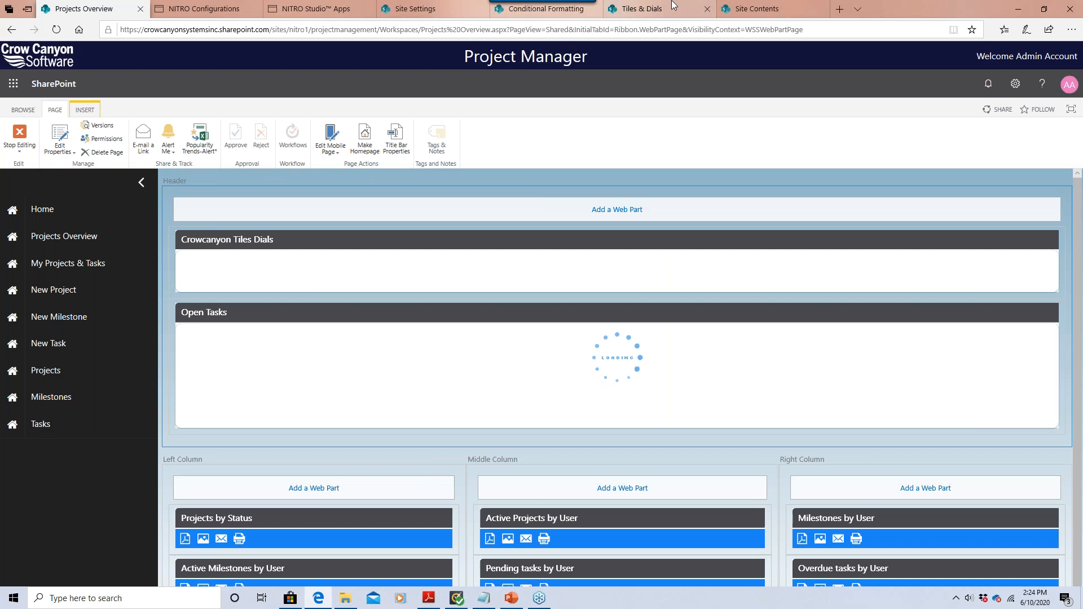
left_click(689, 9)
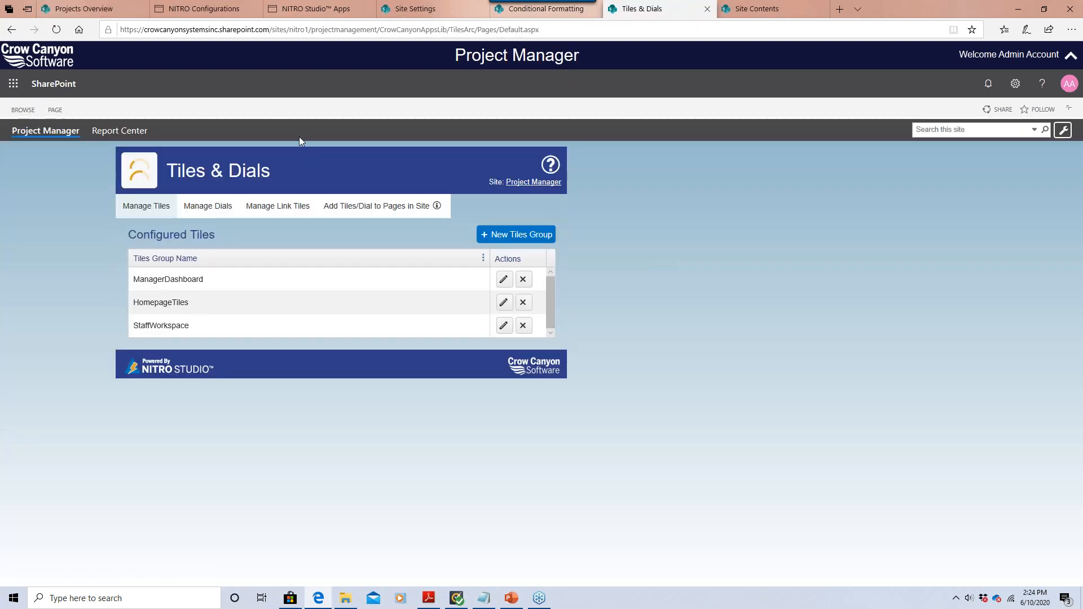
left_click(84, 9)
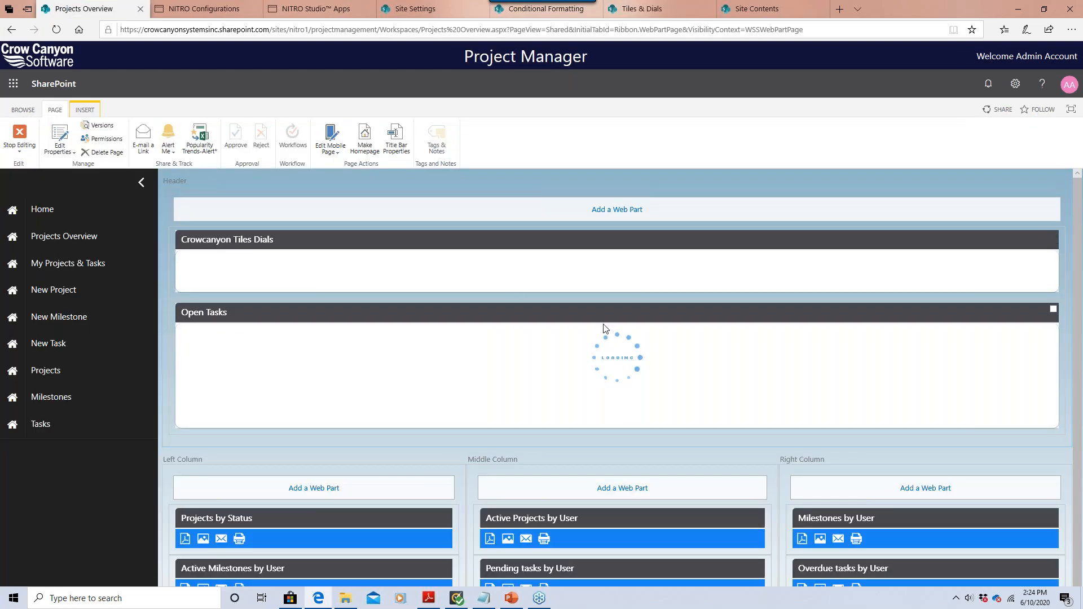
left_click(1045, 311)
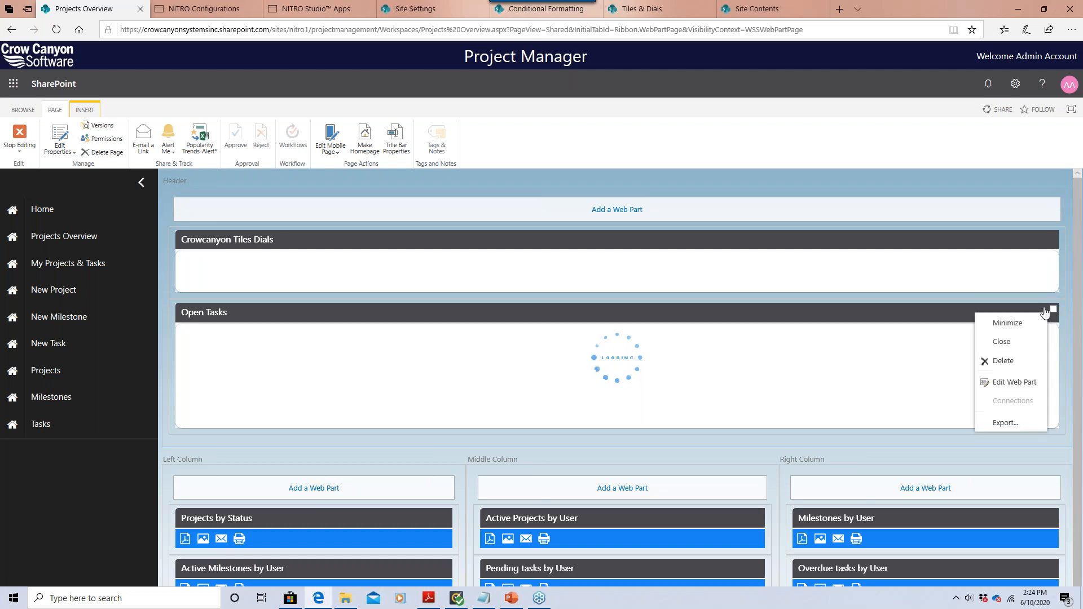
left_click(1022, 367)
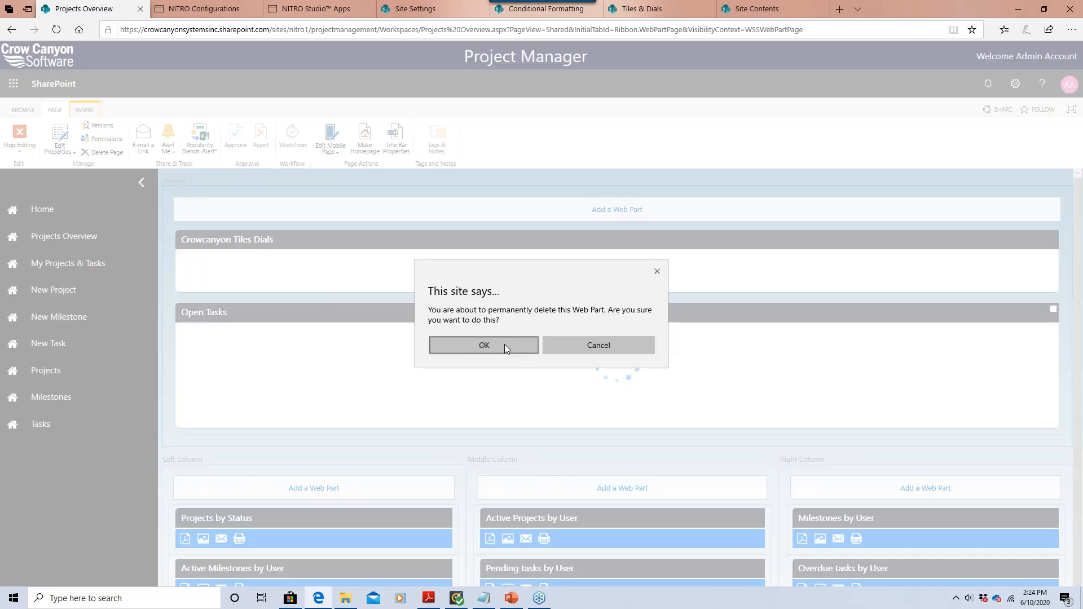
left_click(504, 347)
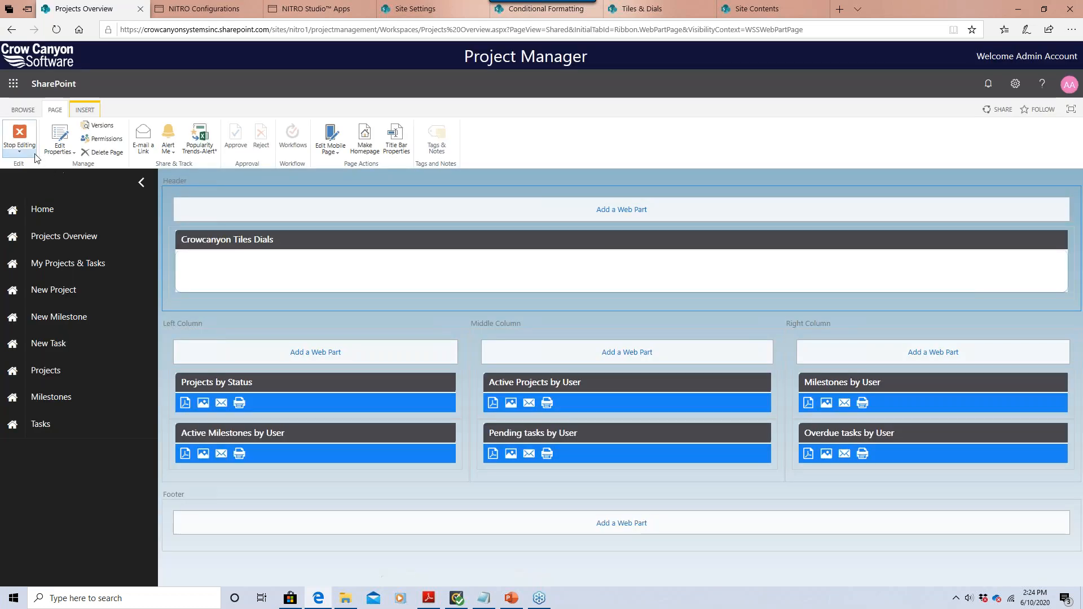
left_click(24, 137)
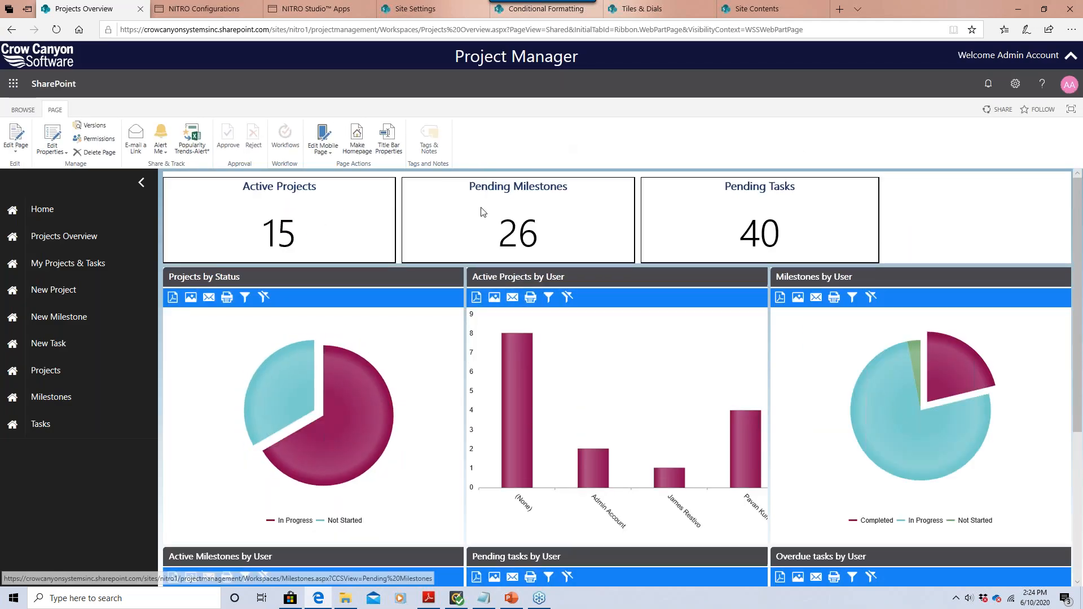
left_click(635, 9)
In the add-to-pages form, choose Workspaces > Projects Overview as the target page.
left_click(225, 213)
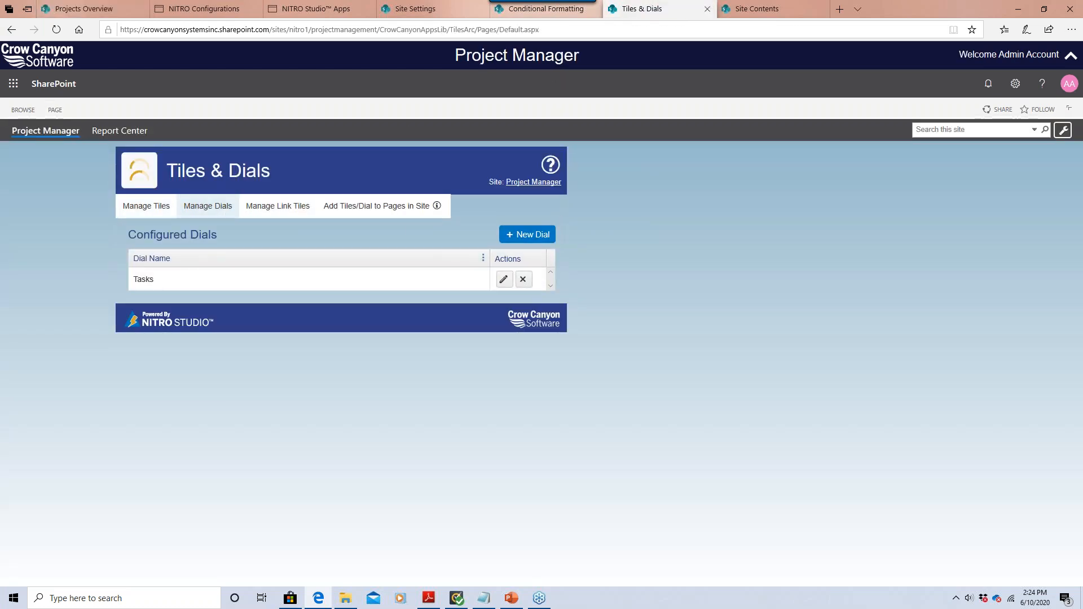
left_click(379, 207)
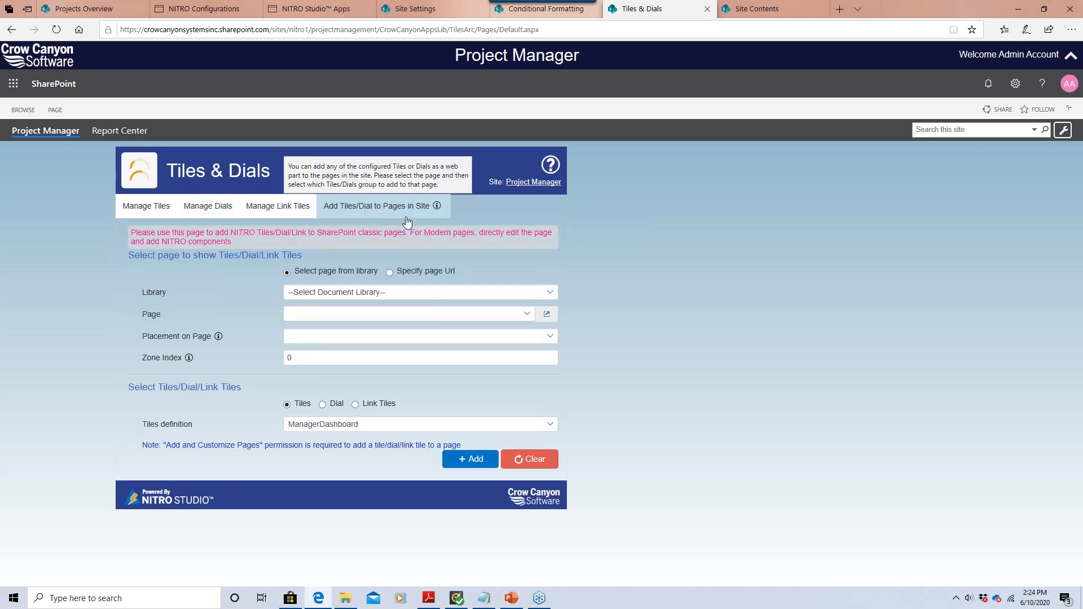
left_click(363, 293)
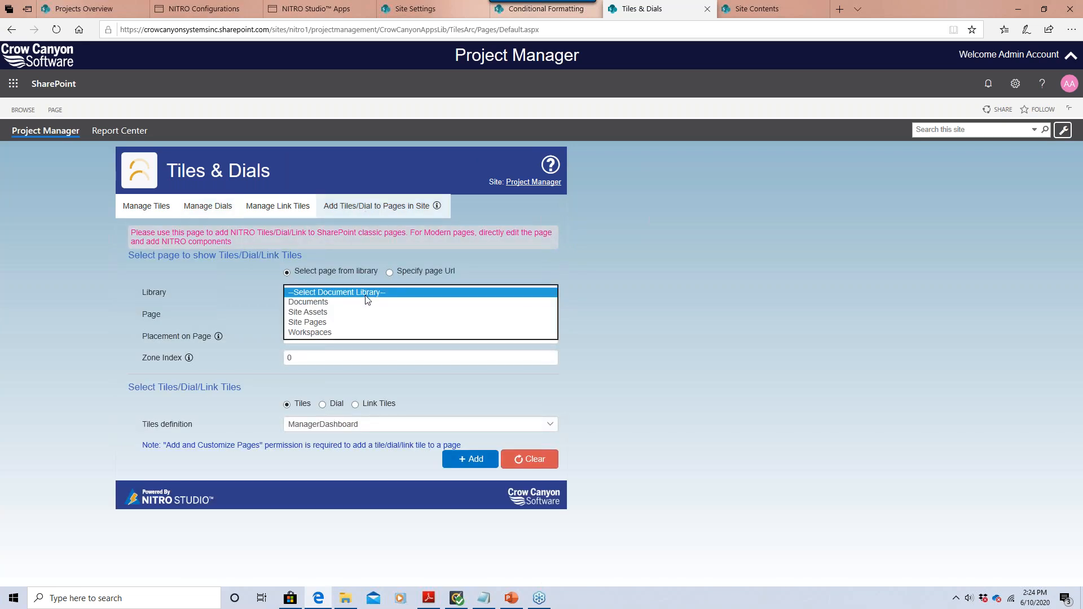
left_click(338, 332)
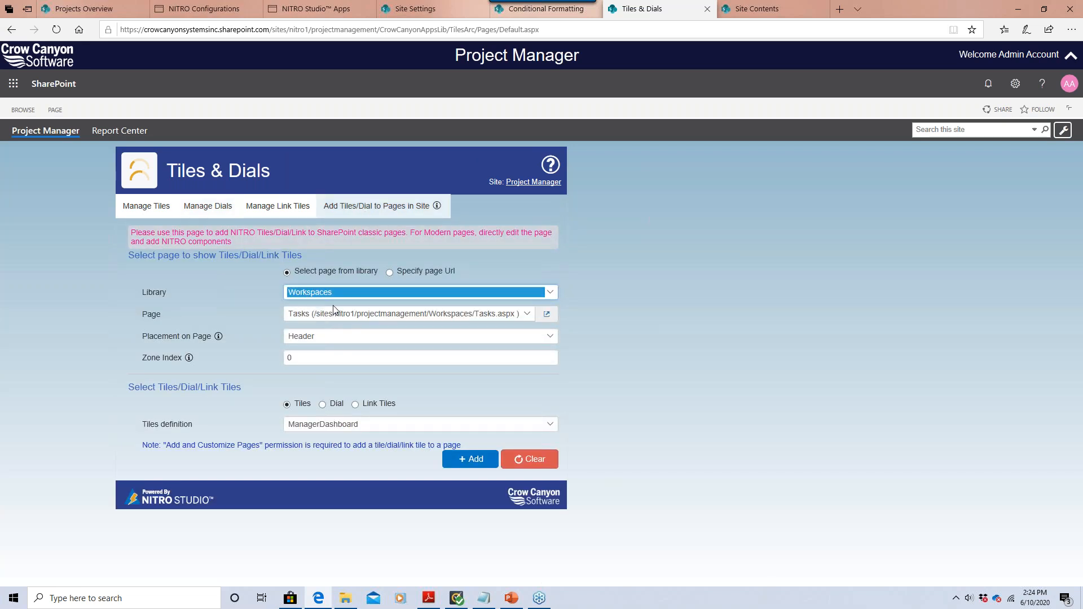
left_click(366, 312)
left_click(336, 391)
left_click(366, 315)
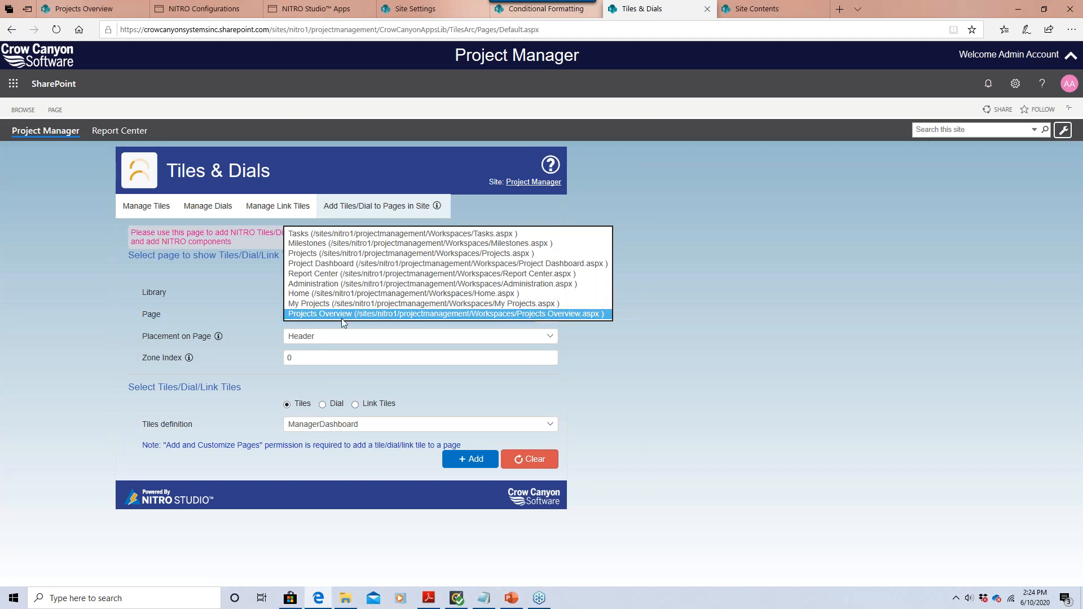
left_click(341, 315)
Set placement to Header with zone index 0 on Projects Overview.
left_click(340, 336)
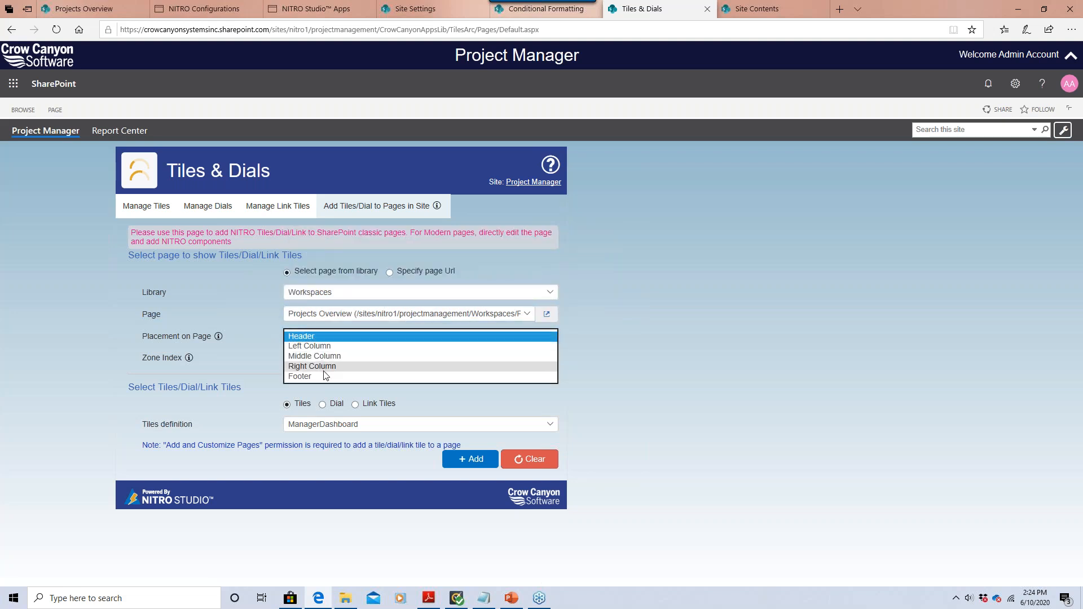
left_click(337, 314)
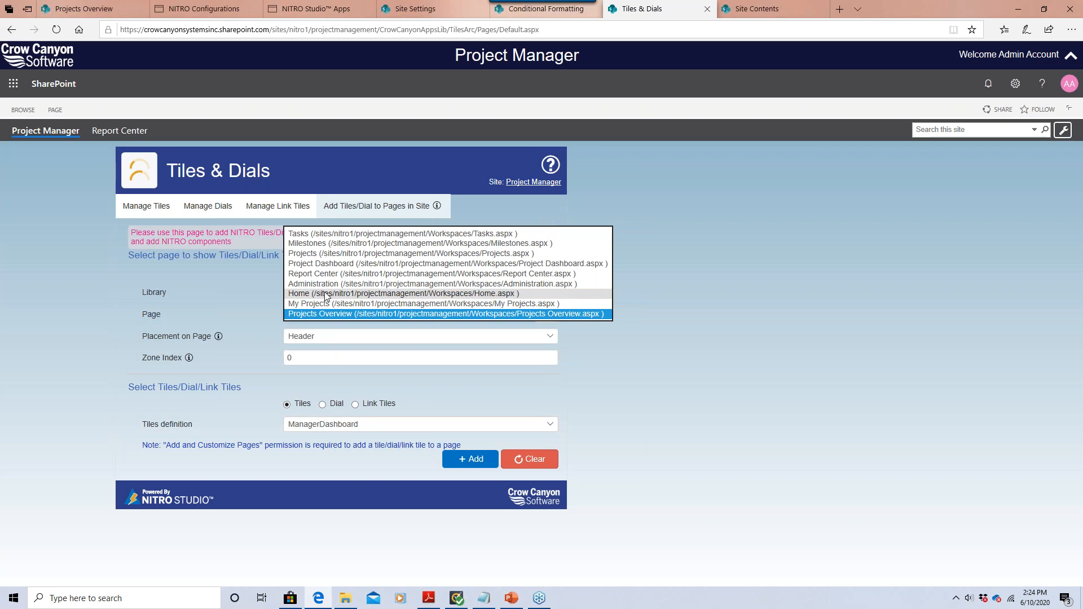
left_click(326, 294)
left_click(328, 337)
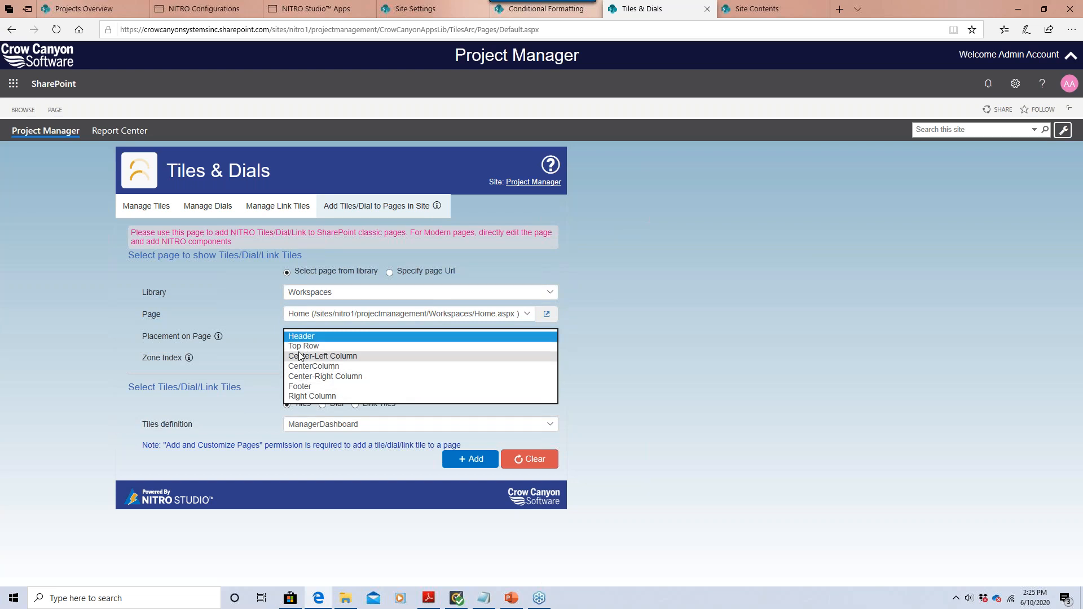
left_click(268, 327)
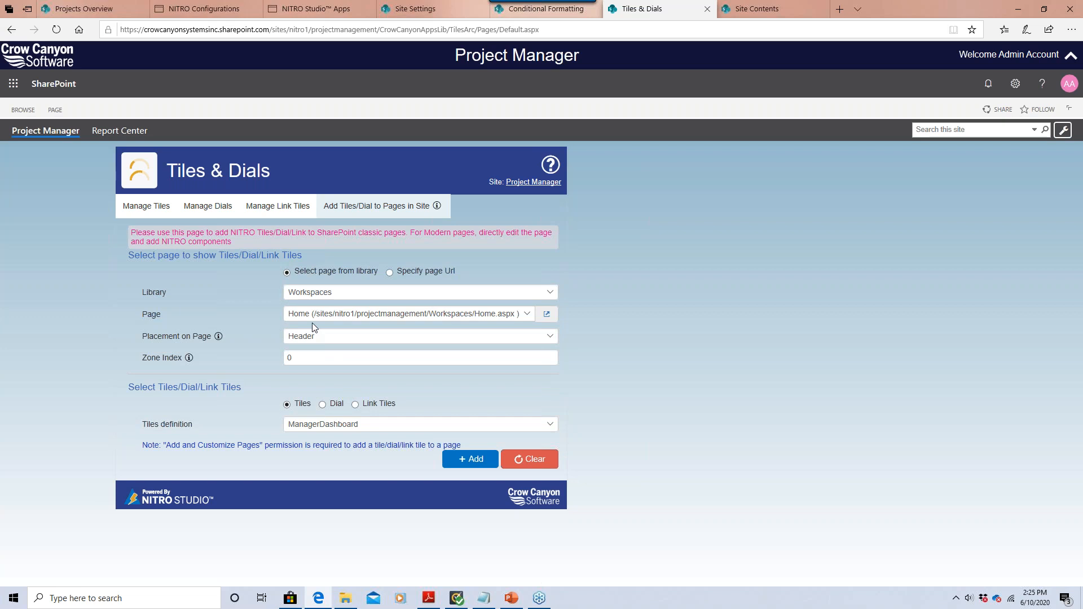
left_click(334, 316)
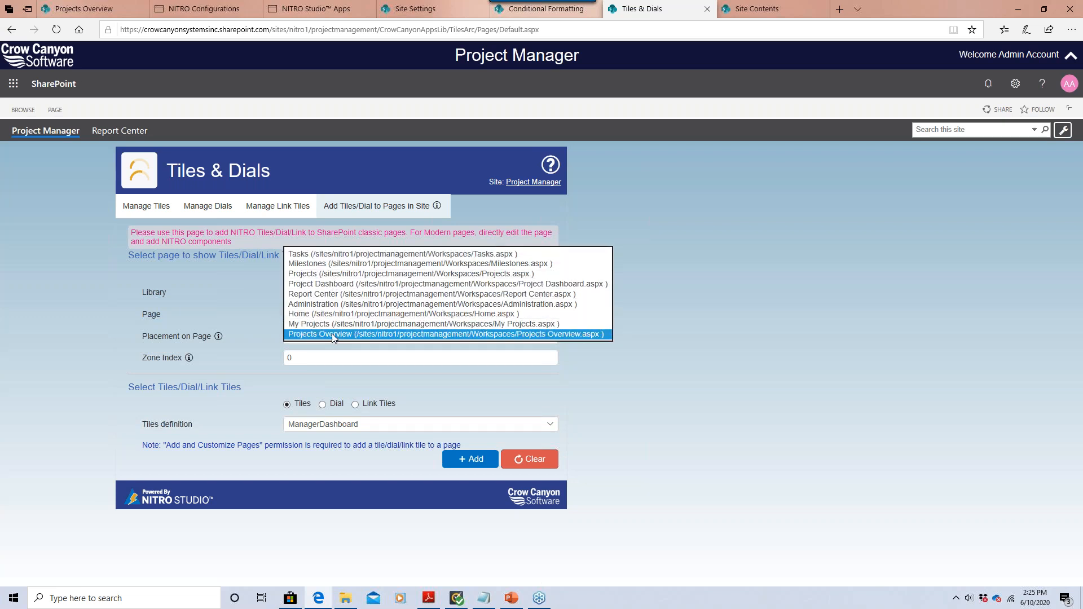
left_click(299, 334)
left_click(300, 337)
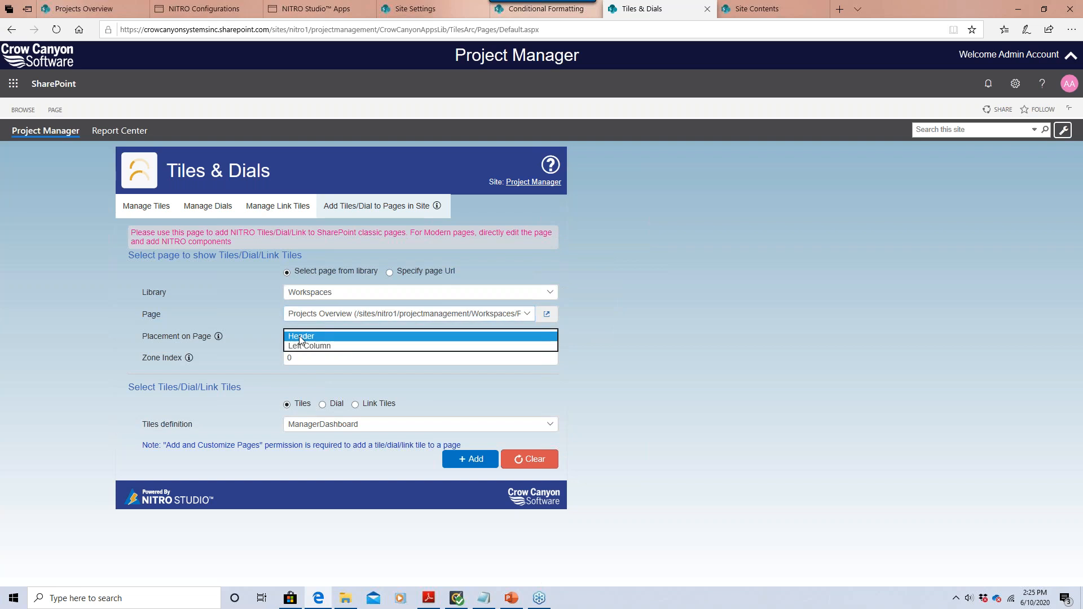
left_click(262, 336)
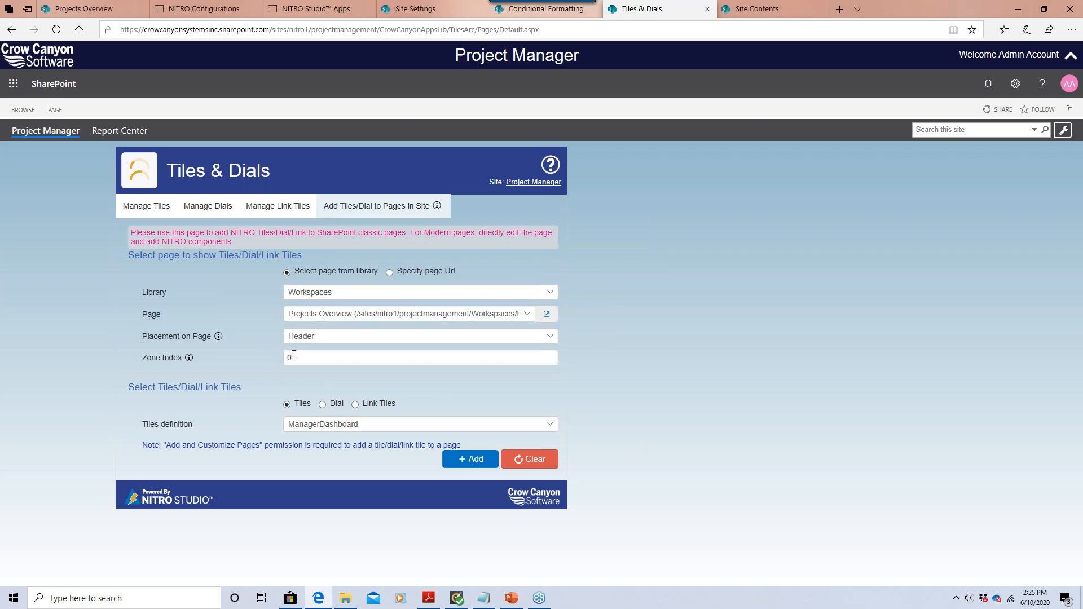
left_click_drag(291, 355, 241, 357)
left_click(243, 358)
Switch to Dial, choose the Tasks dial definition and add it.
left_click(326, 404)
left_click(342, 427)
left_click(343, 426)
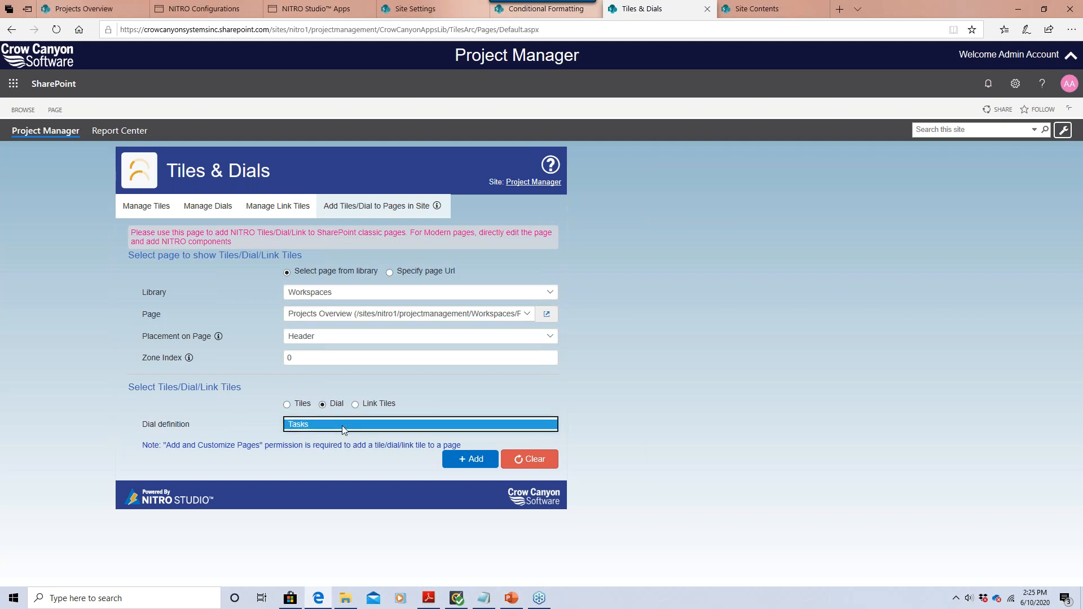
left_click(457, 462)
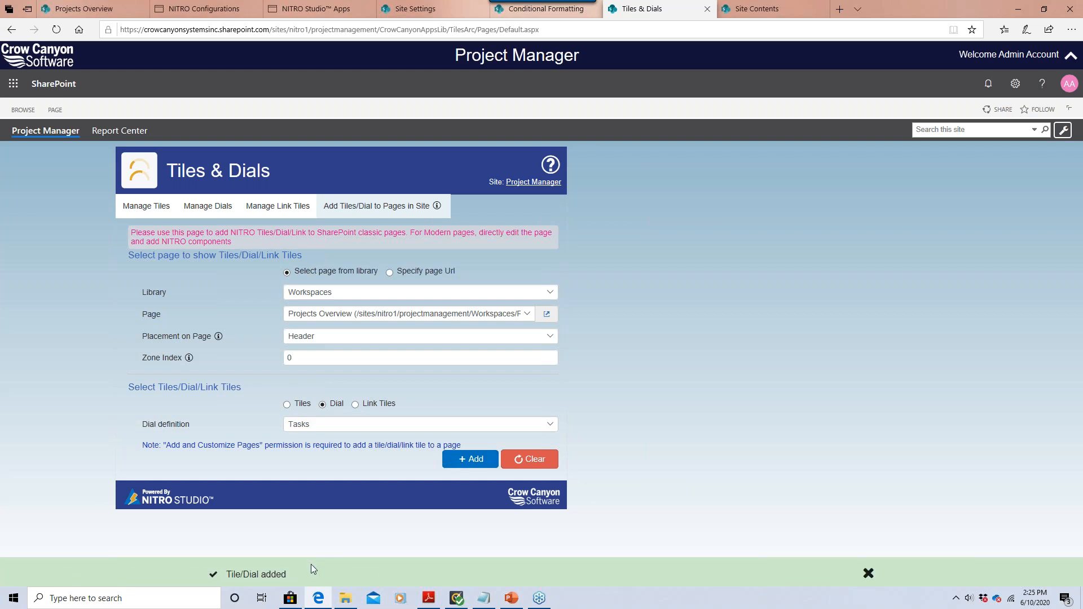
Refresh Projects Overview with Retry to show the Tasks by Status dial, then enter edit mode.
left_click(83, 9)
left_click(56, 29)
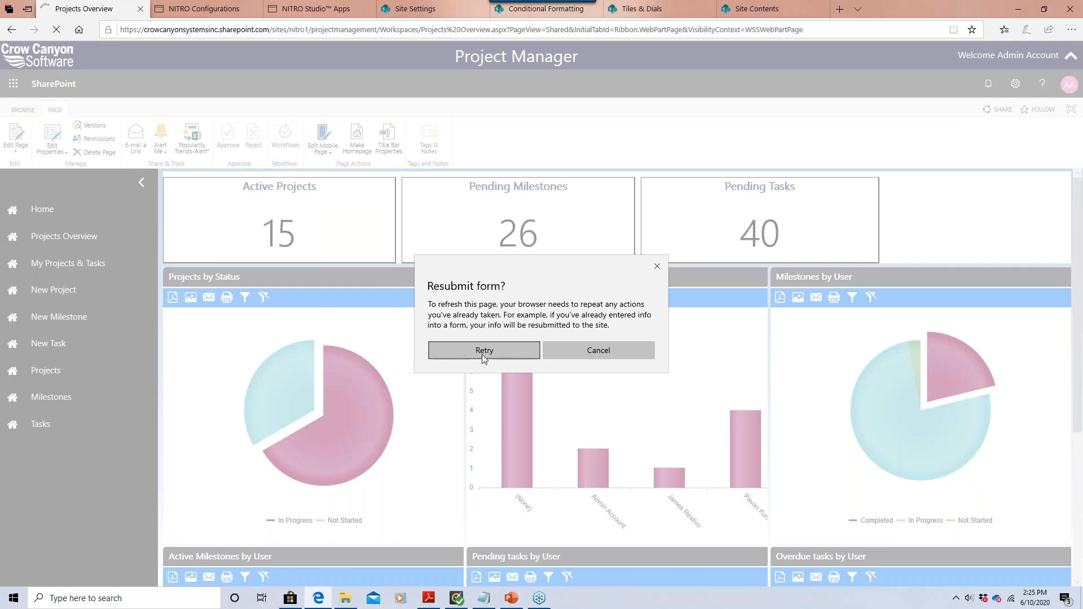
left_click(482, 352)
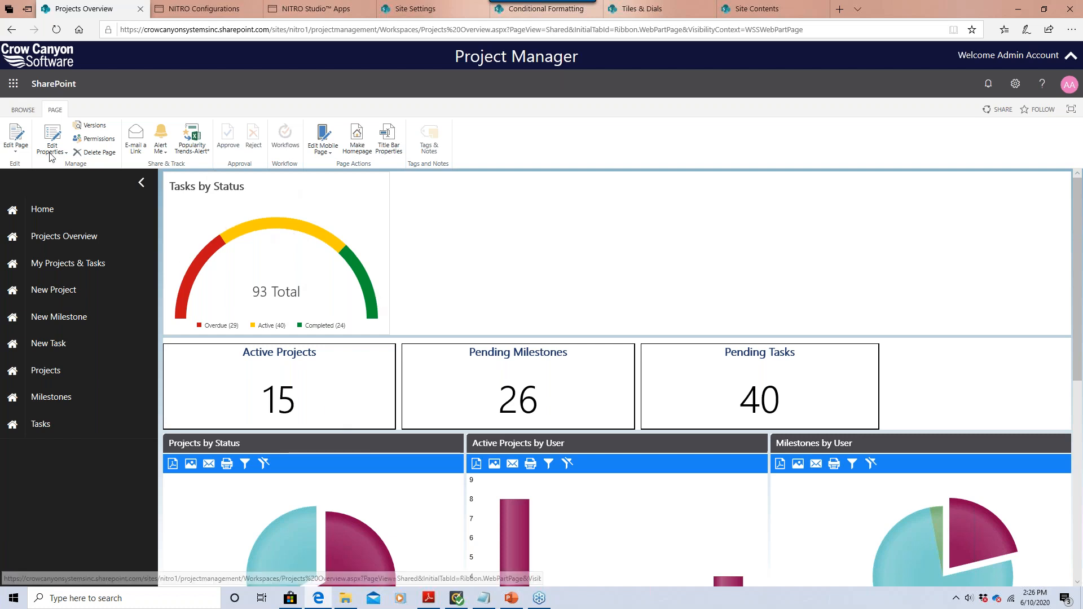
left_click(17, 145)
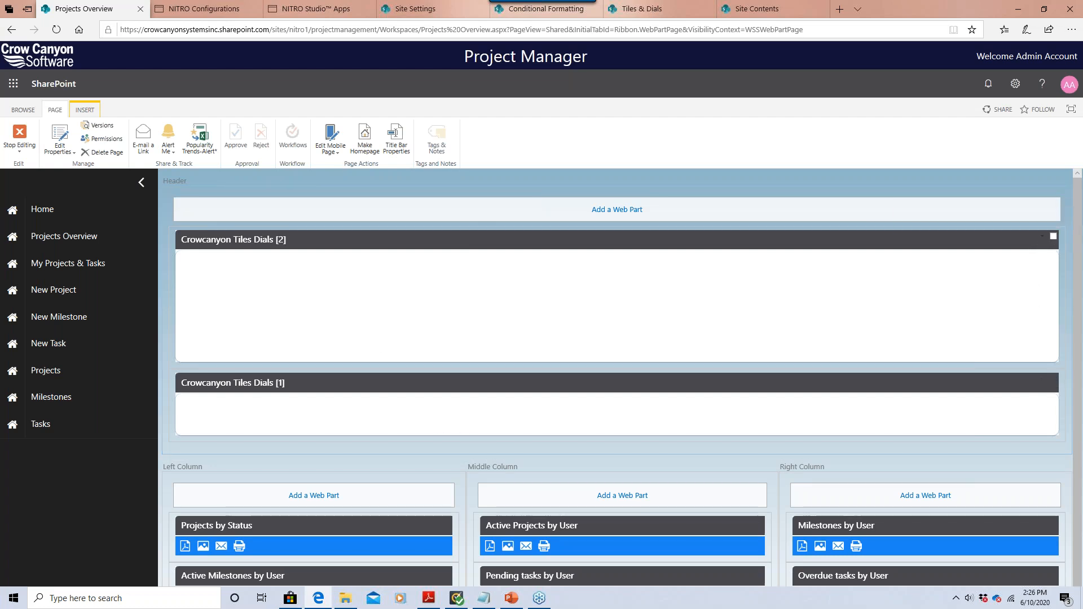
Delete the second Crowcanyon Tiles Dials web part from Projects Overview.
left_click(1041, 237)
left_click(1004, 287)
left_click(457, 346)
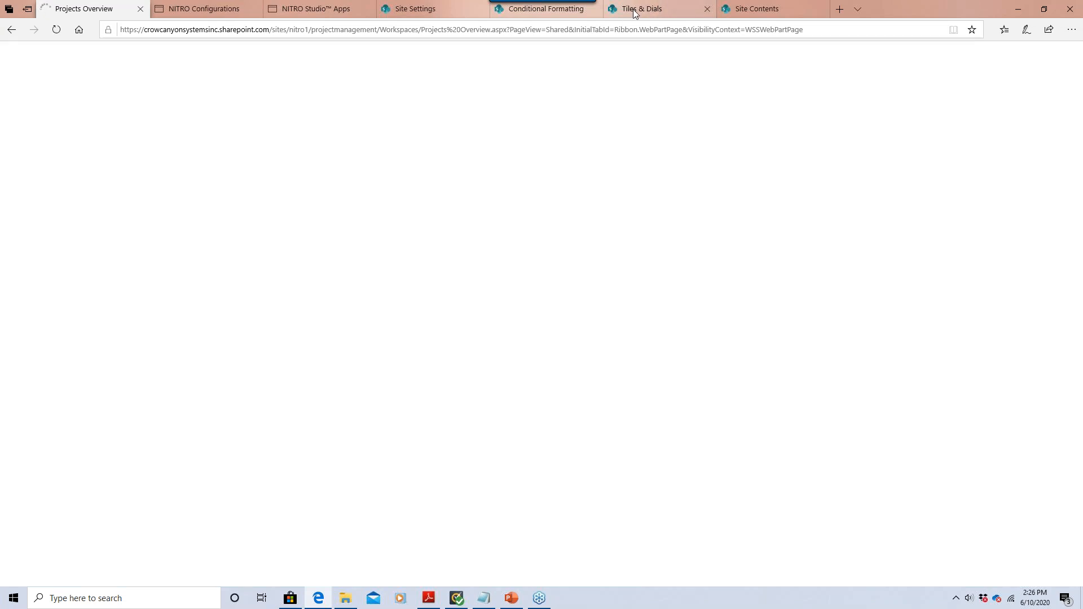
Open NITRO Reports' Add Report to Pages in Site form.
mouse_move(633, 9)
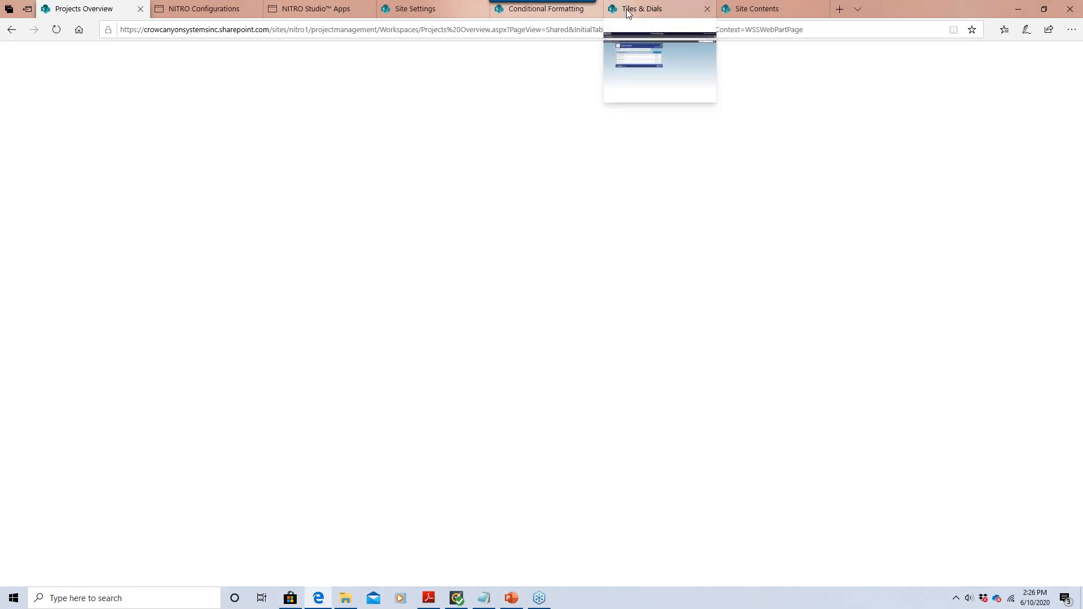
left_click(545, 9)
left_click(620, 8)
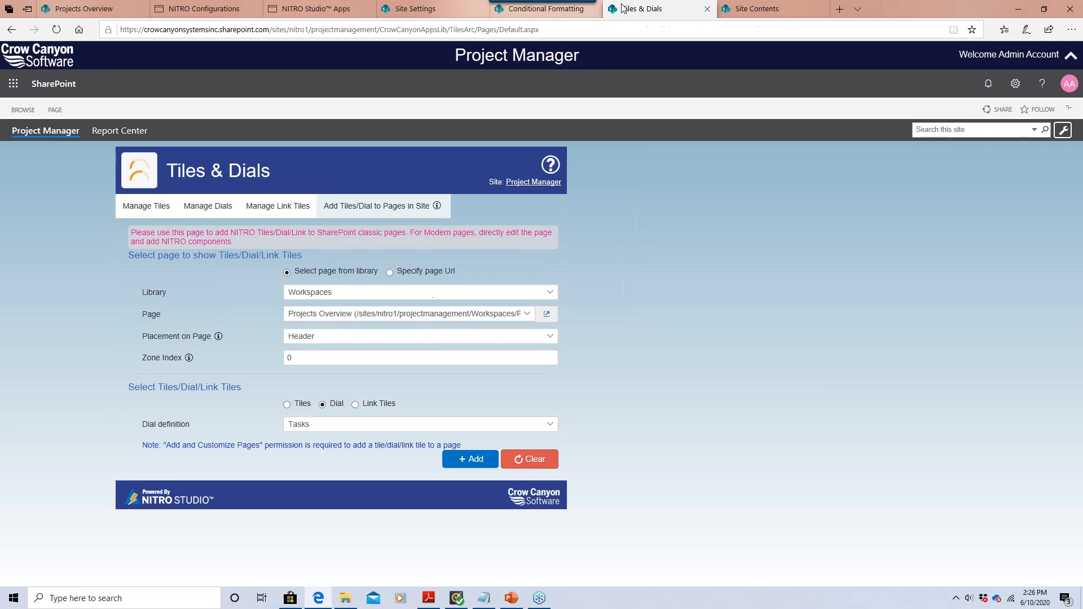
left_click(316, 20)
left_click(589, 138)
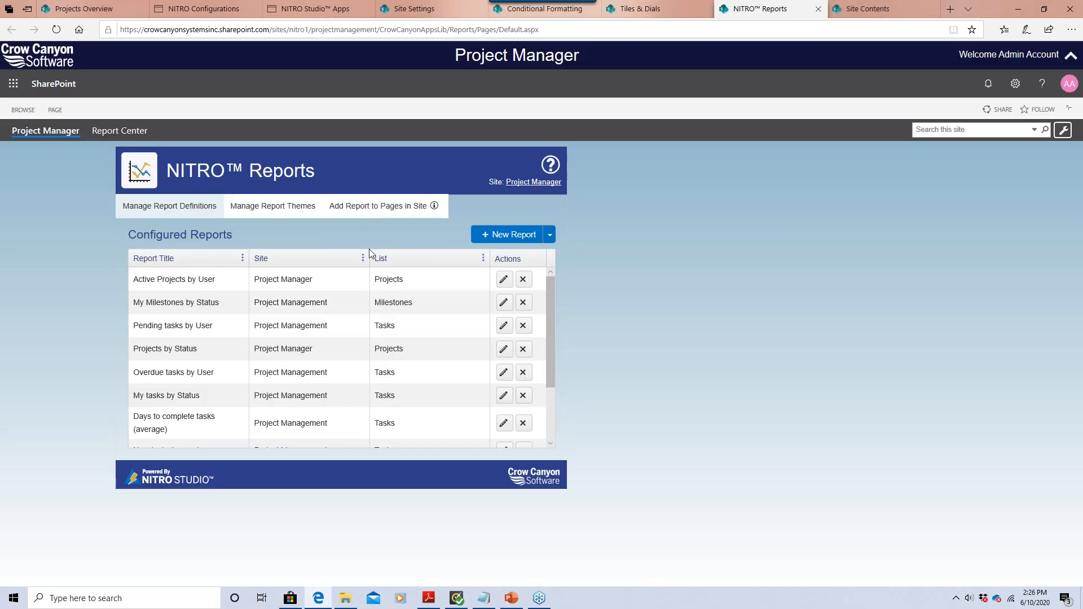
left_click(404, 214)
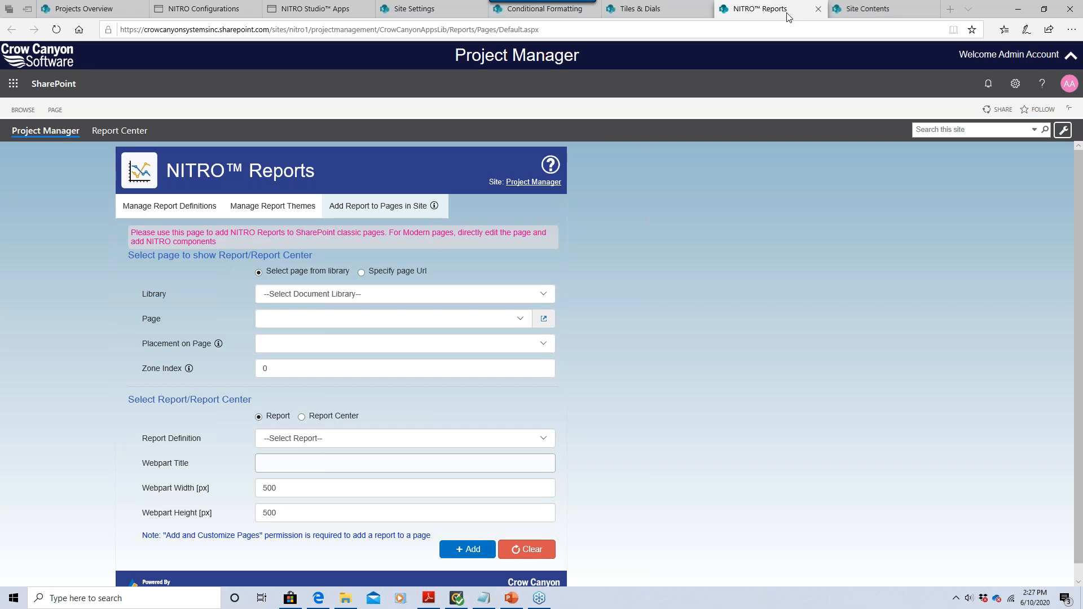
From Site Contents add a new page and title it 'Projects Dashboard June 10, 2020'.
left_click(848, 16)
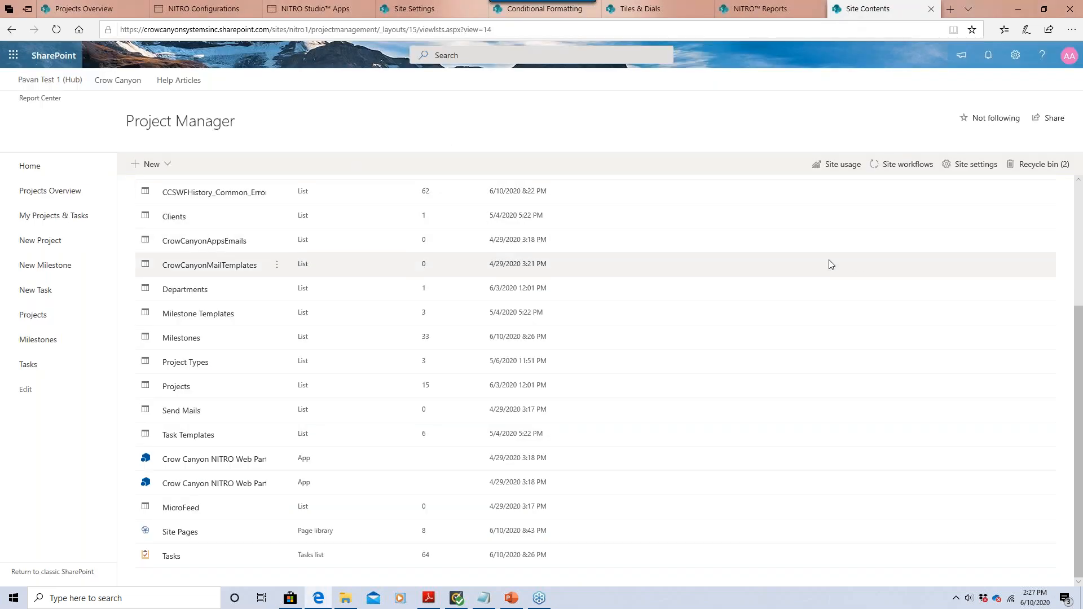
left_click(165, 167)
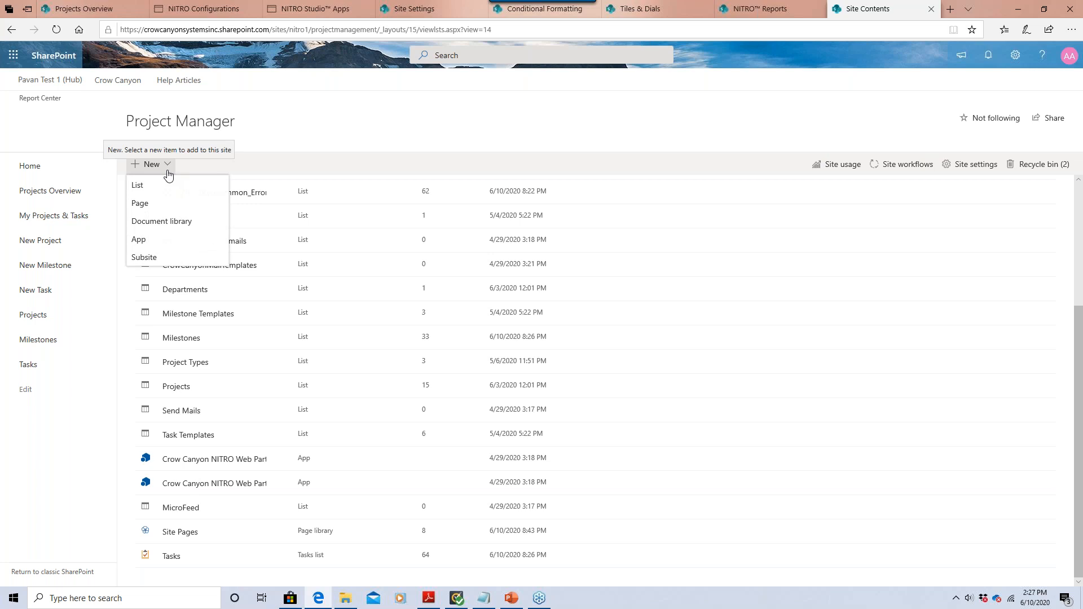
left_click(141, 206)
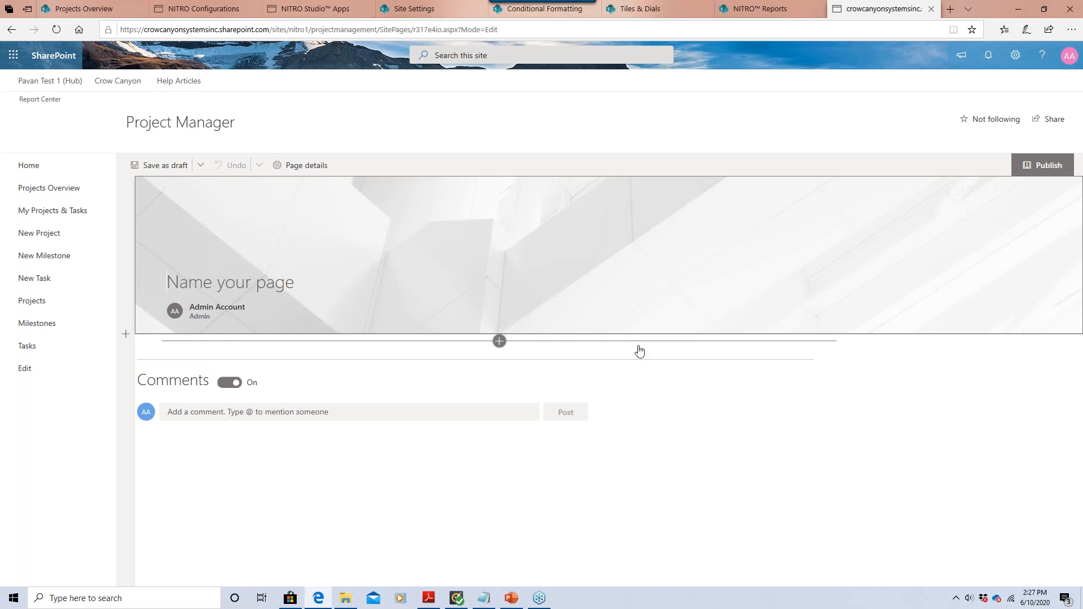
type("Projects ")
type("Dash")
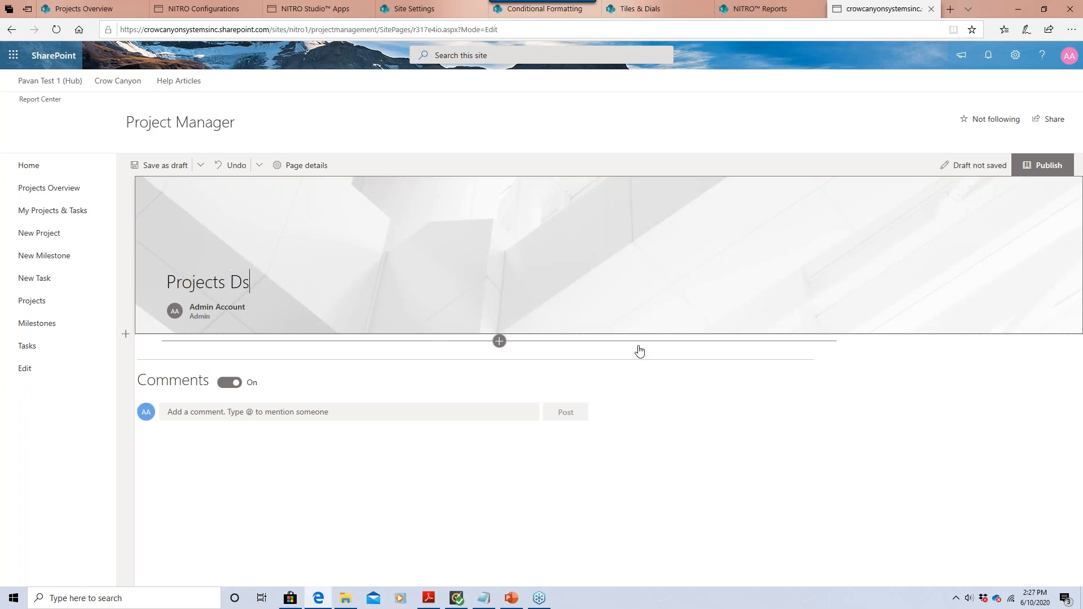
key("BackSpace")
key("BackSpace")
type("ashboard June 10, 2020")
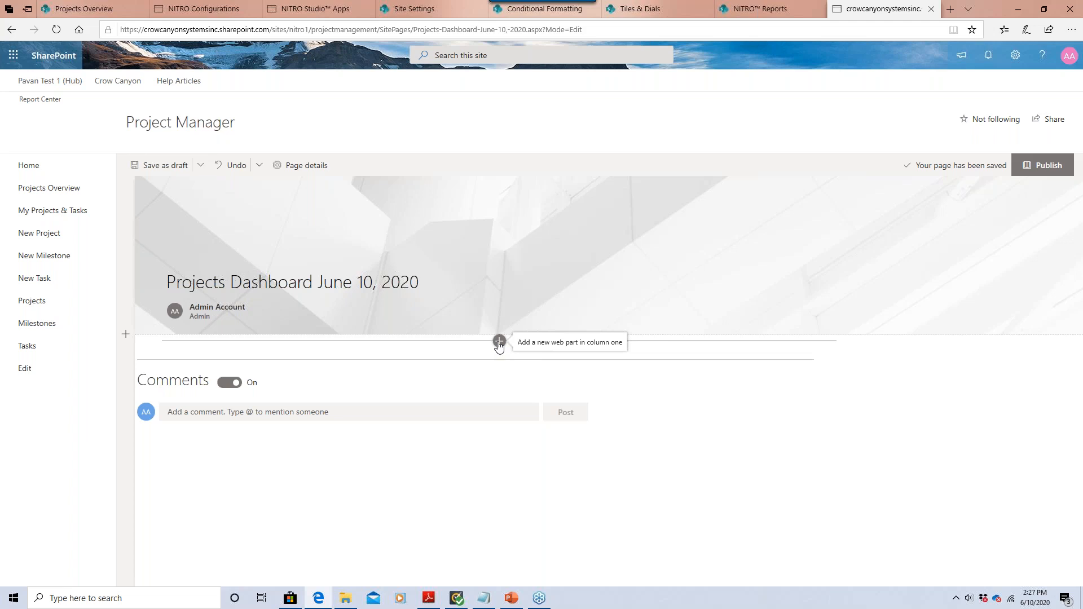
Search the web part picker for 'crow canyon' and add Tiles - Crow Canyon to the first section.
left_click(498, 342)
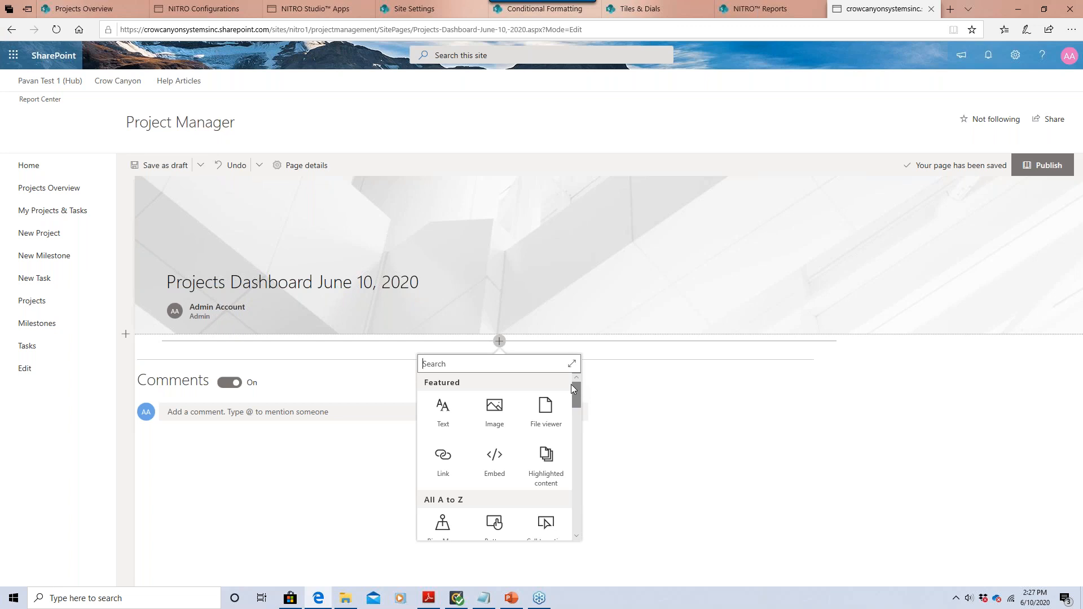
left_click_drag(577, 389, 575, 390)
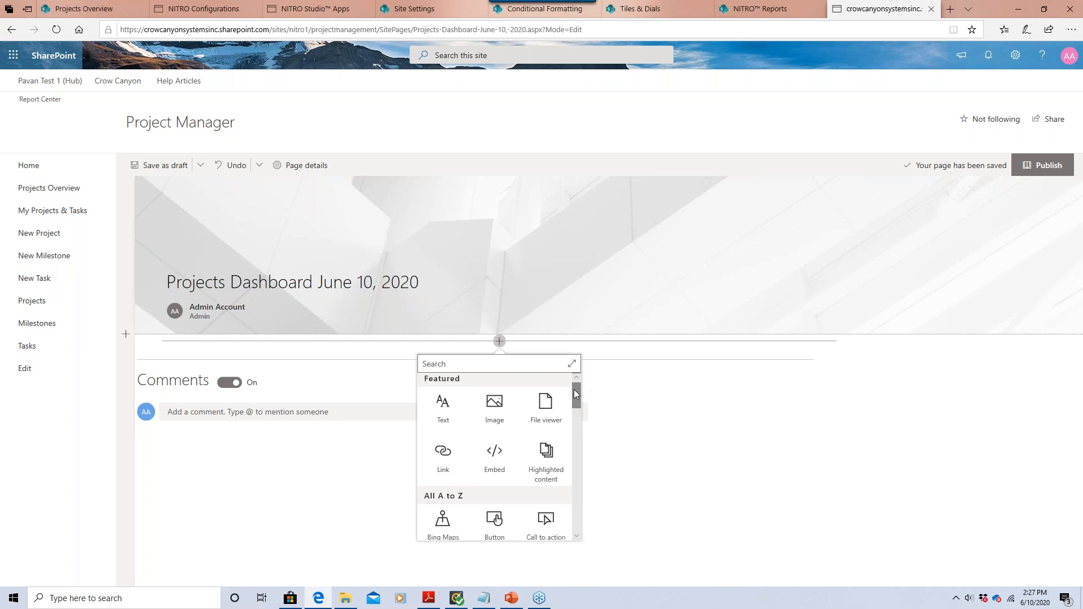
left_click(550, 367)
type("crow")
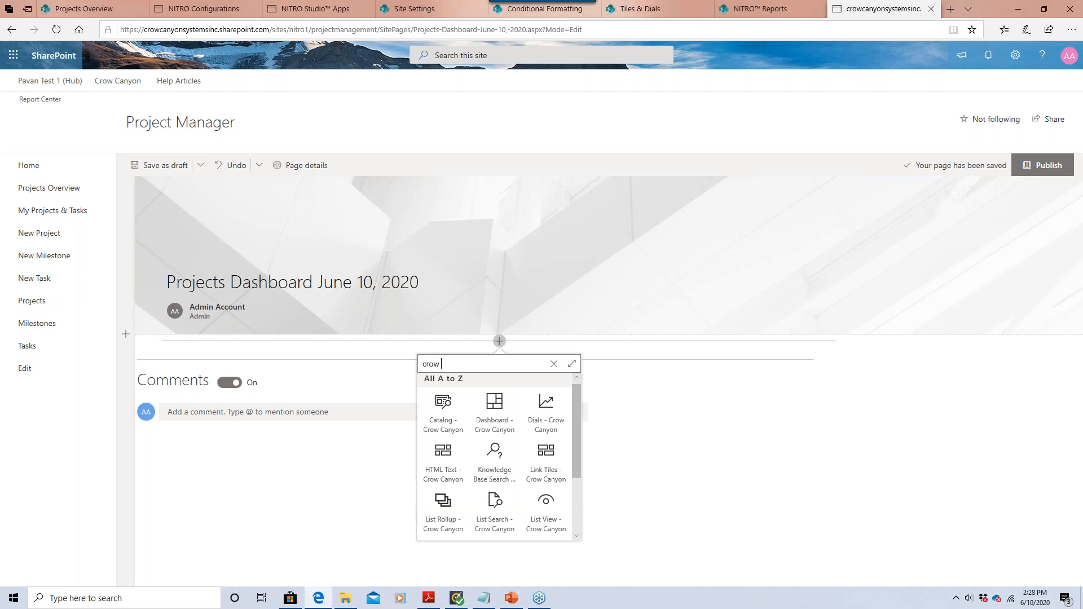
type("canyon")
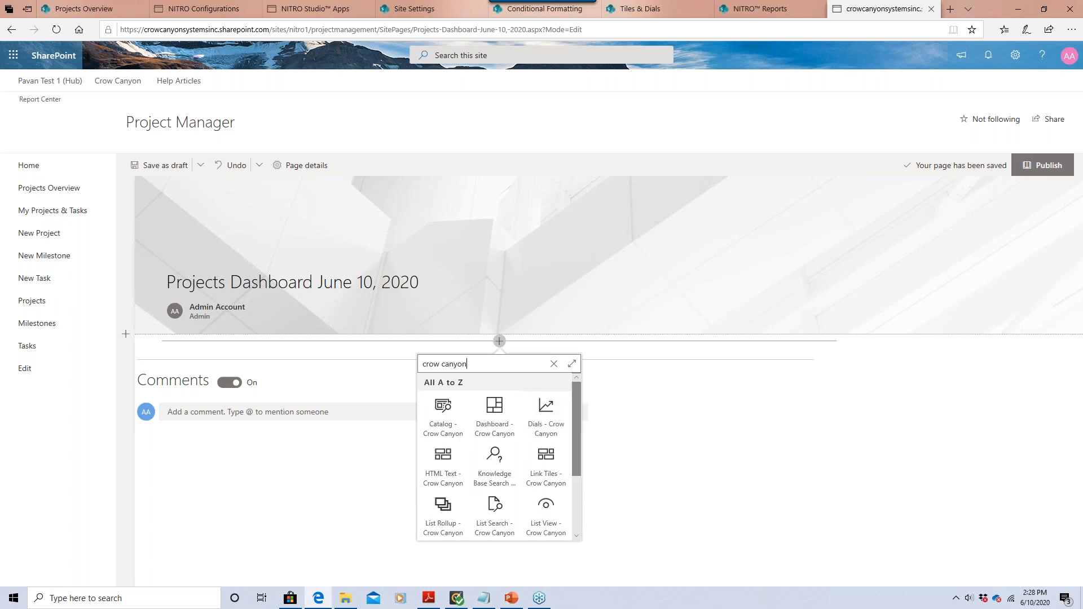
left_click_drag(580, 414, 577, 424)
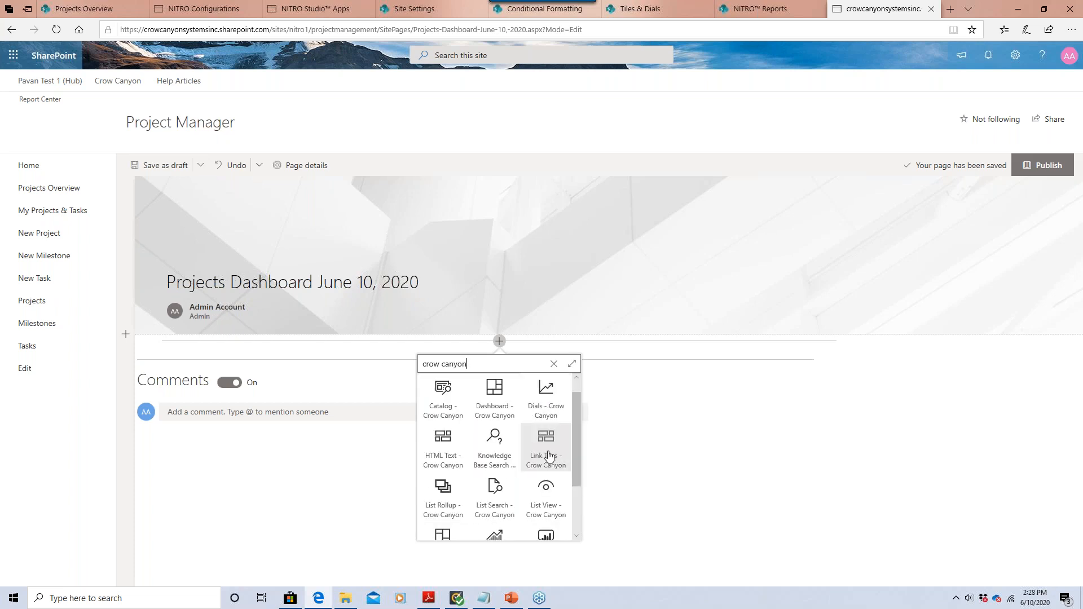
left_click_drag(577, 456, 575, 510)
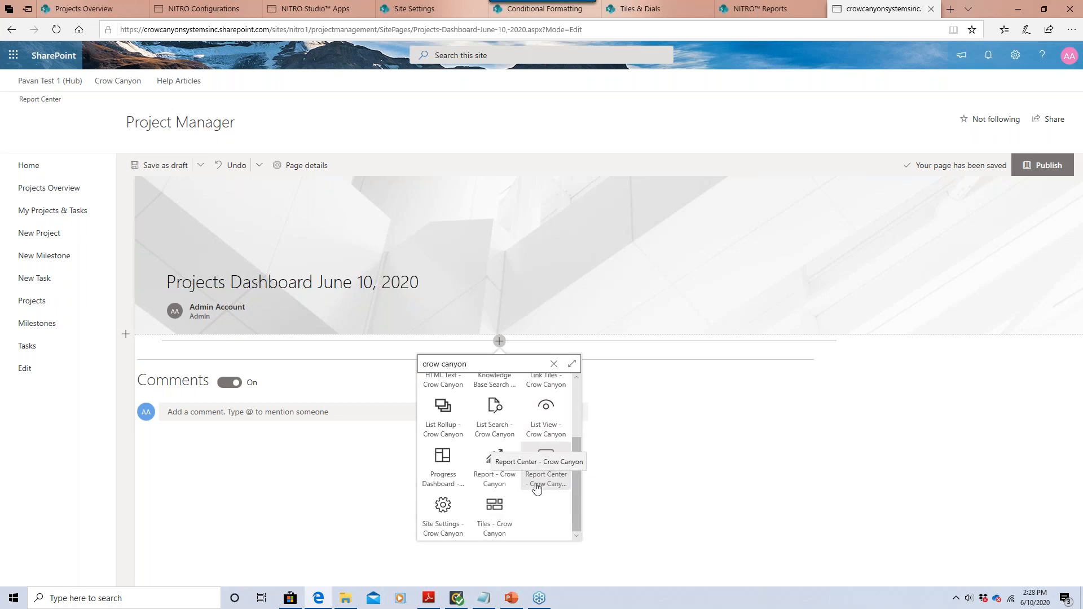
left_click(501, 520)
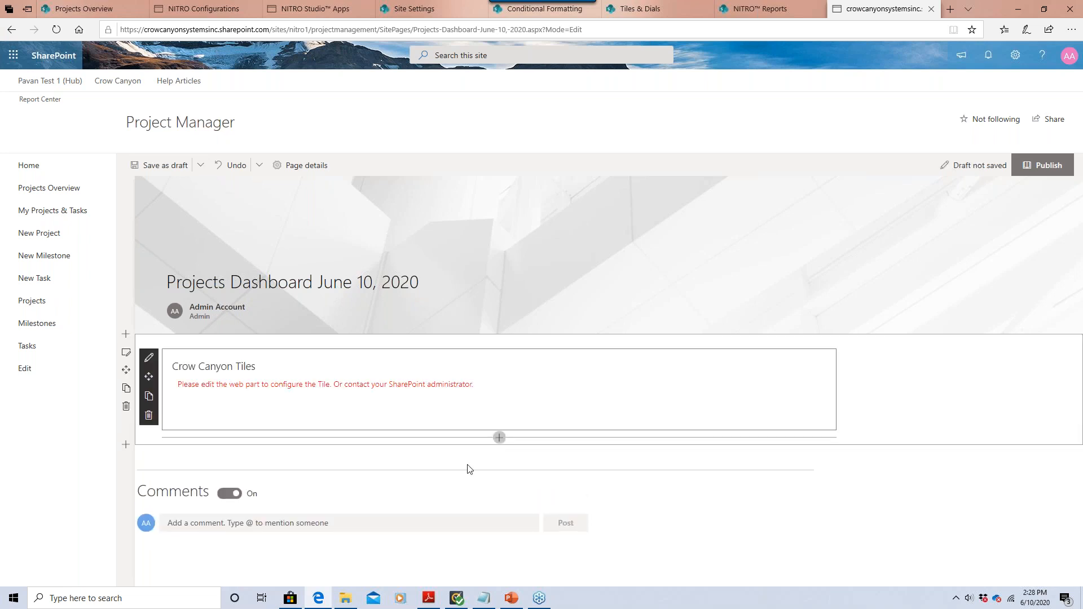
Choose HomepageTiles as the Tiles Group Name, close the properties pane and publish the page.
left_click(151, 361)
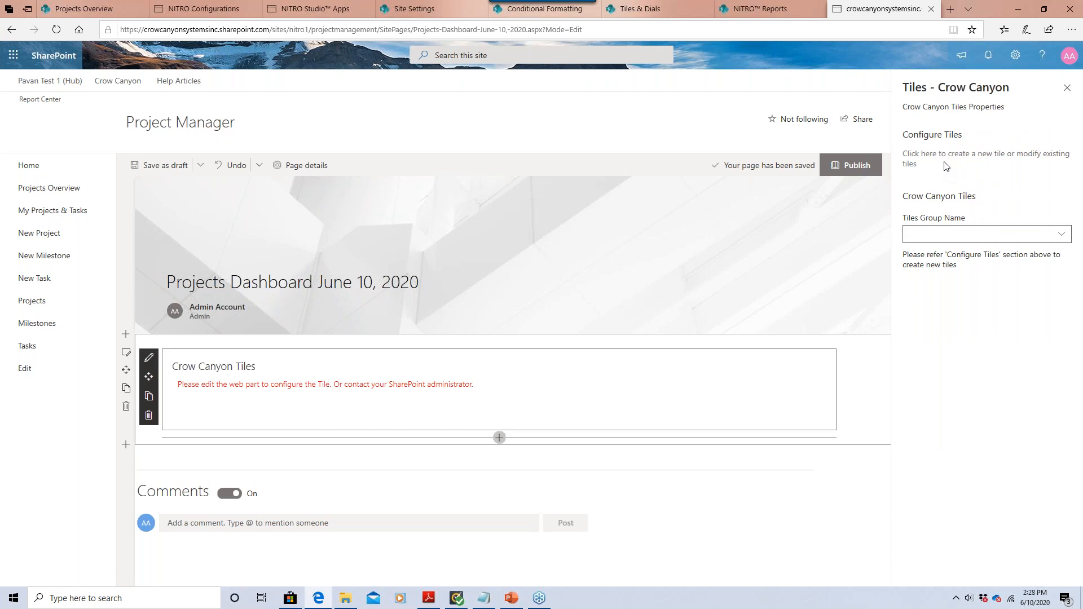
left_click(959, 158)
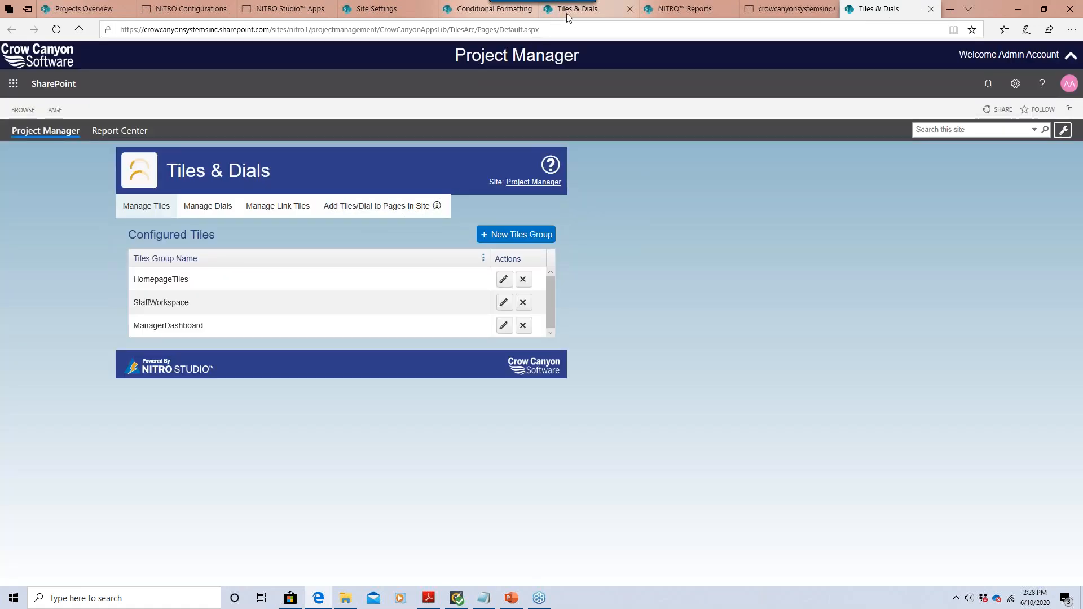
mouse_move(568, 17)
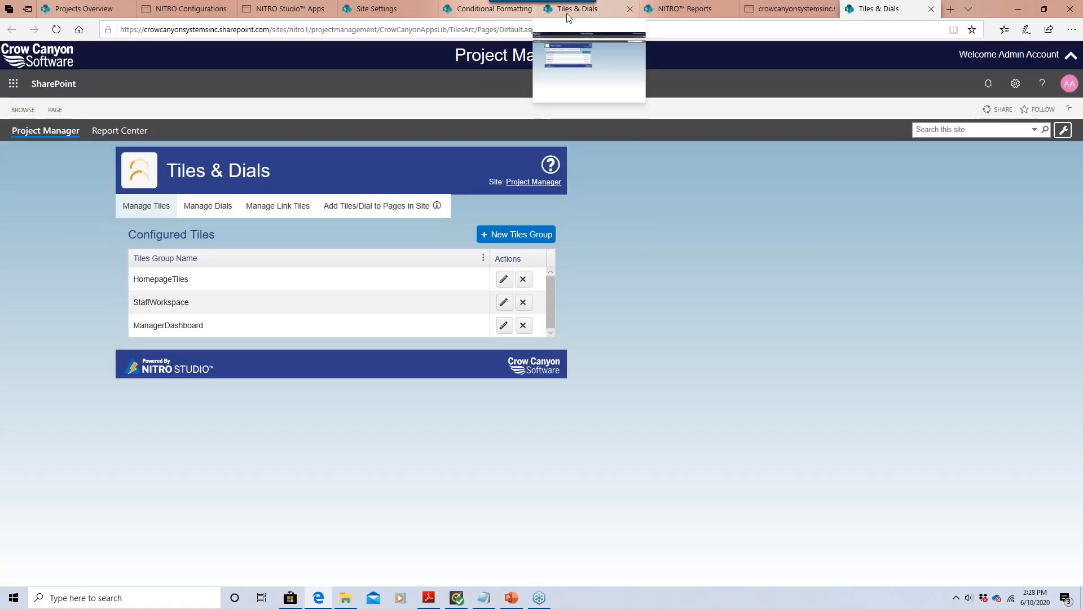
left_click(777, 12)
left_click(934, 239)
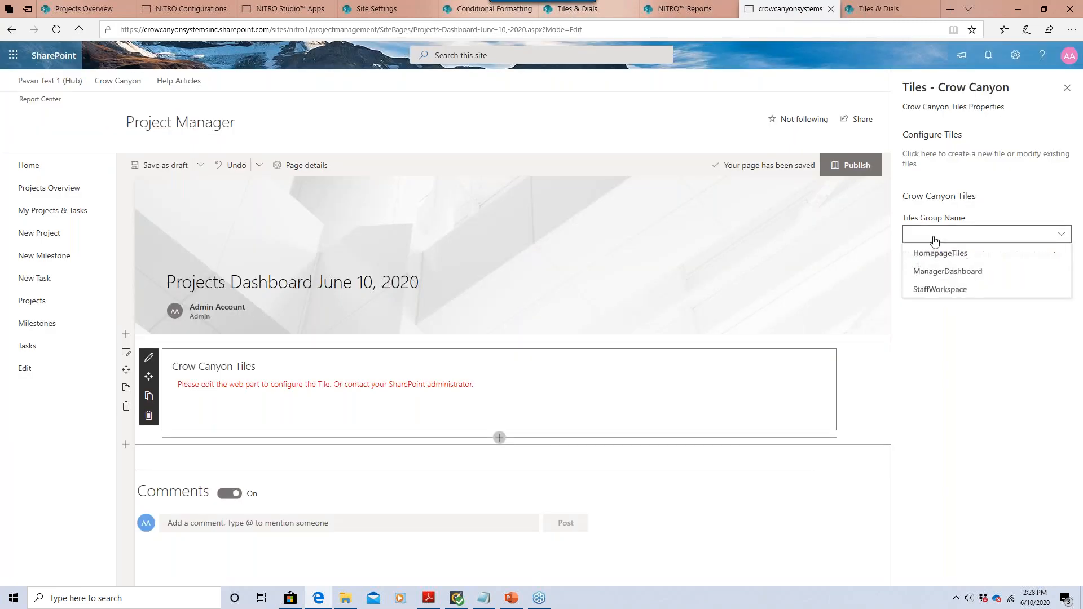
left_click(942, 253)
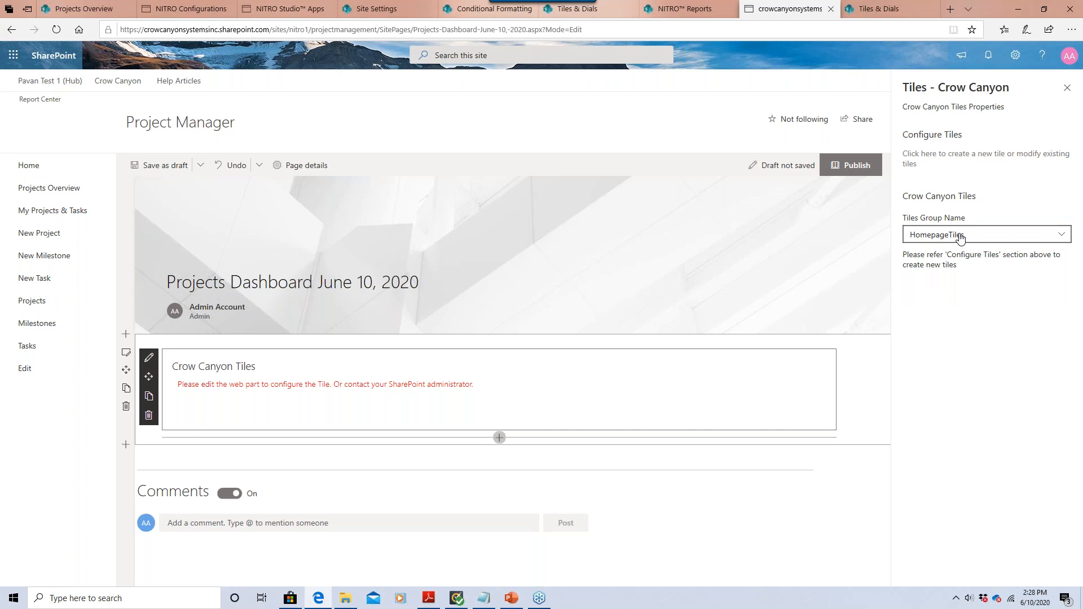
left_click(1067, 88)
left_click(1032, 165)
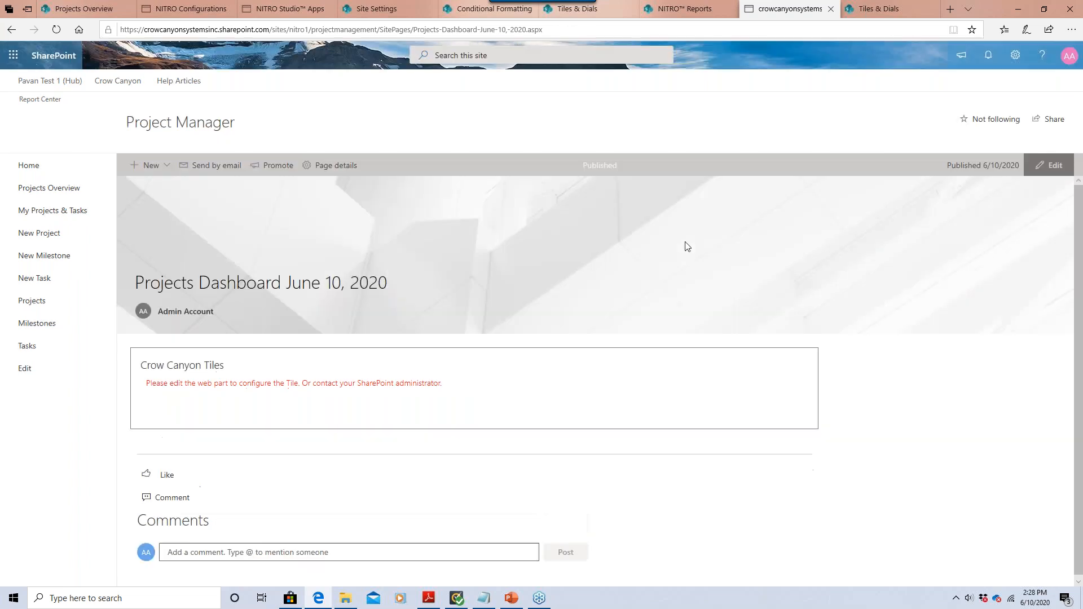
Refresh to see the 15 active projects, 26 pending milestones and 40 pending tasks tiles, then edit again.
left_click(56, 29)
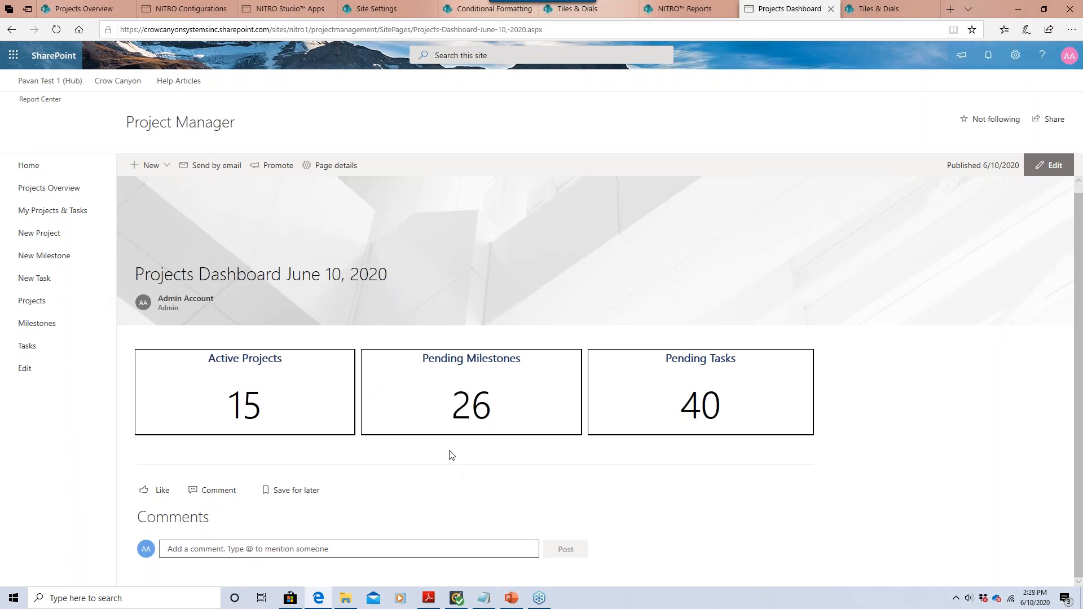
left_click(1049, 165)
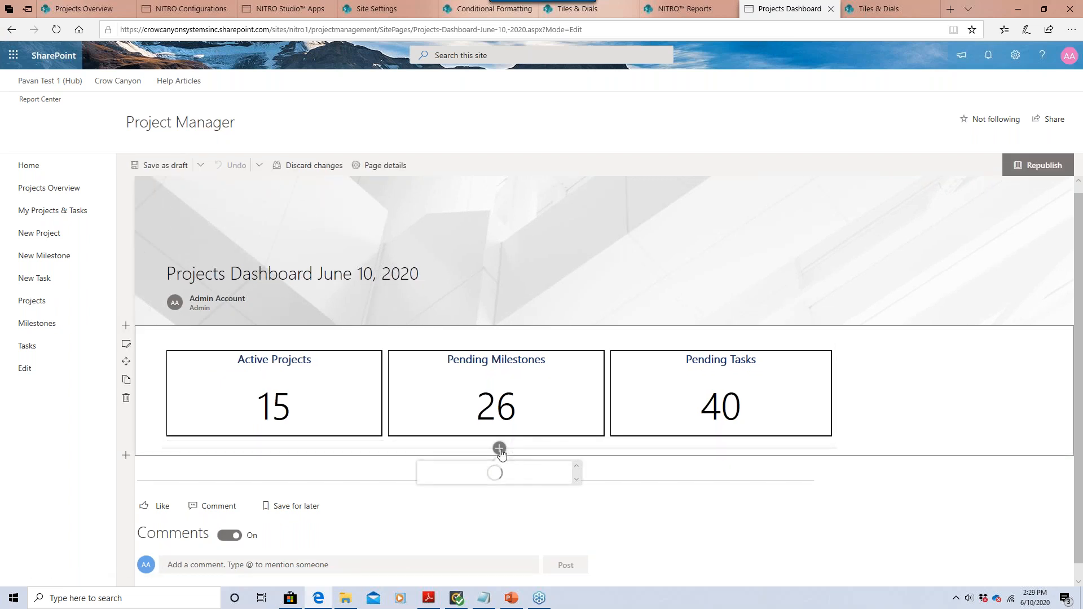
Add a List View - Crow Canyon web part below the tiles and open its property pane.
left_click(499, 450)
left_click_drag(576, 296, 574, 371)
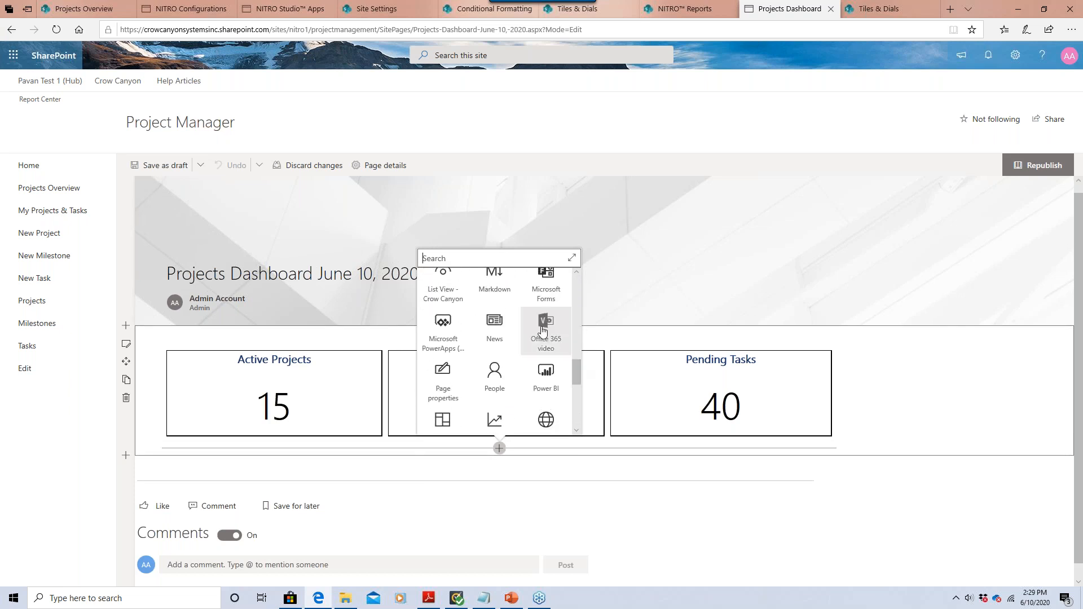
left_click(429, 293)
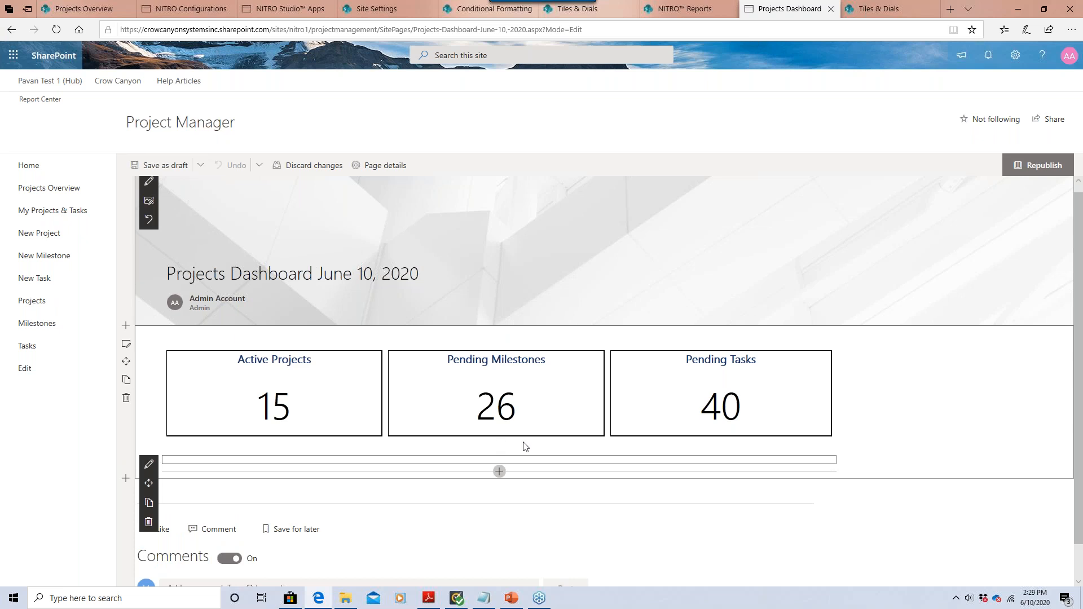
left_click(155, 470)
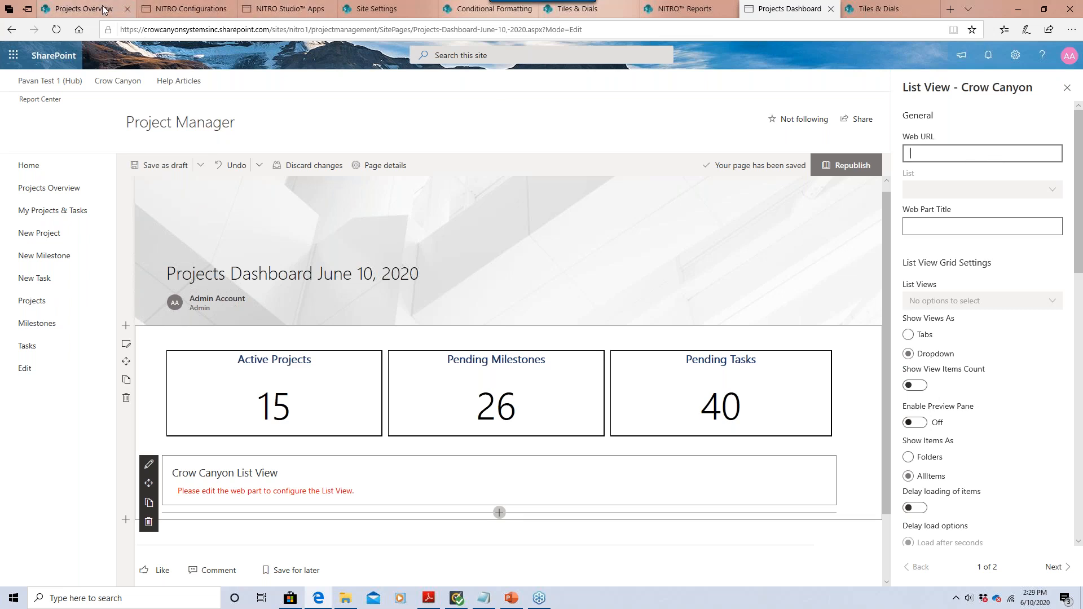
Copy the projectmanagement site URL from the Projects Overview tab into the Web URL field.
left_click(85, 8)
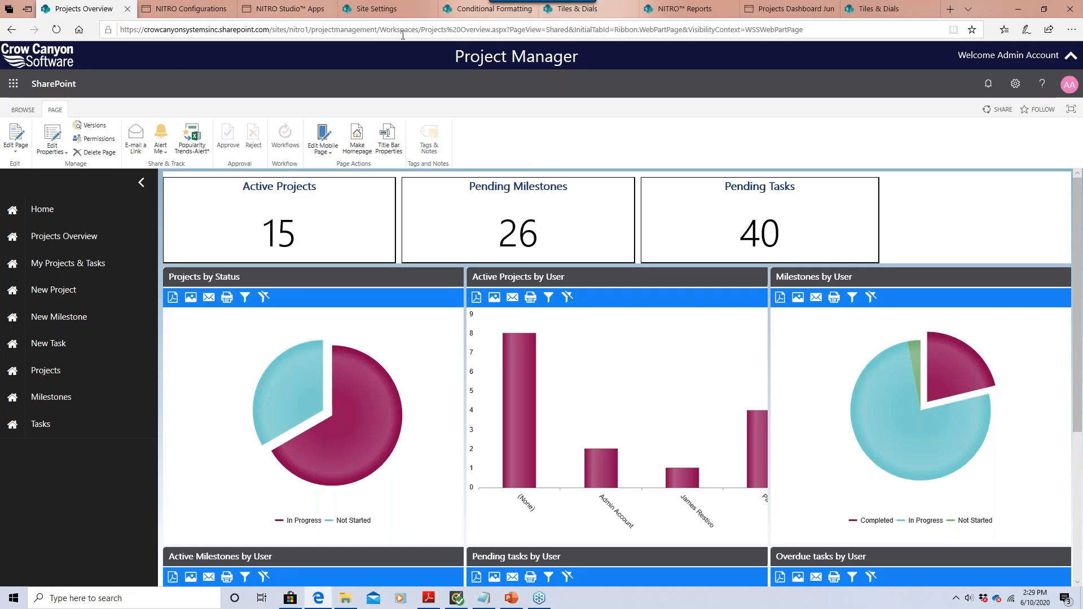
left_click_drag(376, 26, 107, 32)
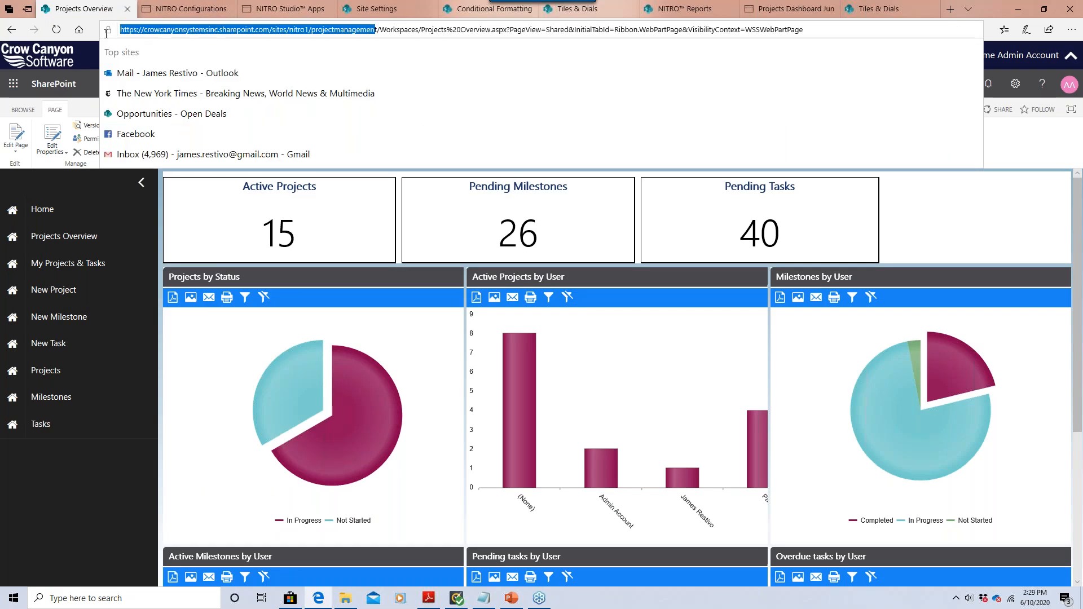
left_click_drag(377, 30, 125, 52)
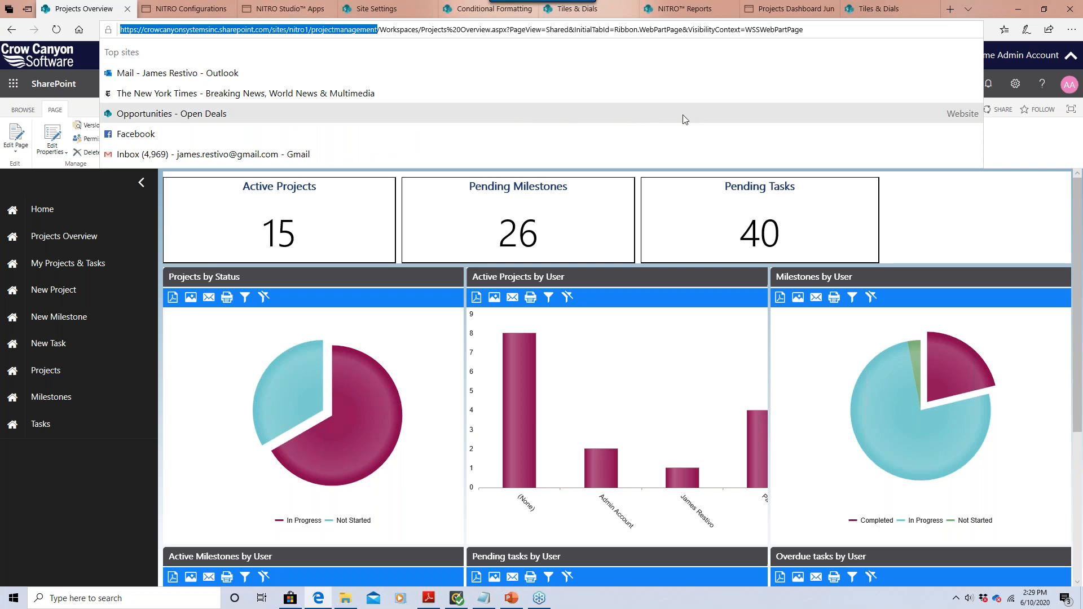
left_click(909, 9)
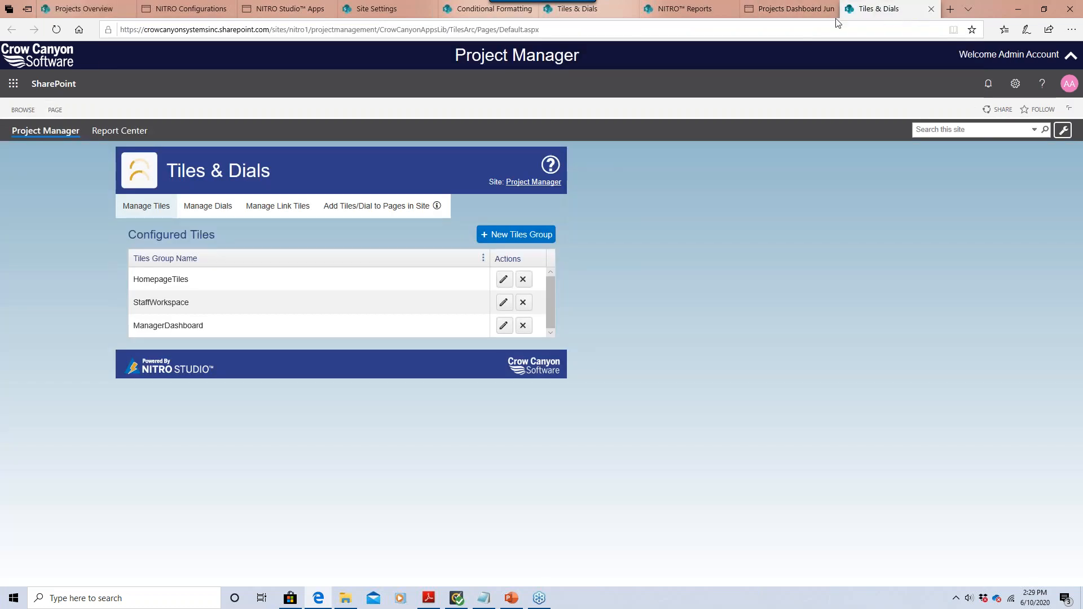
left_click(809, 14)
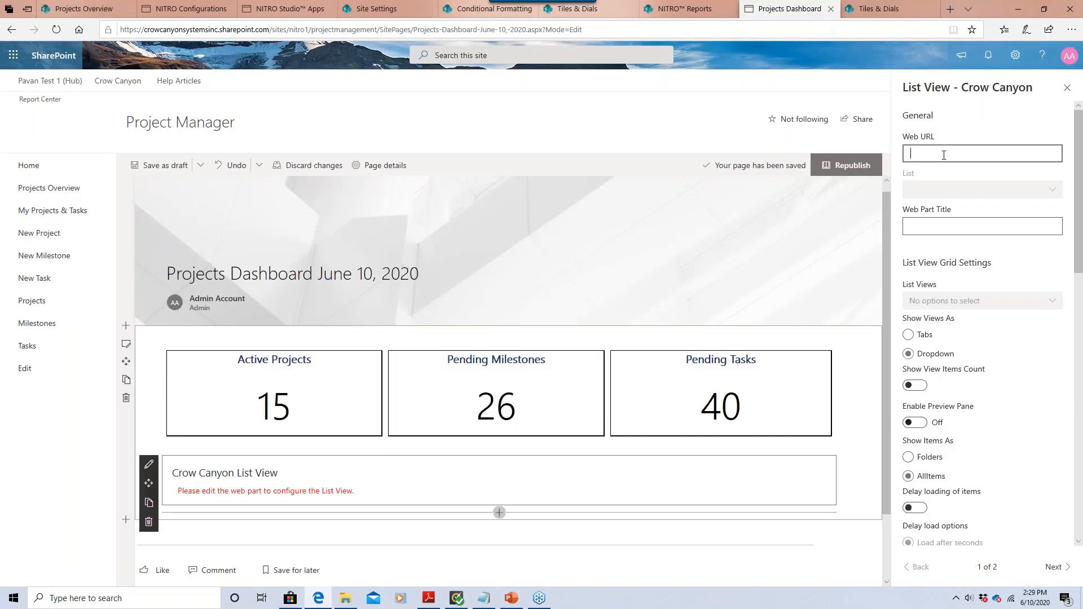
type("https://crowcanyonsystemsinc.sharepoint.com/sites/nitro1/projectmanagement")
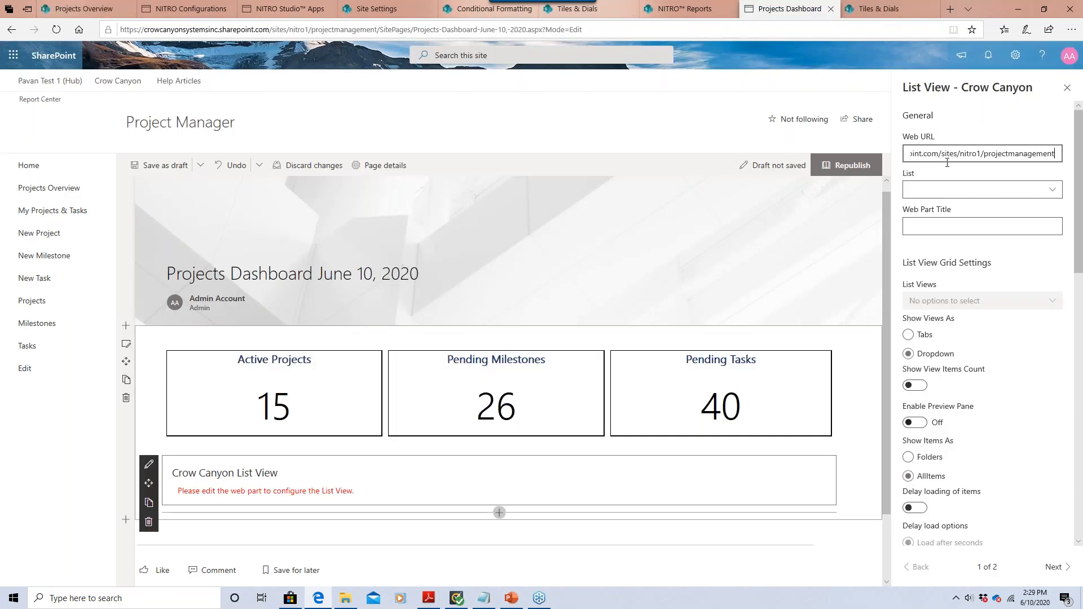
Choose the Tasks list and title the web part 'Open Tasks'.
left_click(963, 193)
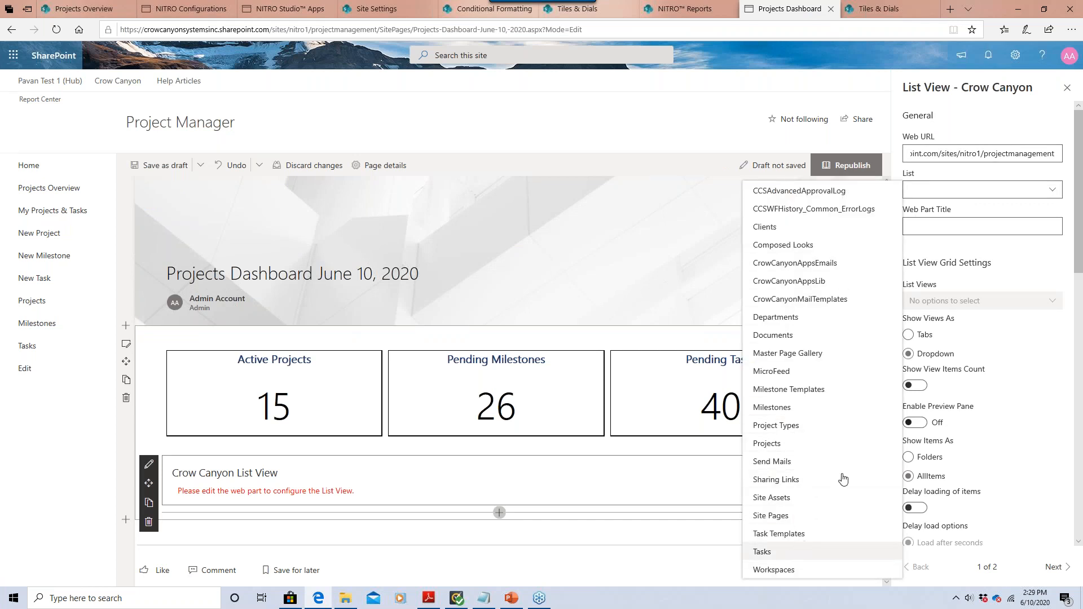
key("Return")
left_click(934, 227)
type("Open")
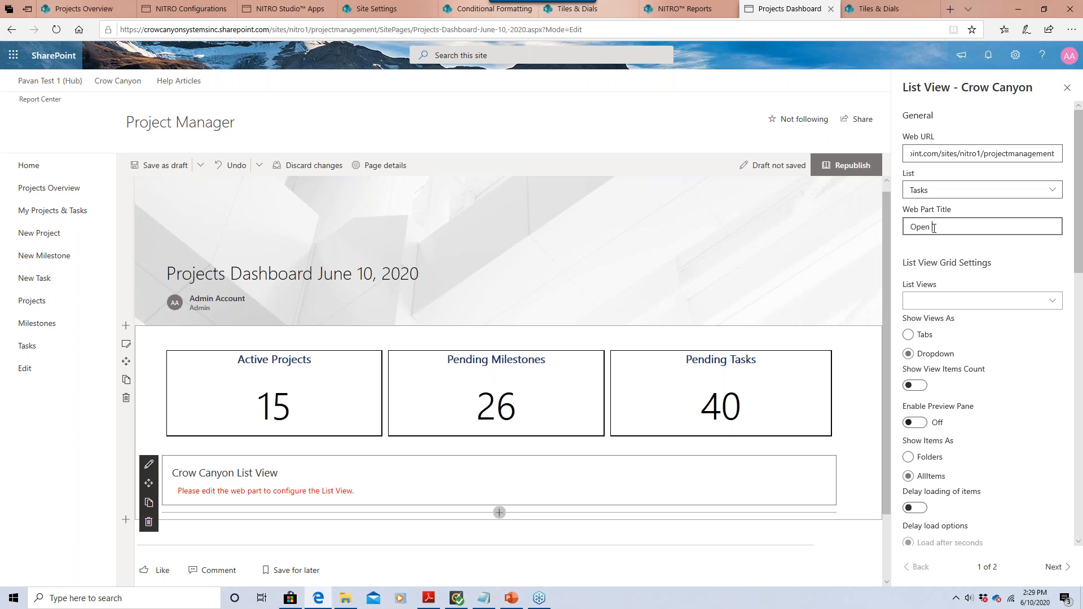
type(" Tasks")
Enable the Pending Tasks, My Pending Tasks and Completed views, then close the property pane.
left_click(950, 302)
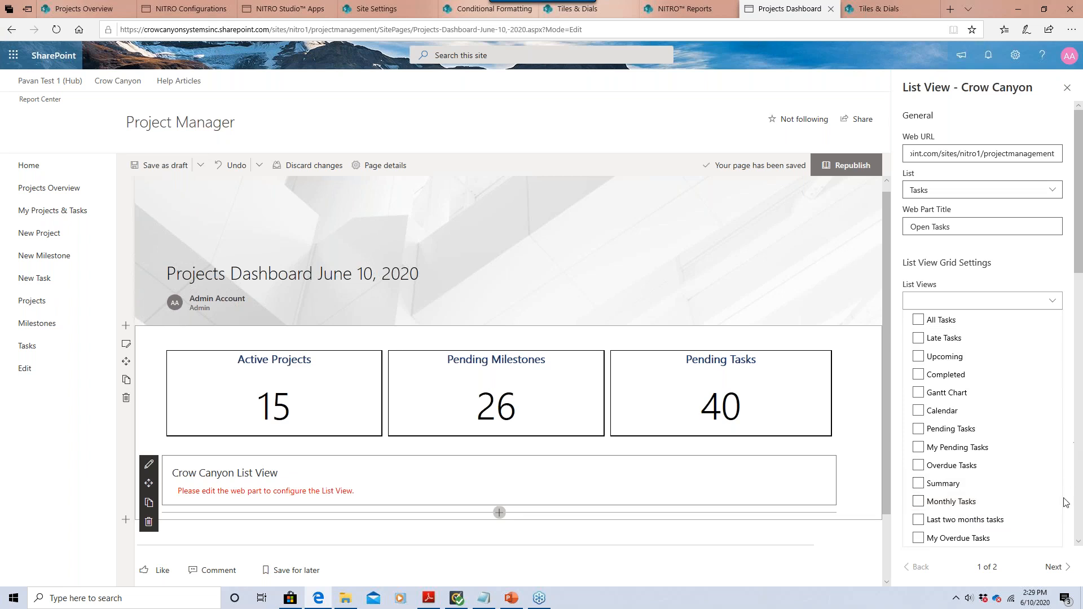
left_click(962, 430)
left_click(965, 448)
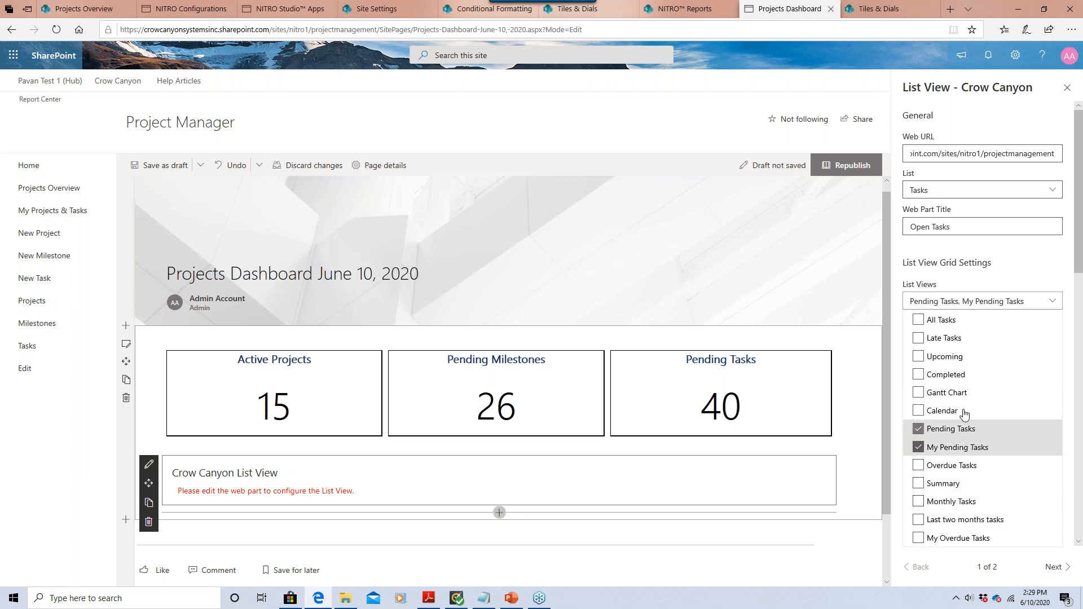
left_click(959, 375)
left_click(1007, 272)
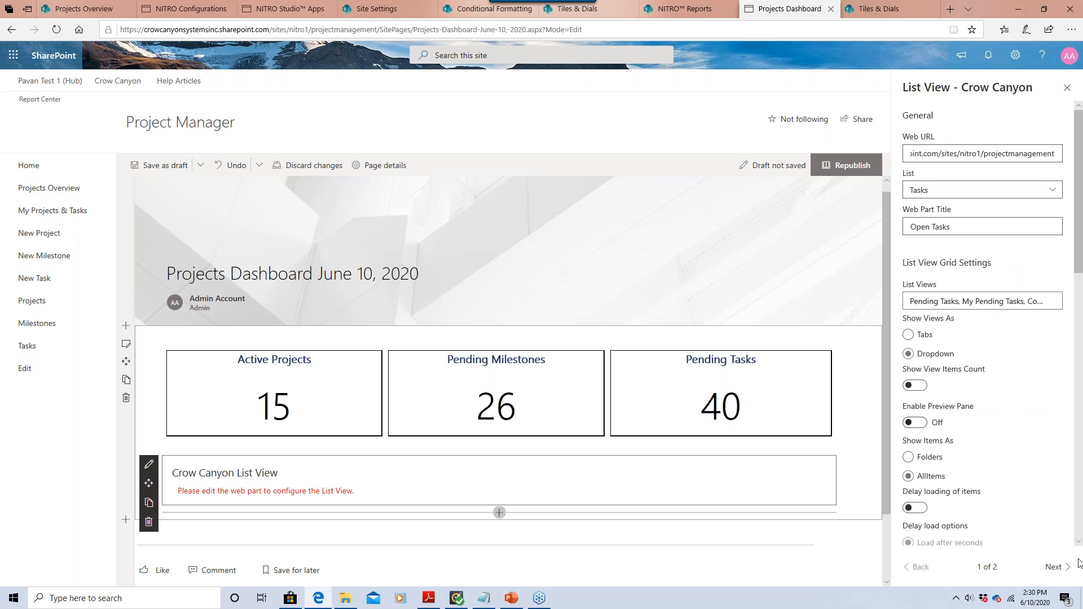
scroll(1079, 555, "down", 6)
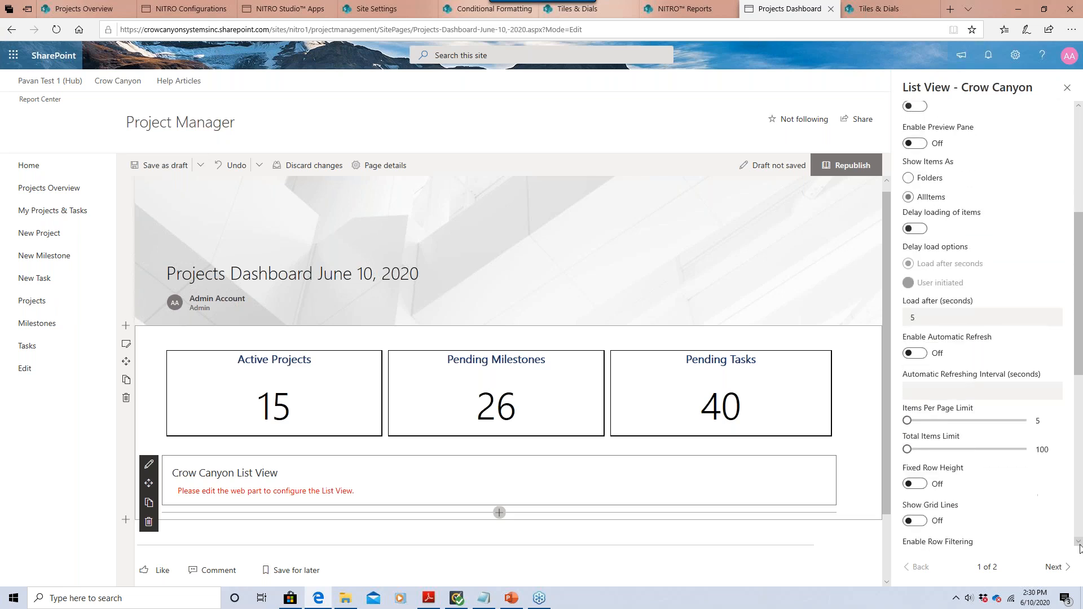
scroll(1078, 548, "down", 5)
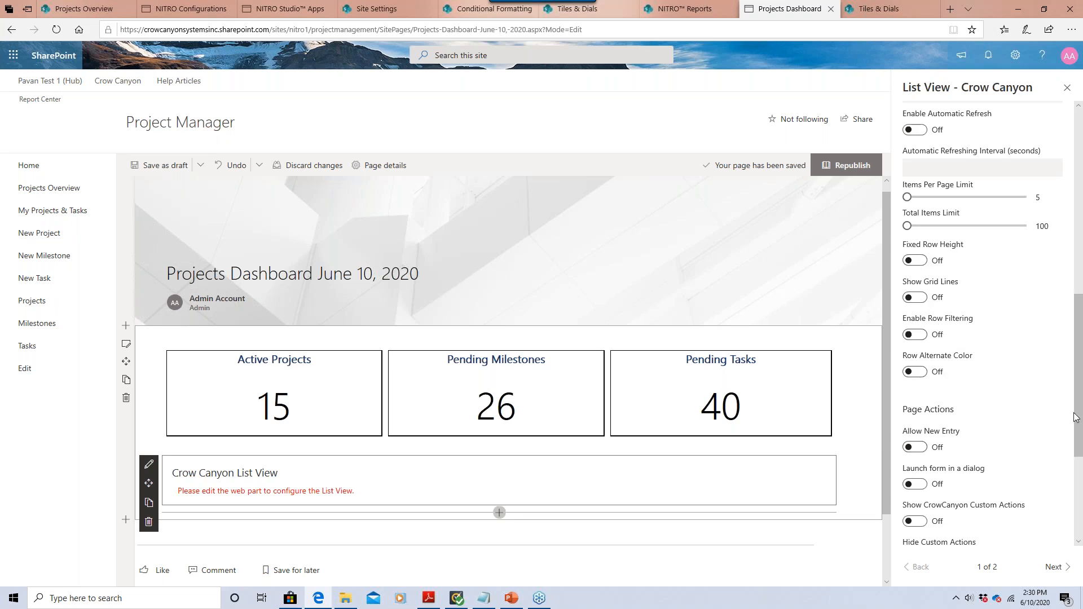
scroll(1049, 445, "down", 3)
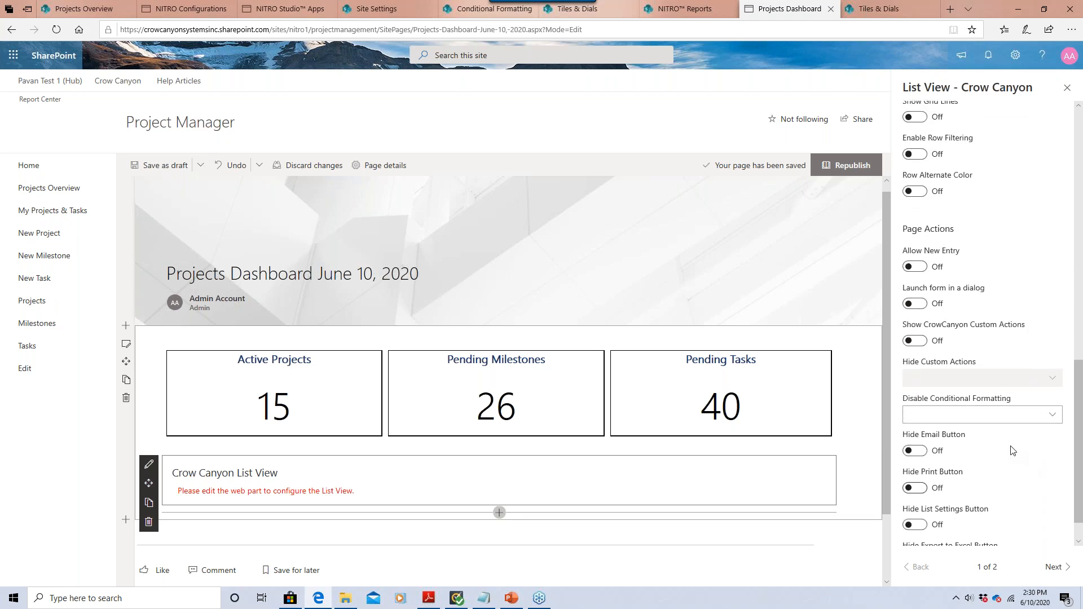
left_click_drag(1081, 406, 1081, 116)
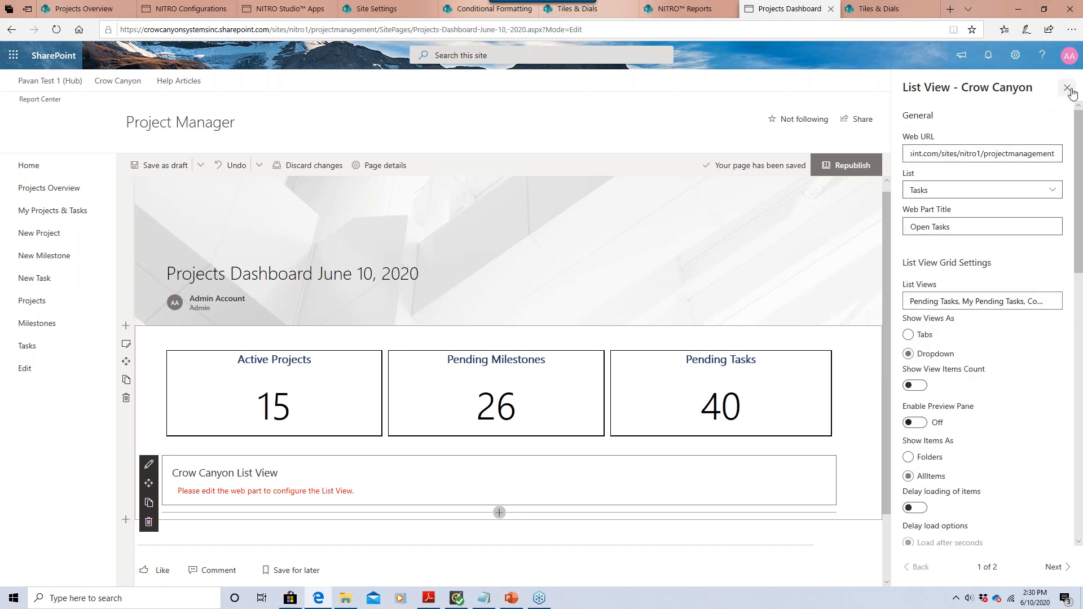
left_click(1067, 89)
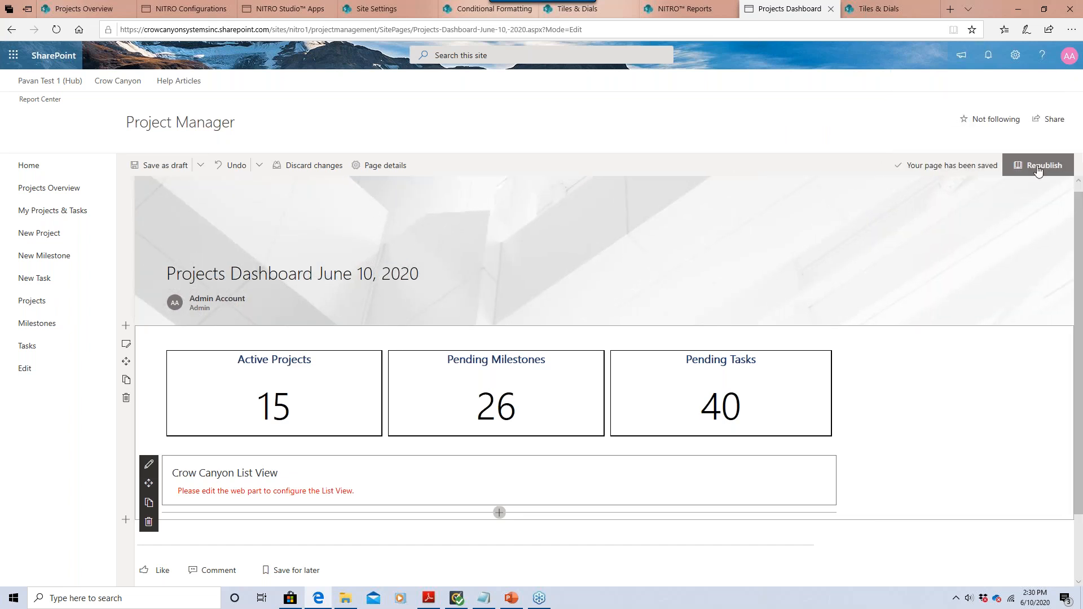
Republish and reload, confirm Open Tasks shows the Pending Tasks view, then return to editing.
left_click(1036, 172)
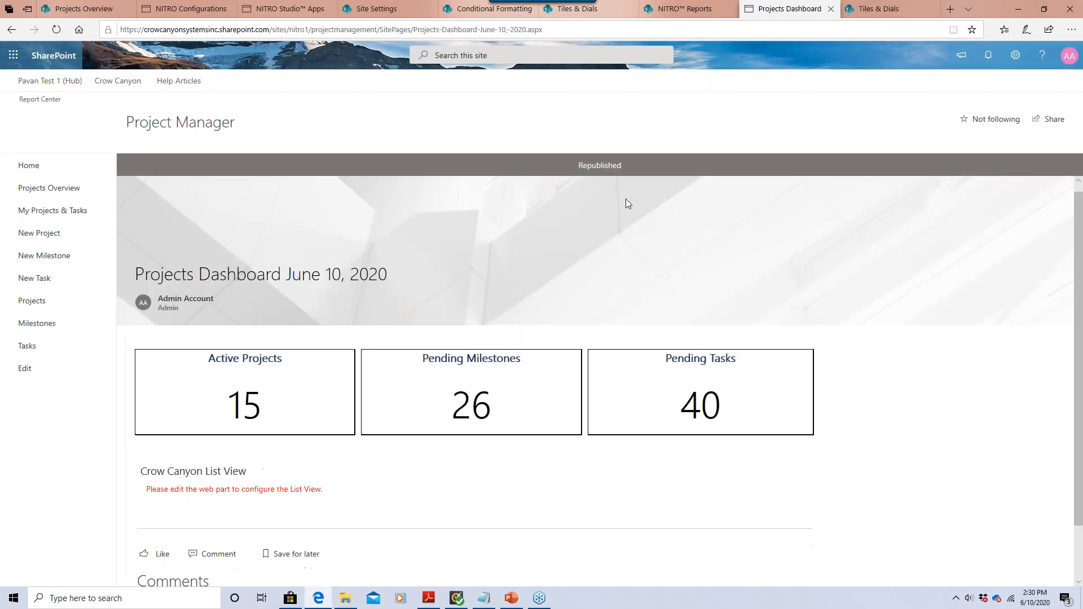
key("F5")
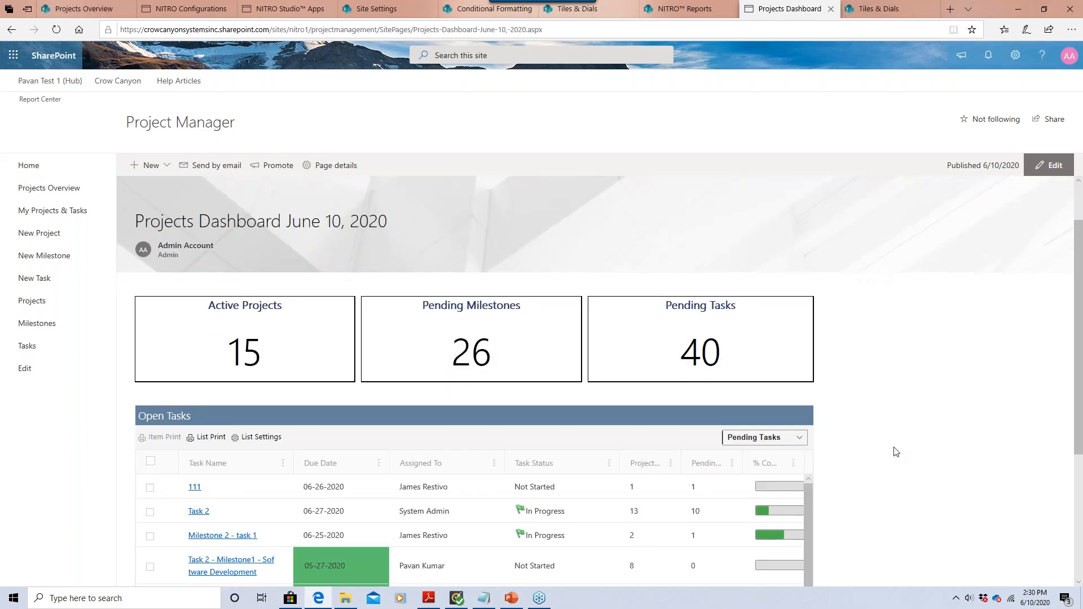
scroll(995, 445, "down", 4)
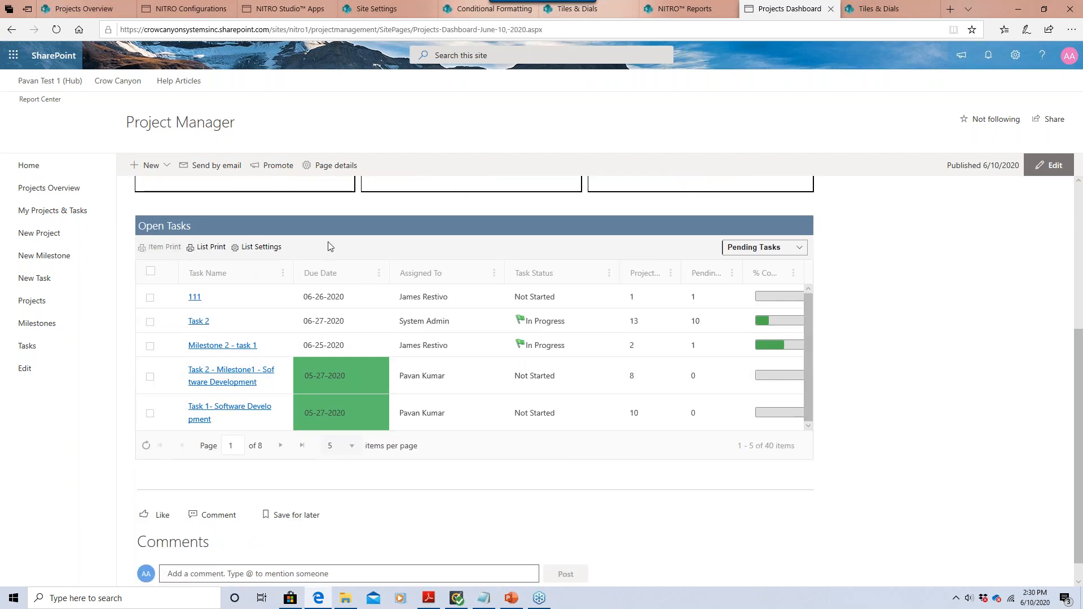
left_click(798, 249)
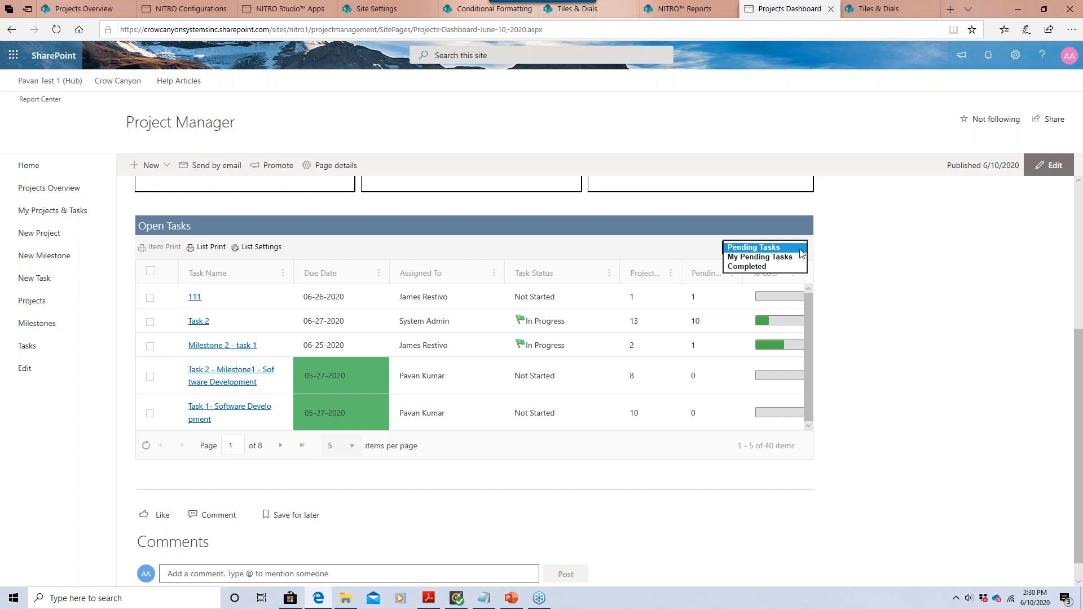
left_click(800, 249)
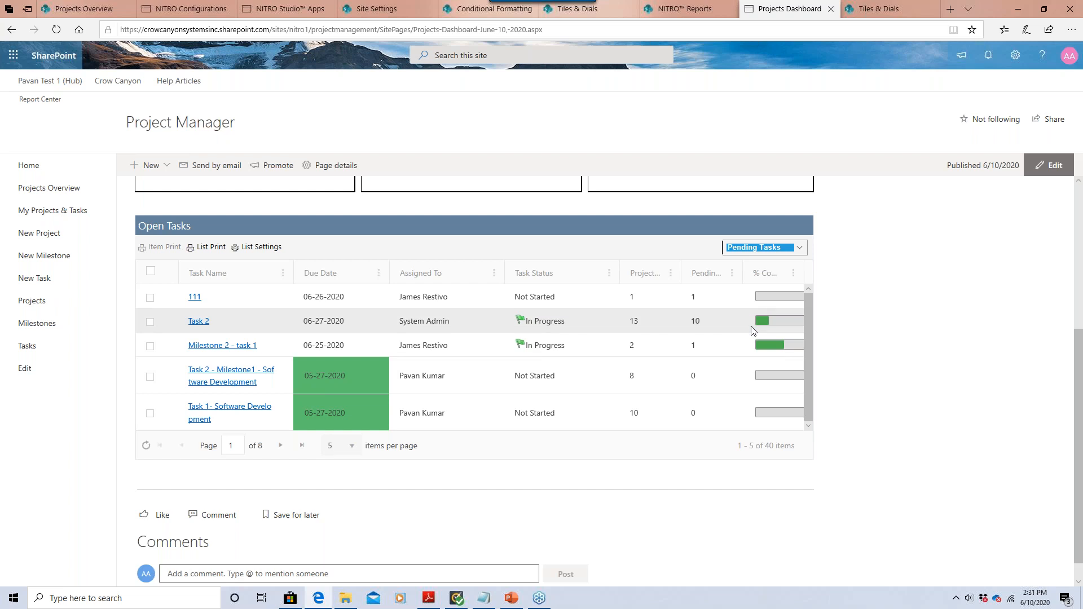
left_click(829, 317)
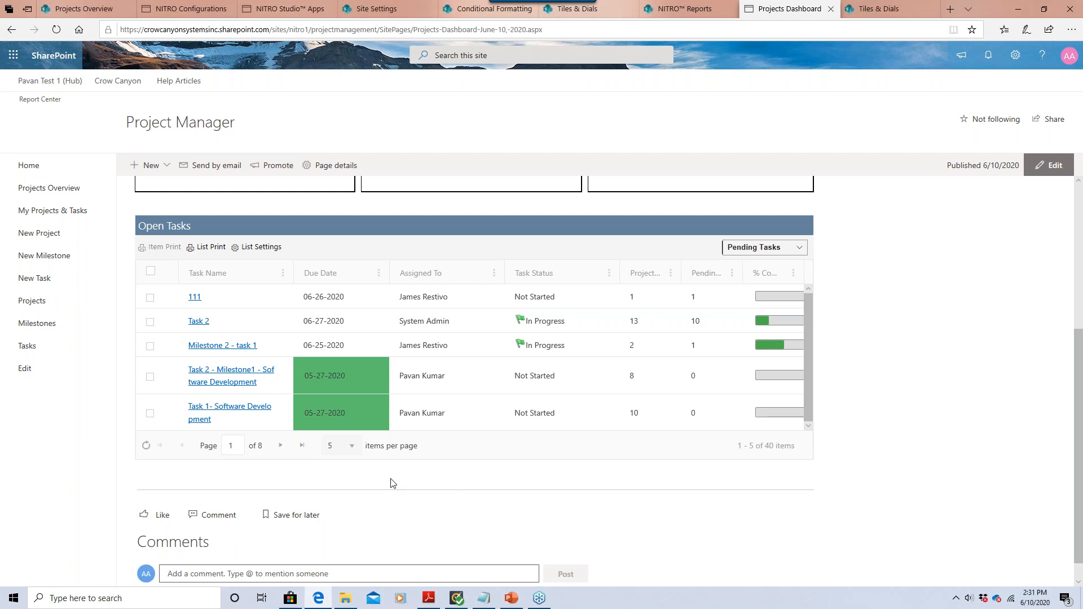
left_click(1046, 164)
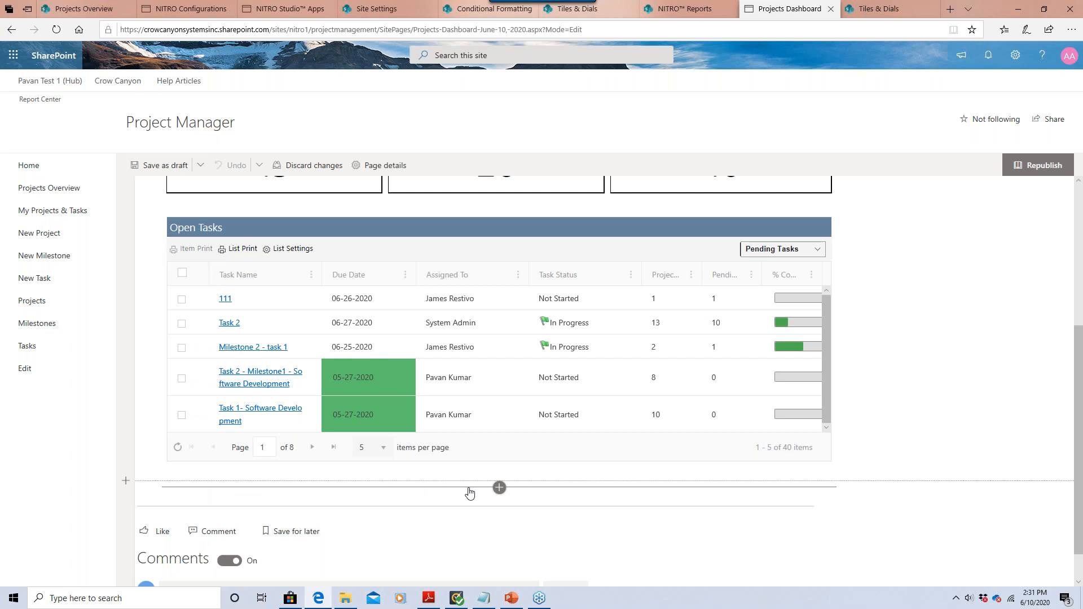
Add a three-column section below the Open Tasks list.
left_click(126, 482)
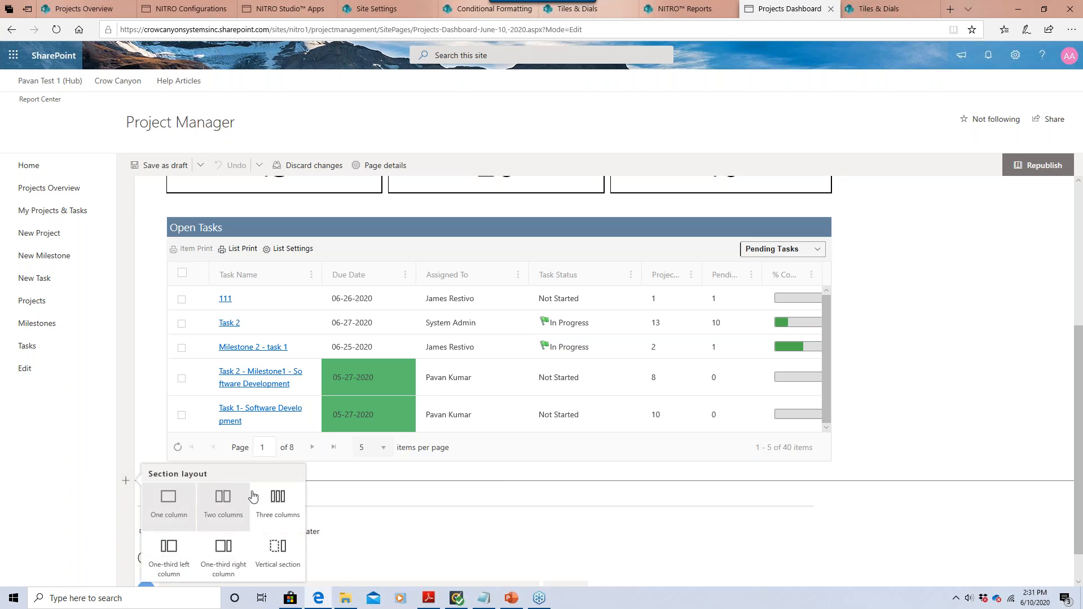
left_click(275, 517)
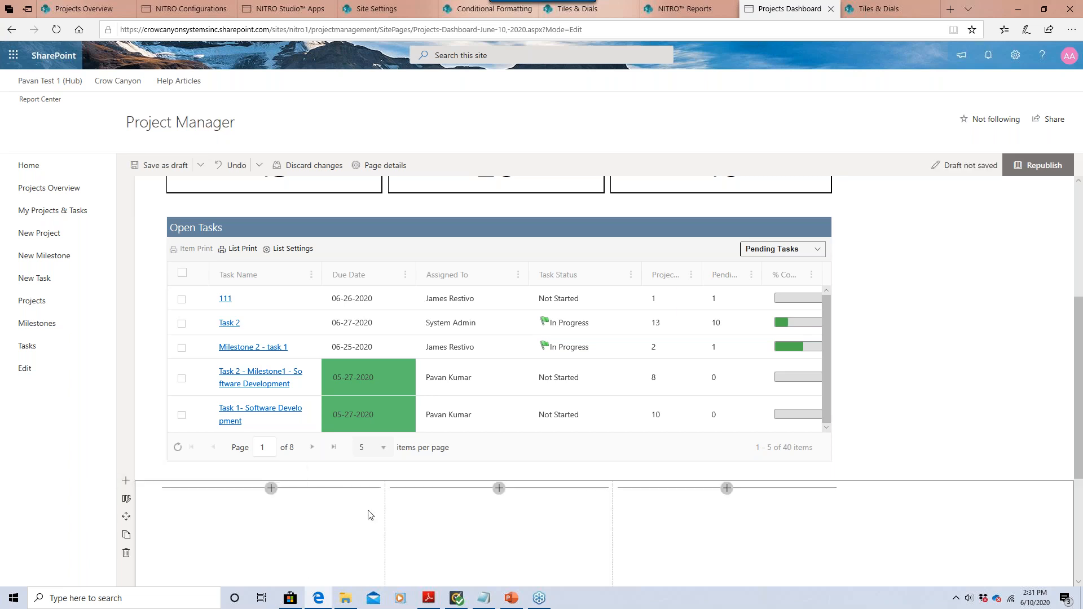
left_click(84, 9)
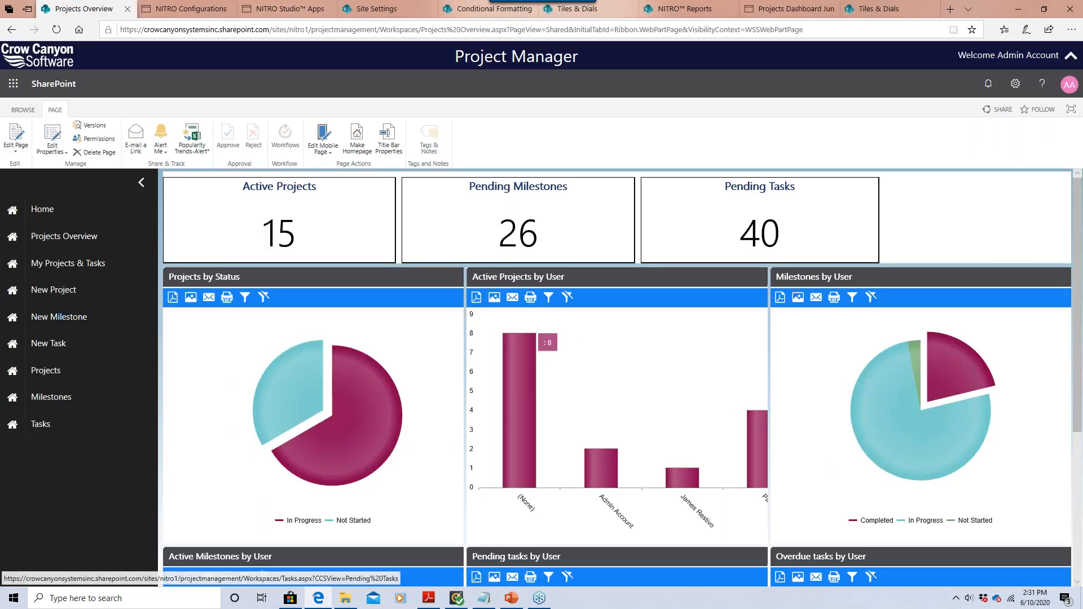
left_click(818, 14)
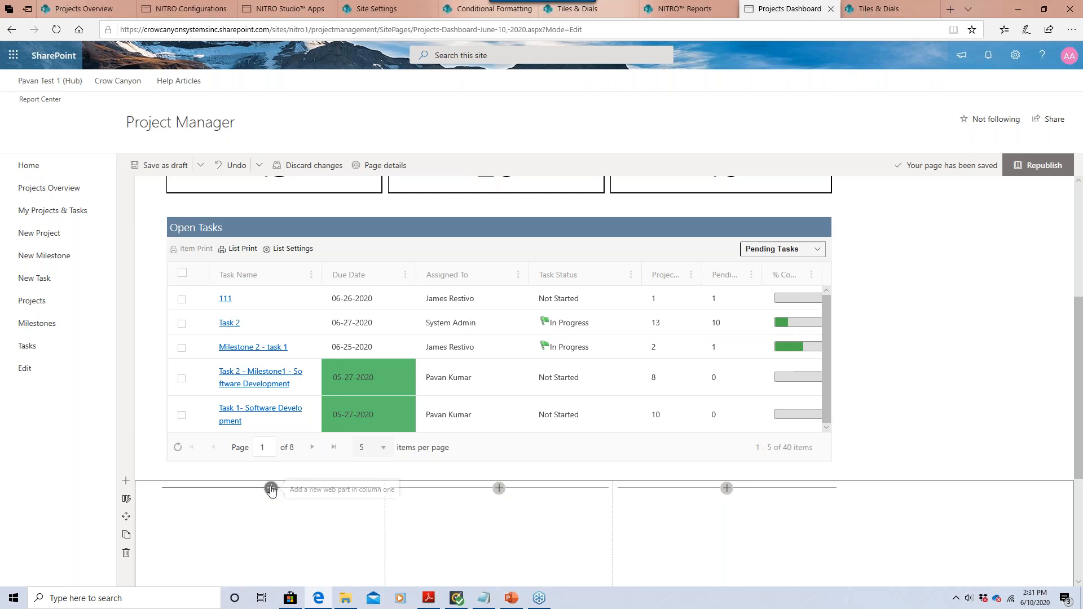
Search 'report', add Report - Crow Canyon to column one and open its settings.
left_click(272, 488)
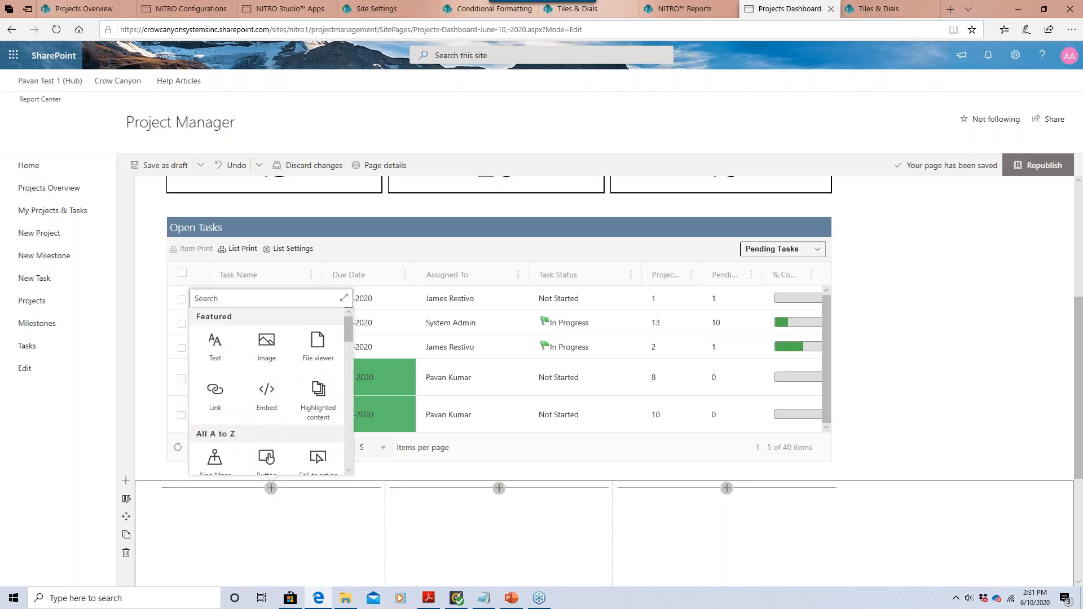
type("report")
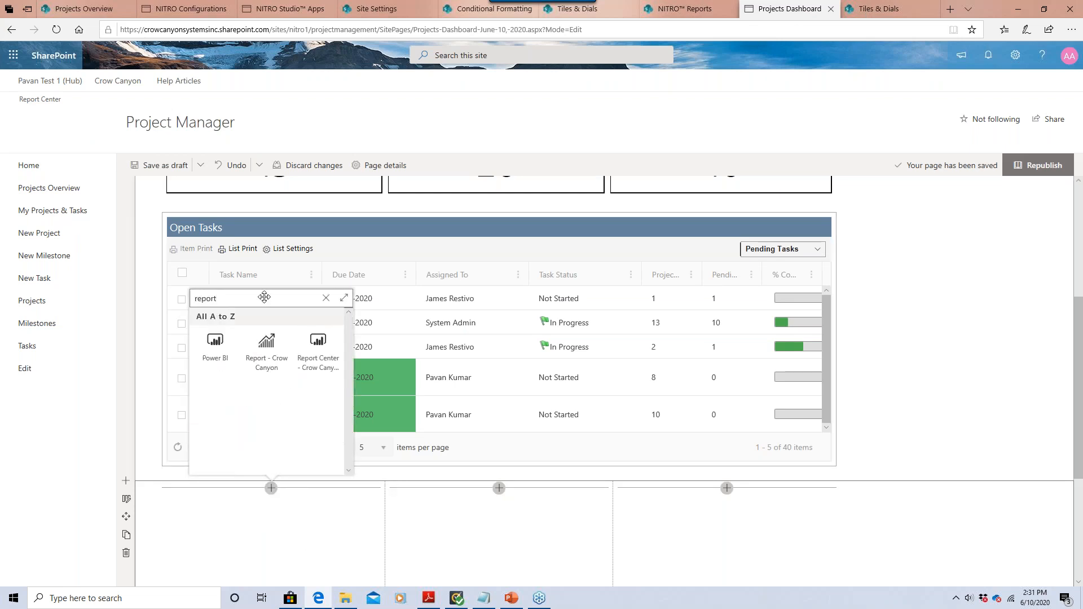
left_click(283, 371)
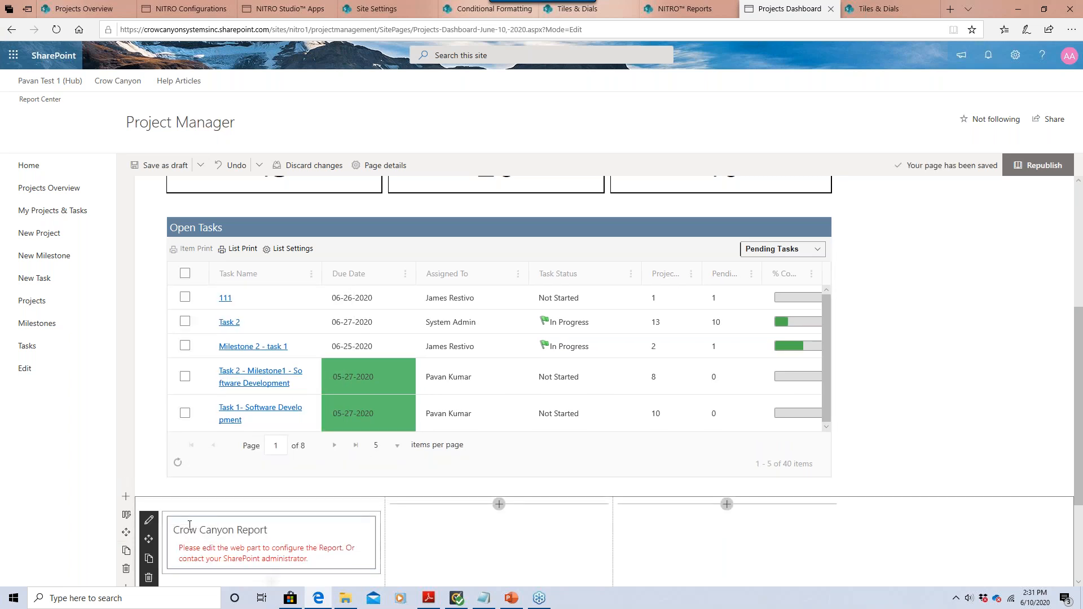
left_click(149, 520)
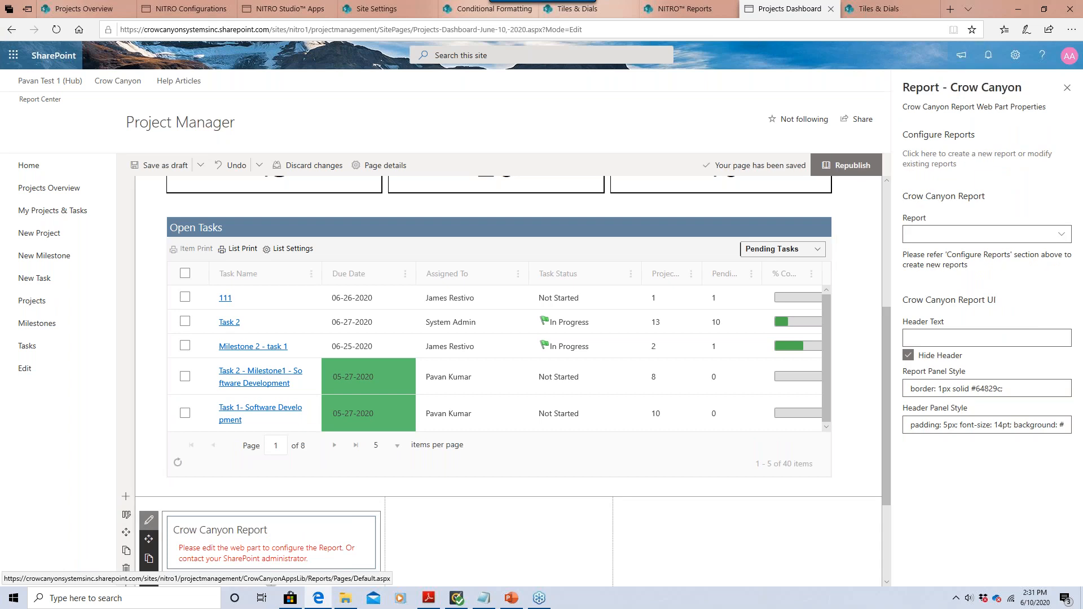
Select Projects by Status in the Report dropdown.
left_click(1021, 234)
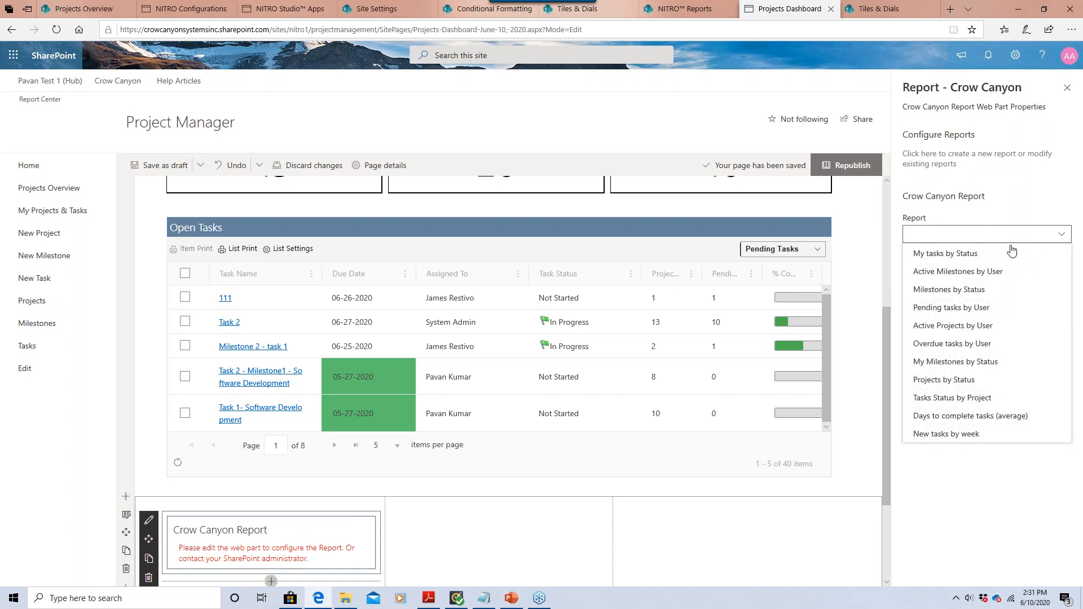
left_click(976, 381)
left_click(85, 8)
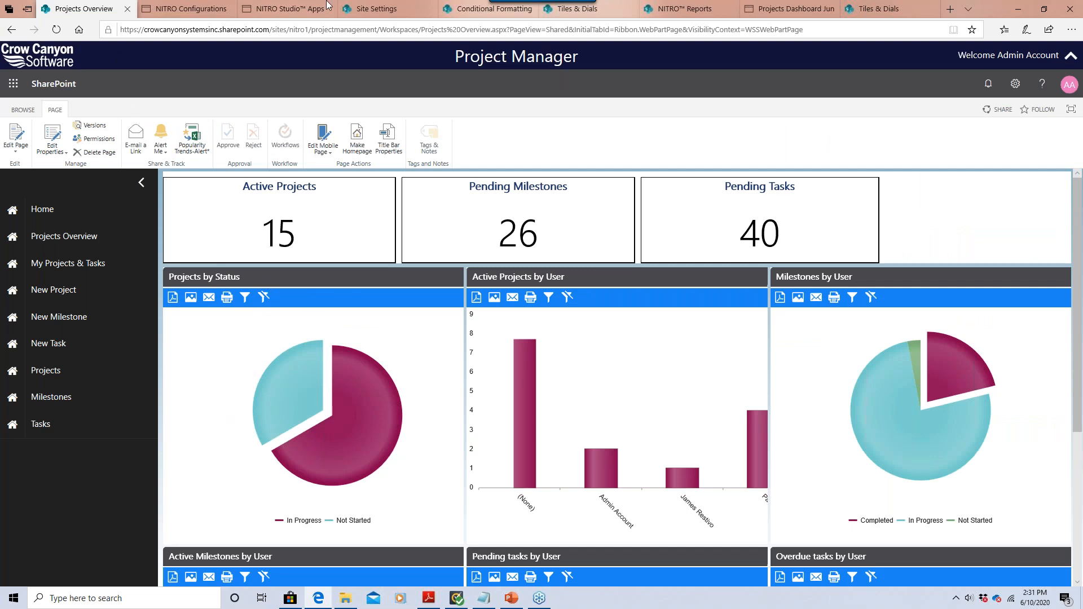
left_click(788, 7)
Set the header text to 'Projects by Status', uncheck Hide Header, close the pane and republish.
left_click(963, 337)
type("Projects by")
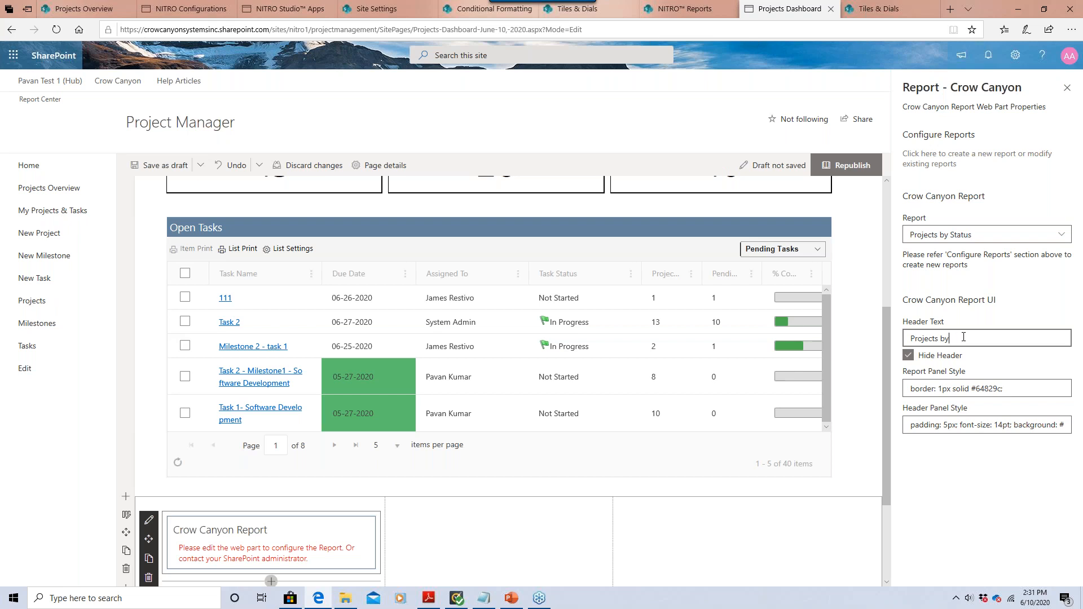
left_click(907, 356)
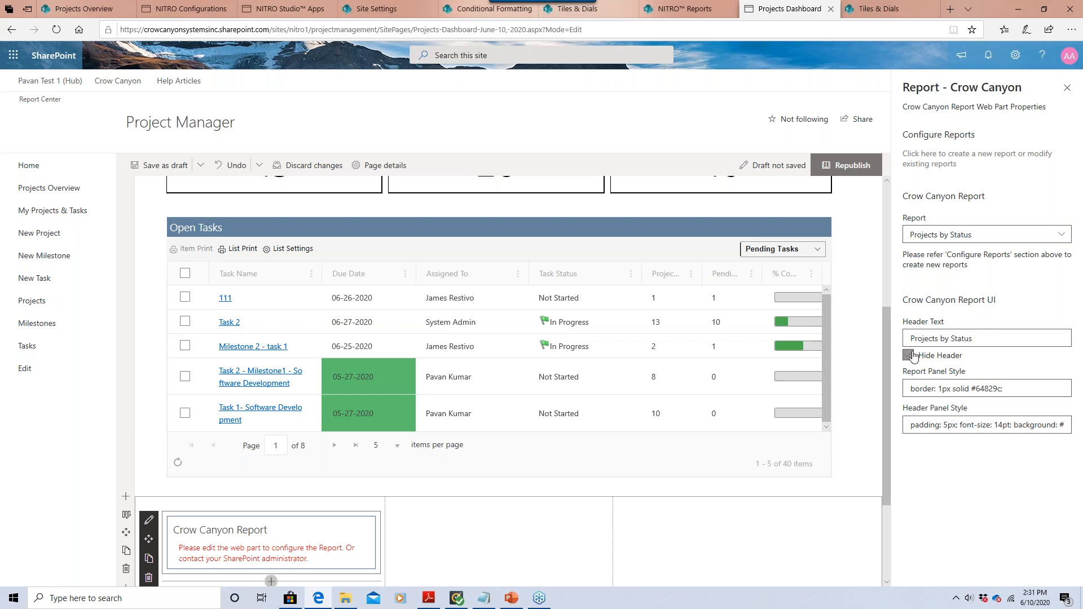
left_click(1065, 88)
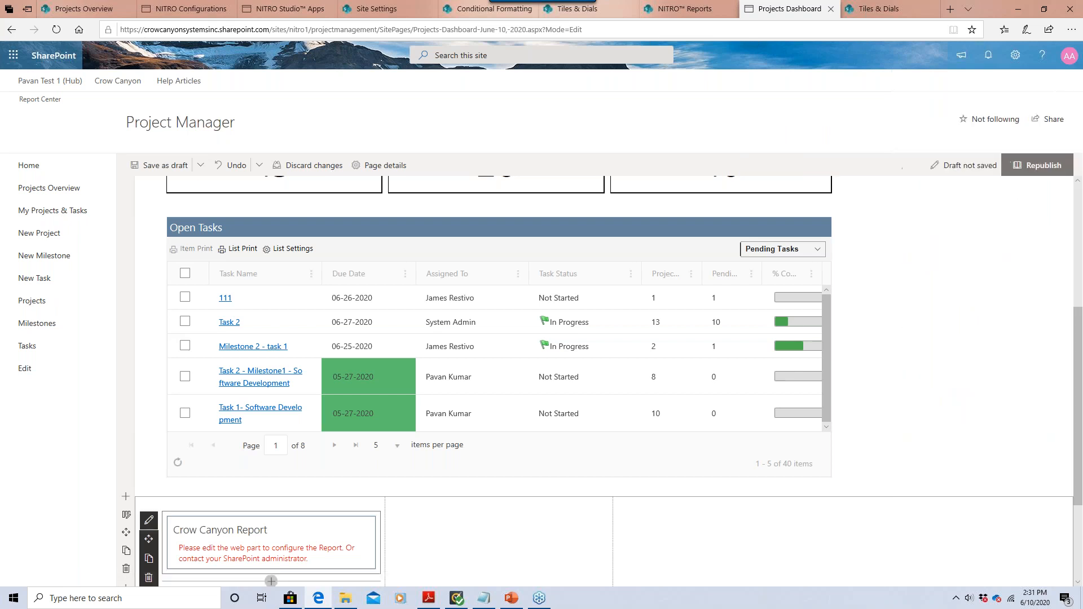
left_click(1006, 168)
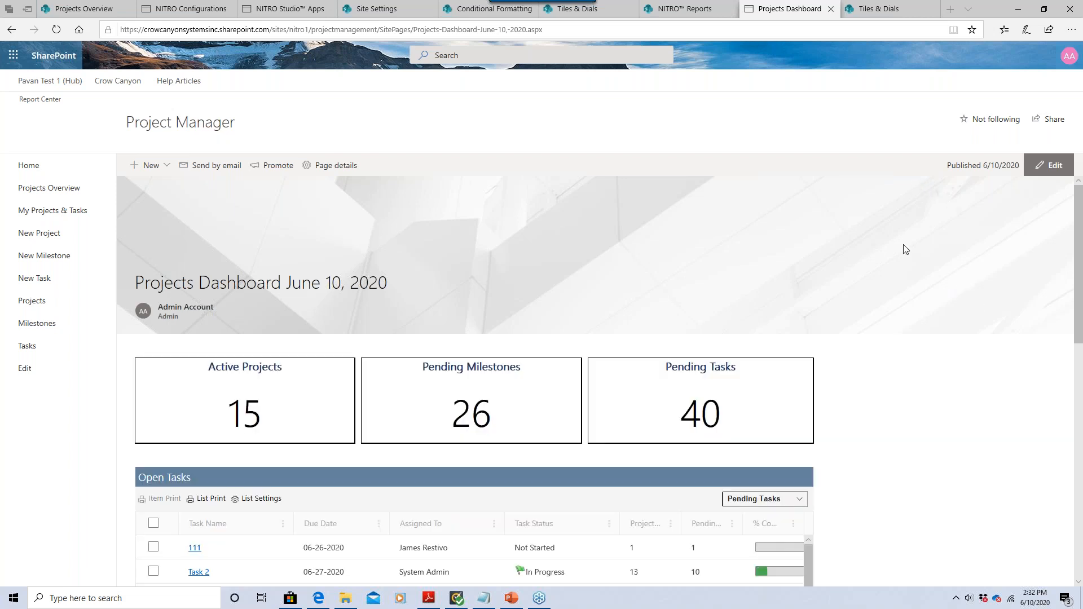
Scroll the published dashboard to check the Projects by Status pie chart, then open a new browser tab.
scroll(889, 391, "down", 10)
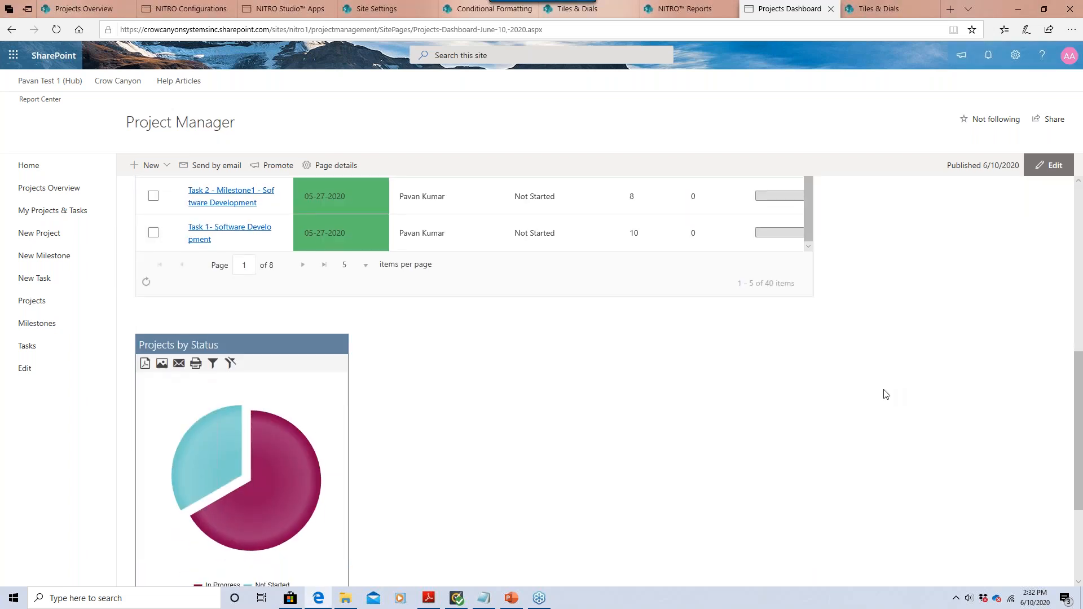
left_click_drag(1080, 417, 1073, 193)
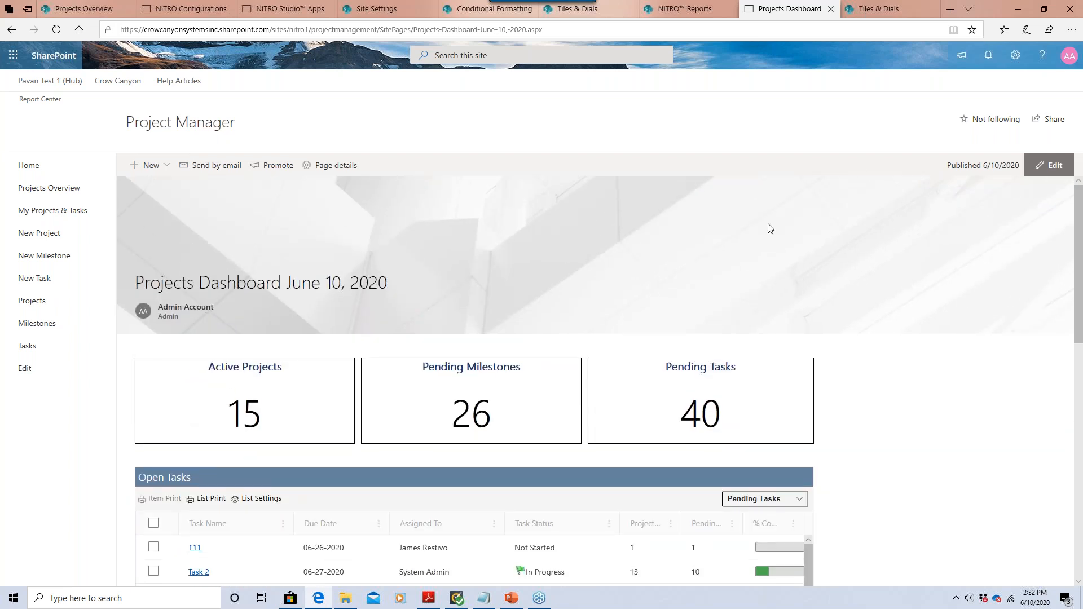
left_click_drag(1081, 344, 1081, 451)
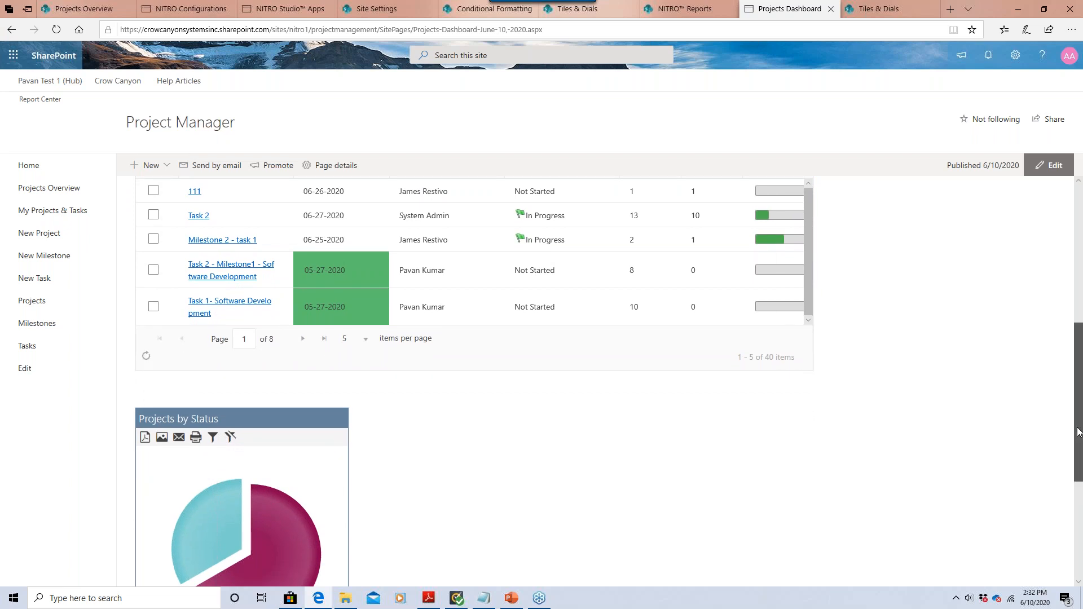
scroll(1079, 451, "down", 1)
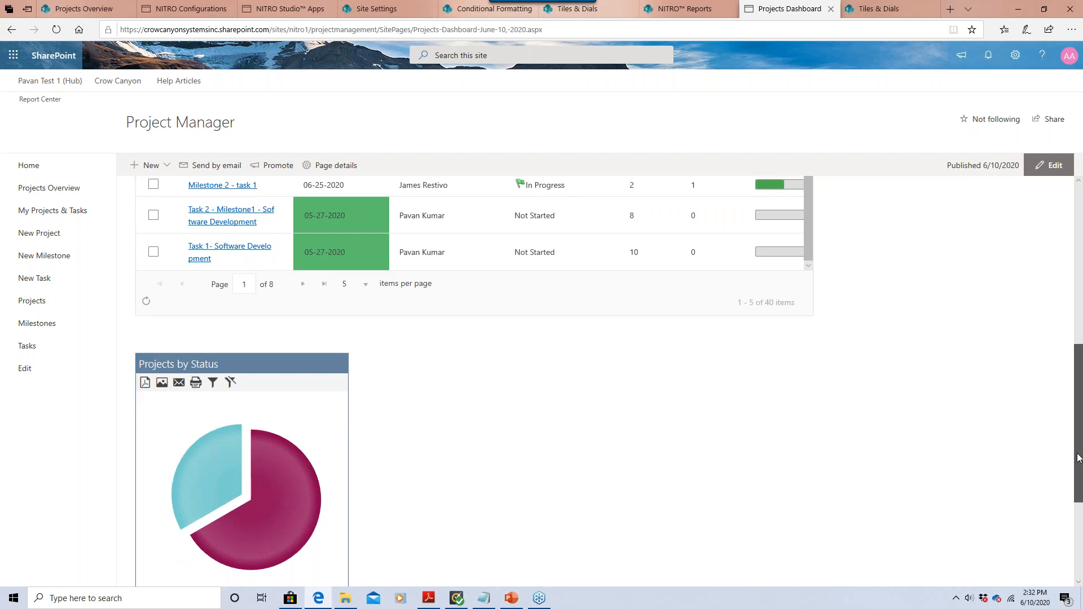
left_click_drag(1078, 451, 1078, 457)
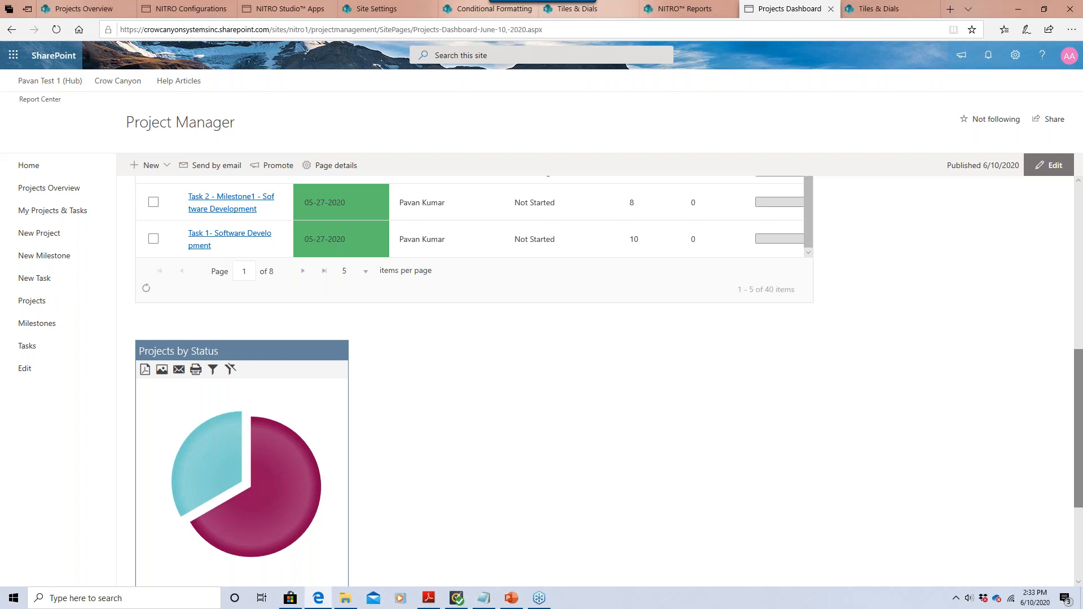
left_click_drag(1077, 404, 1077, 265)
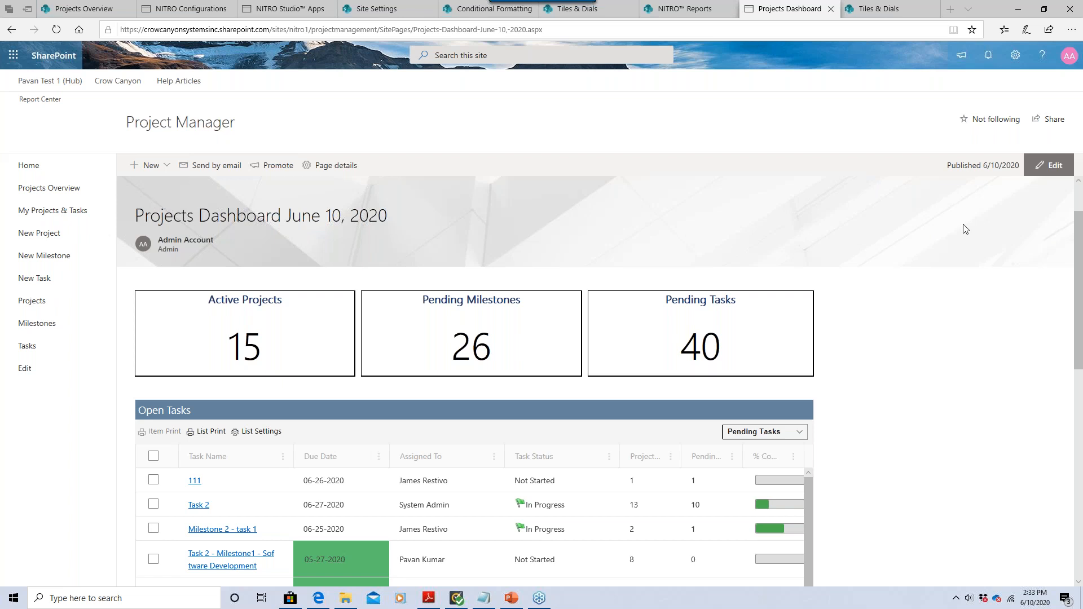
left_click(948, 7)
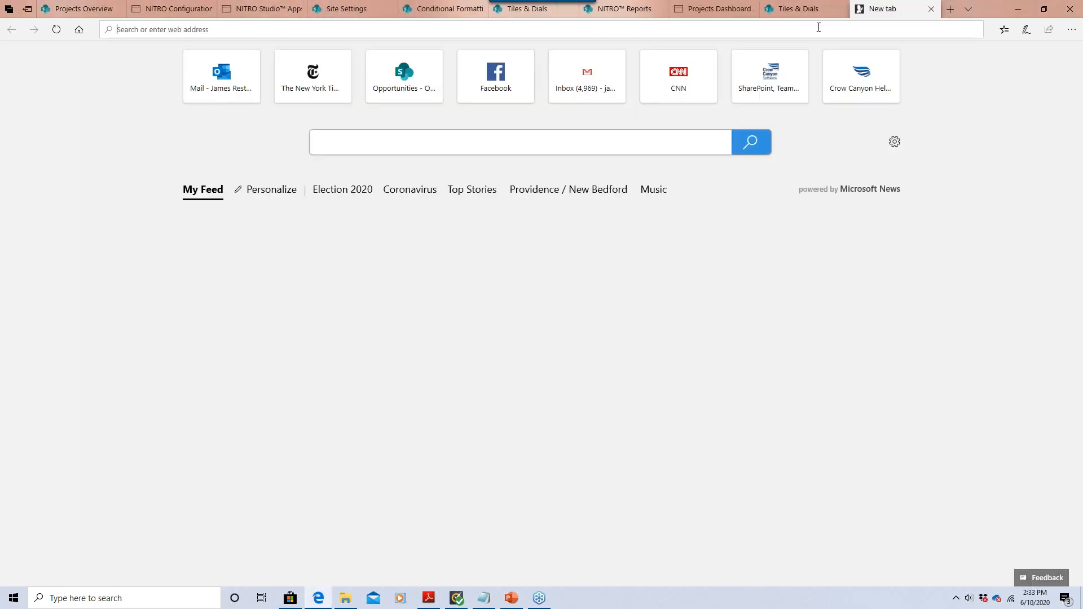
Go to crowcanyon.com and open the Webinars page from the Resources menu.
type("crow")
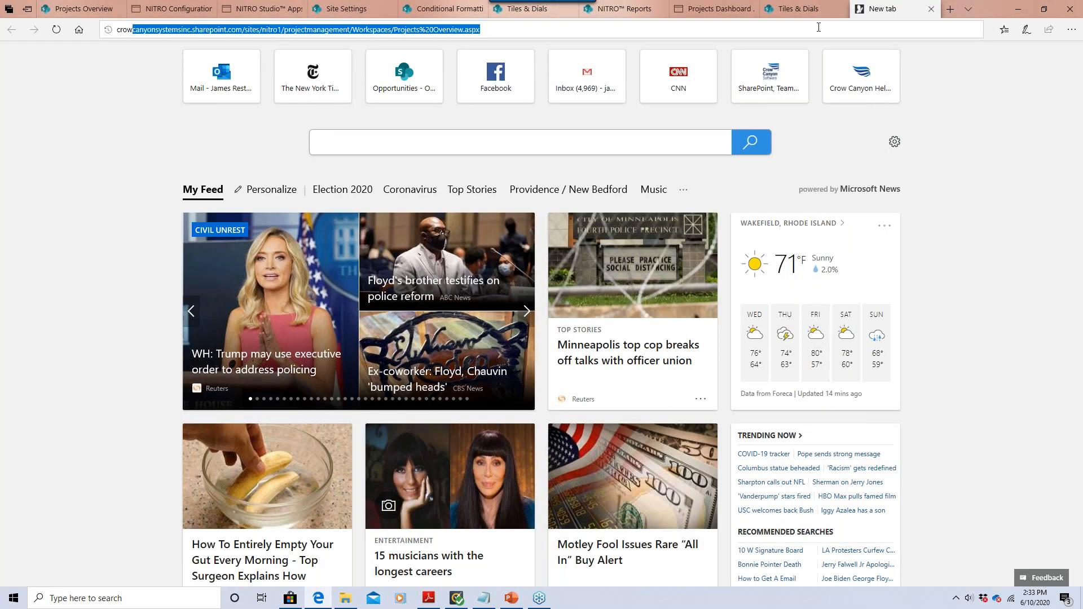
type("canyon.com/")
key("Return")
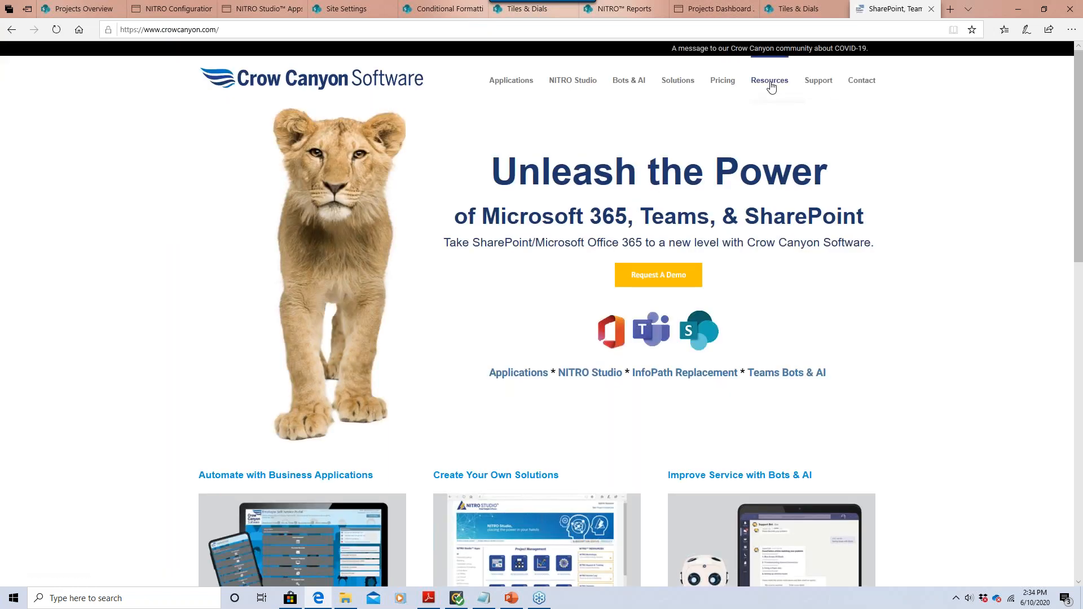
left_click(772, 86)
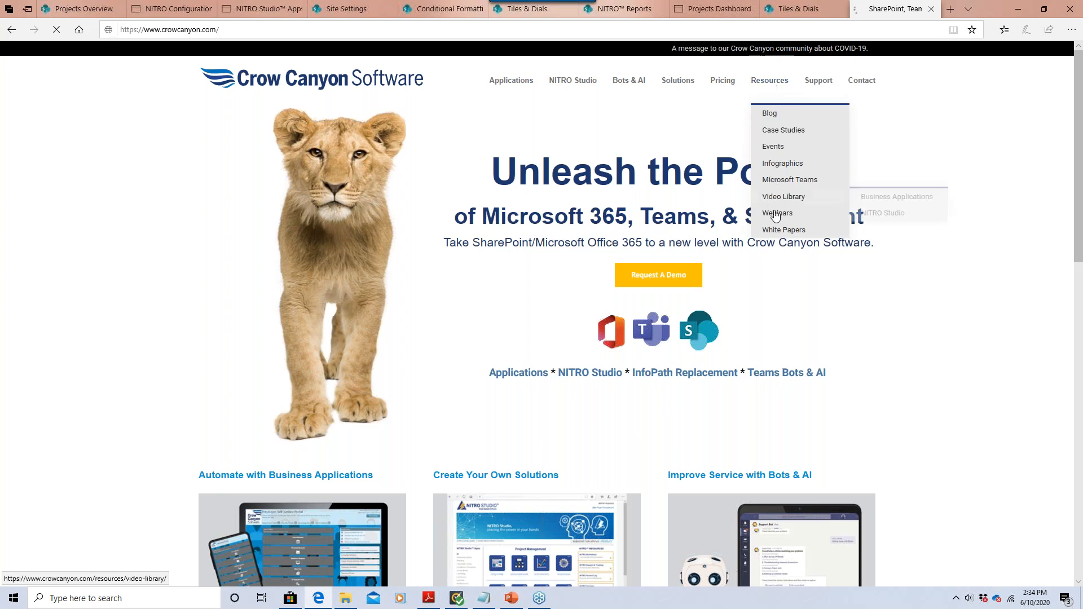
mouse_move(776, 219)
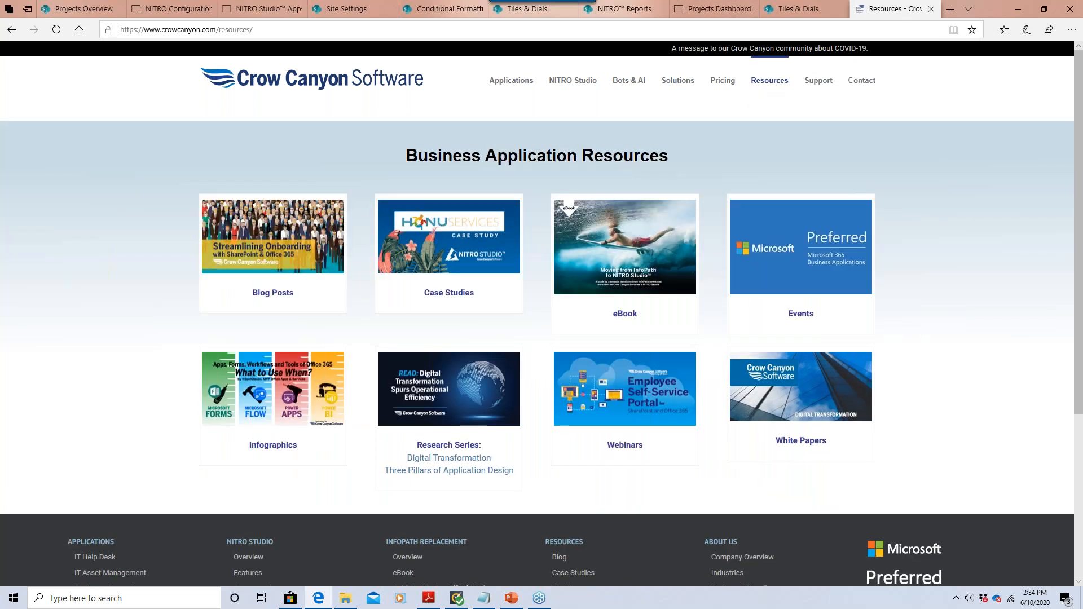
left_click(631, 425)
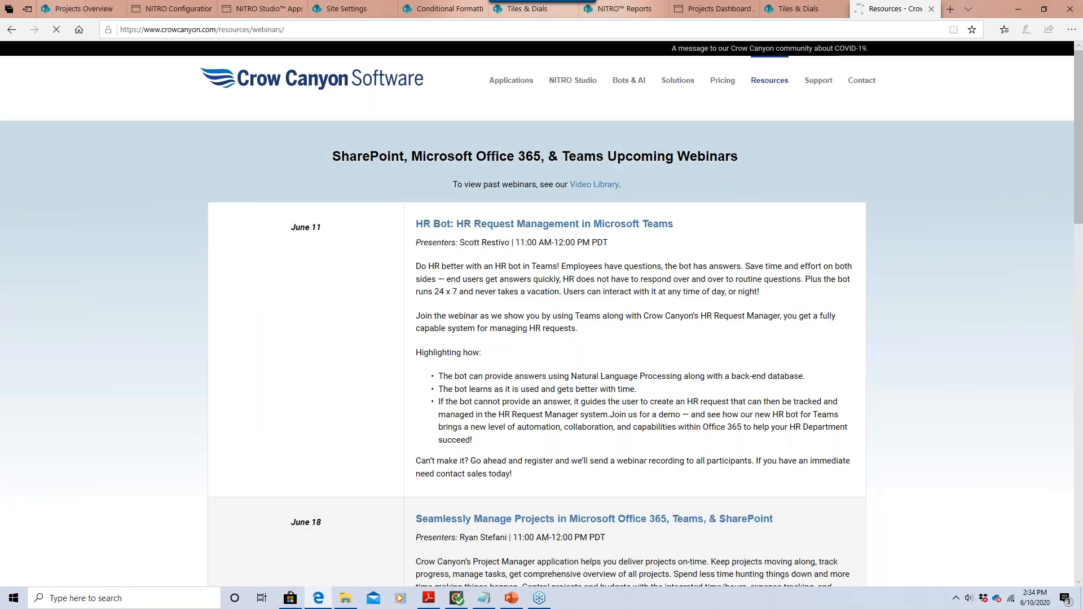
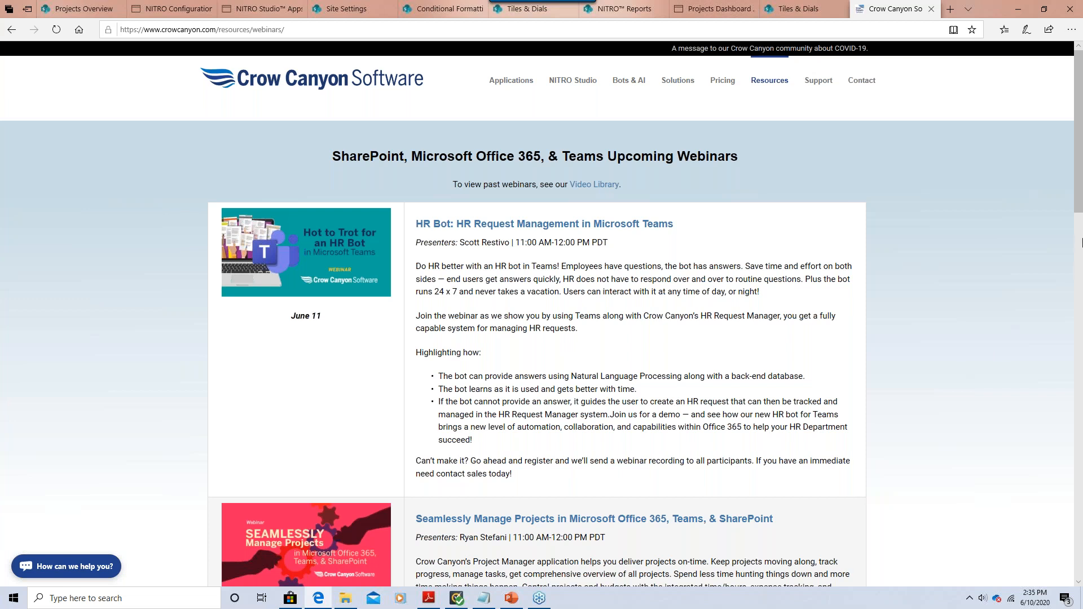
From the Webinars page, open the NITRO Studio Live Workshop Series page and browse its workshop listings.
scroll(571, 305, "down", 5)
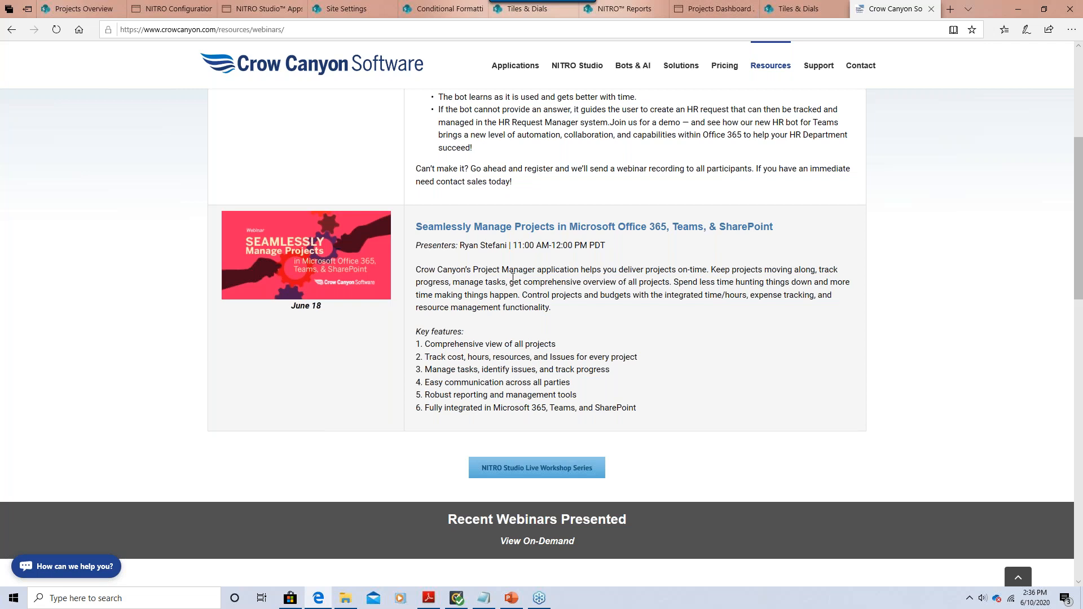
scroll(512, 275, "up", 5)
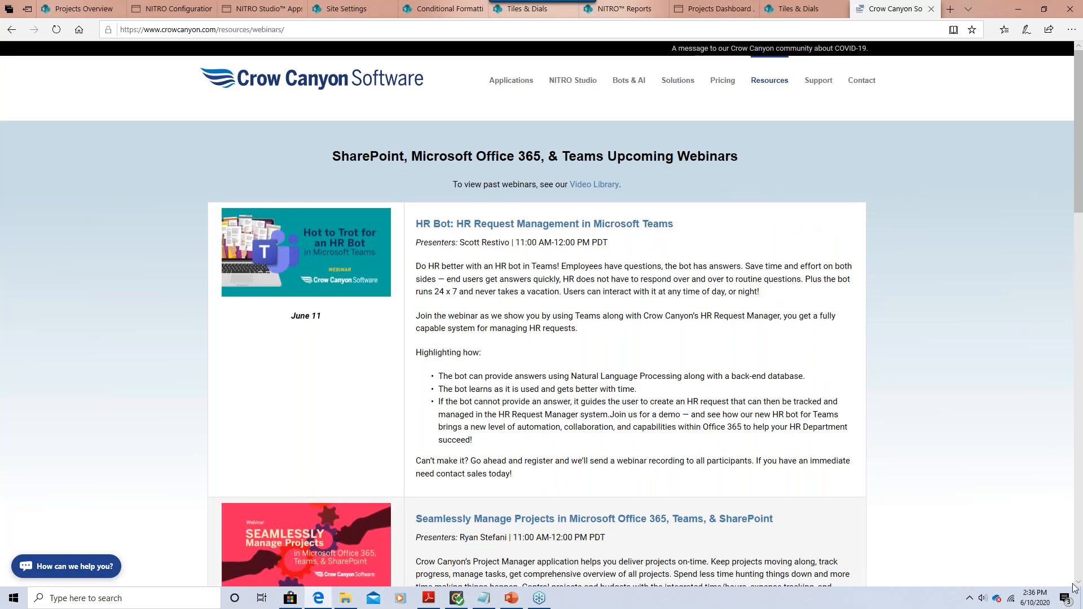
scroll(611, 570, "down", 4)
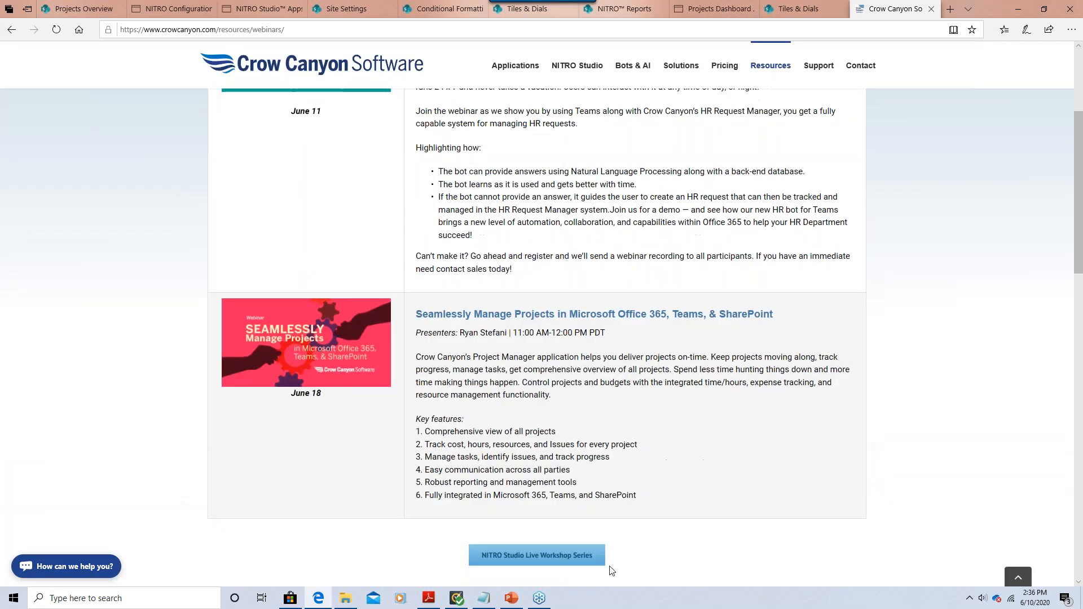
left_click(564, 555)
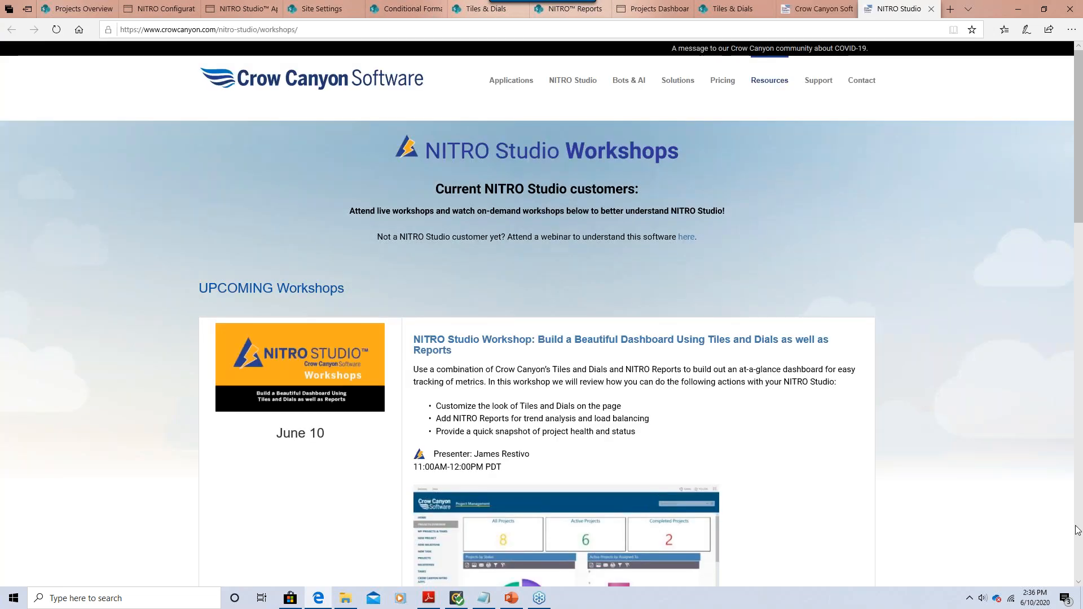
scroll(1076, 530, "down", 8)
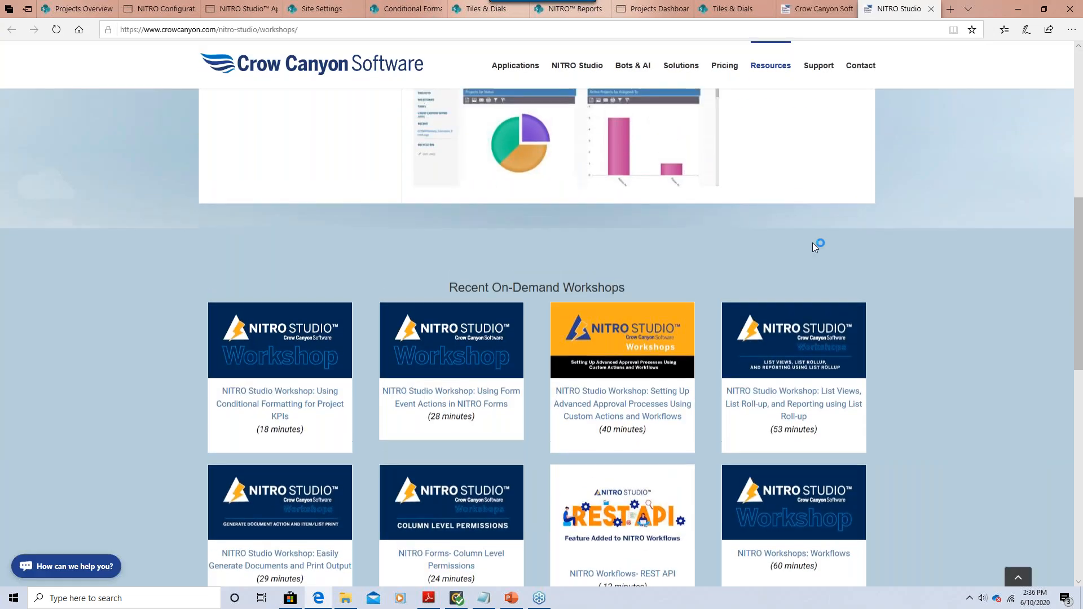
scroll(812, 242, "up", 6)
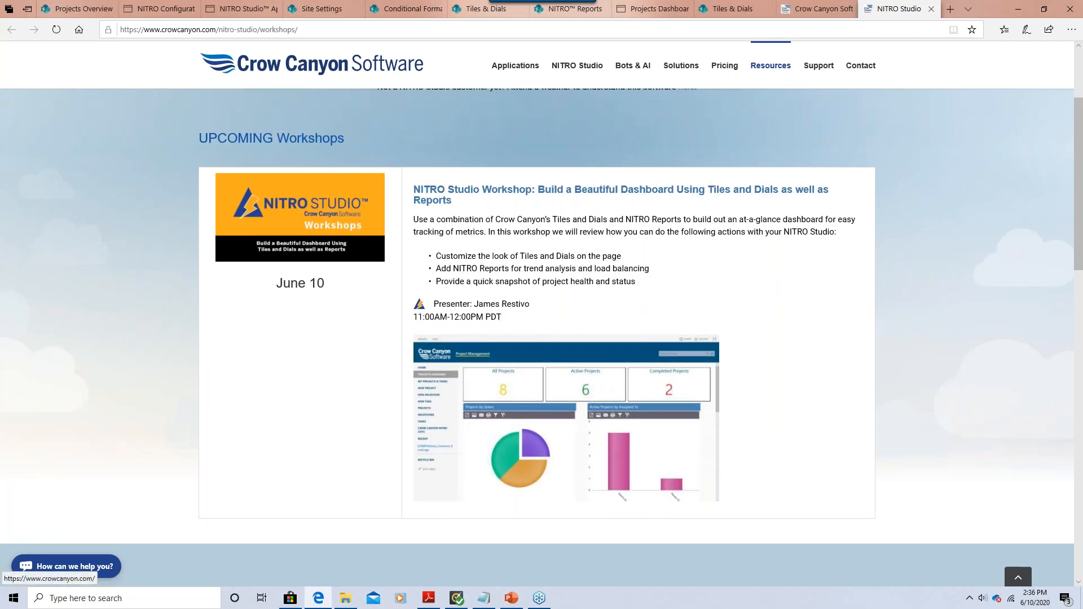